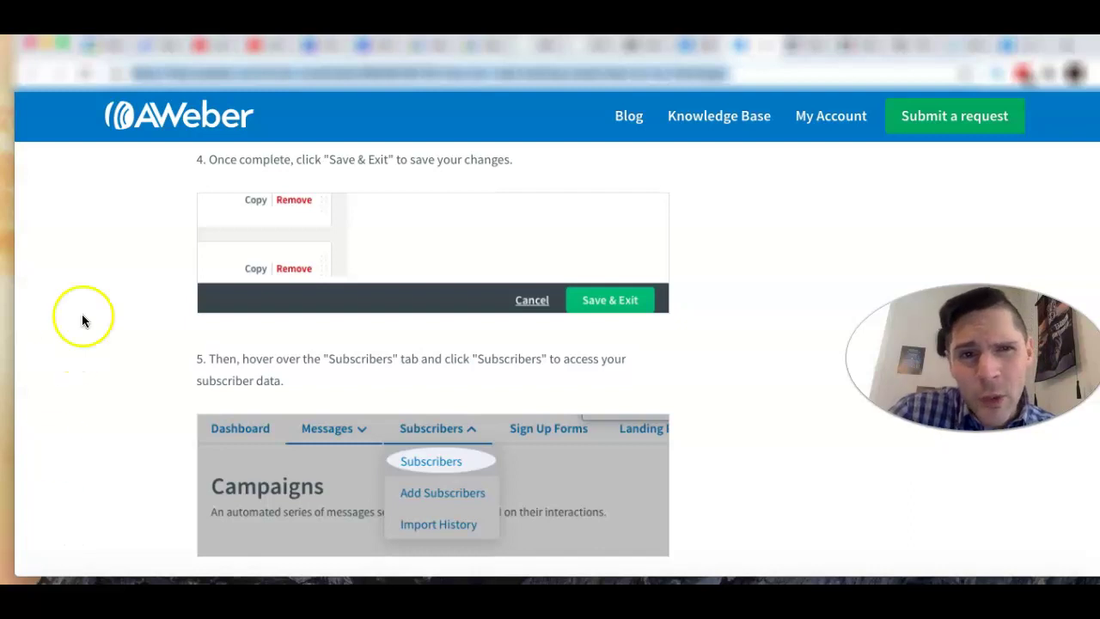
Switch to the open AWeber landing page preview and go from there to the account dashboard
{"action": "left_click", "coordinate": [699, 49]}
{"action": "left_click", "coordinate": [745, 47]}
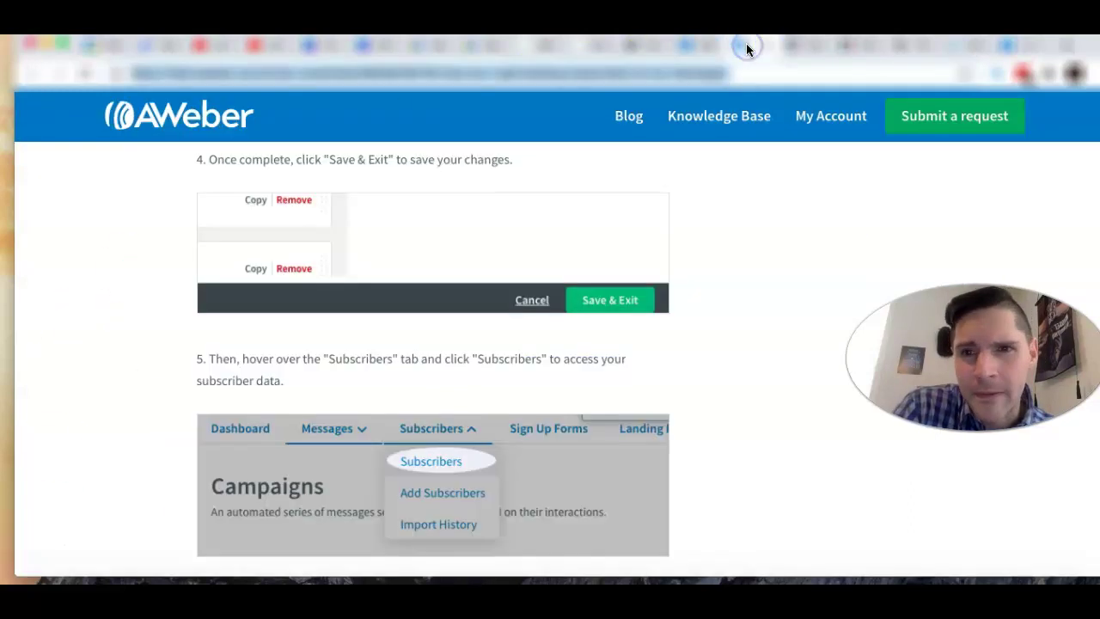
{"action": "left_click", "coordinate": [686, 46]}
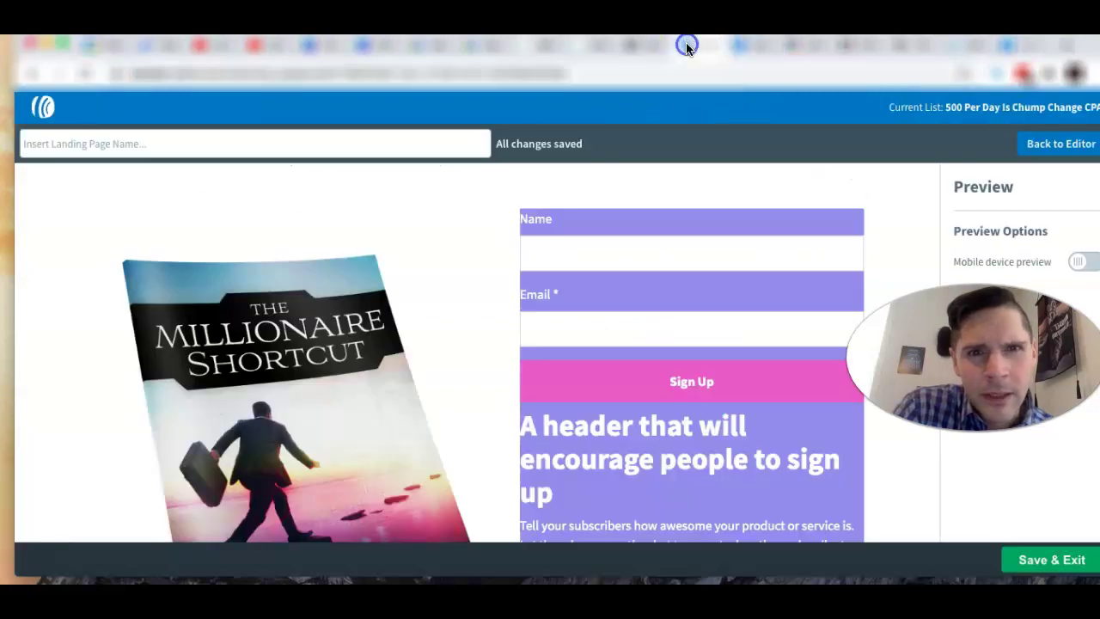
{"action": "left_click", "coordinate": [43, 106]}
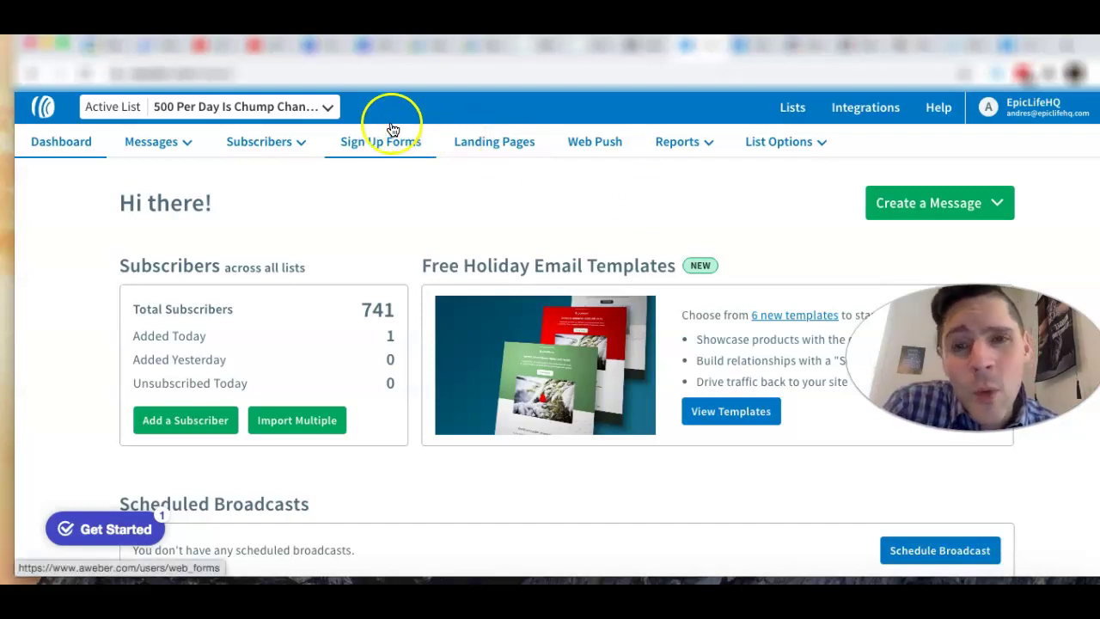
View the other lists available for selection as the active list, keeping the current list active
{"action": "left_click", "coordinate": [326, 108]}
{"action": "left_click", "coordinate": [453, 206]}
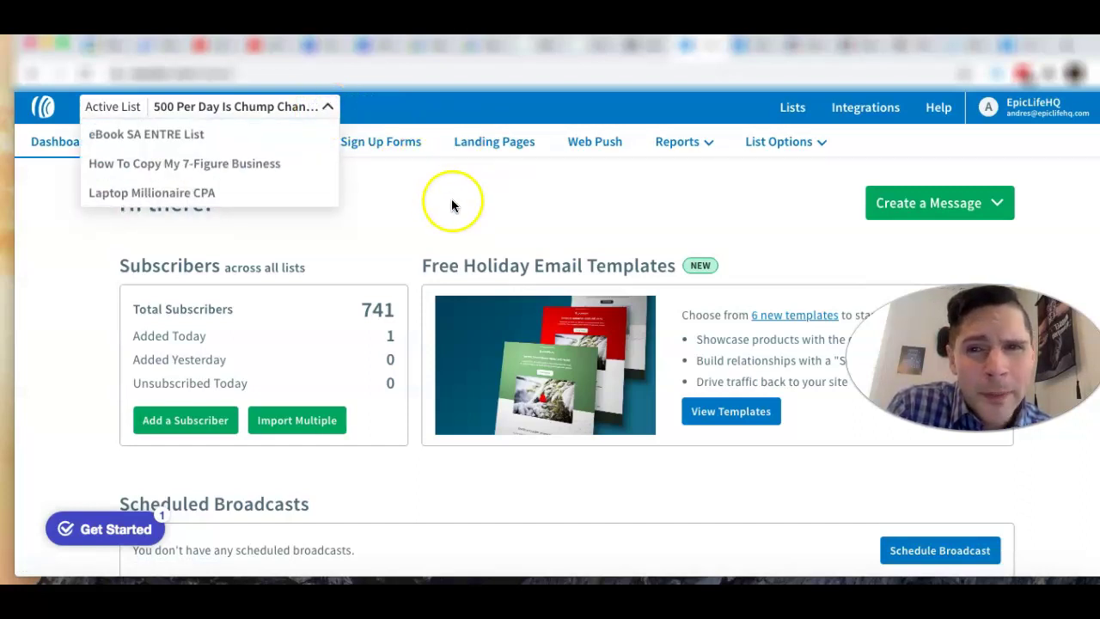
{"action": "left_click", "coordinate": [477, 217]}
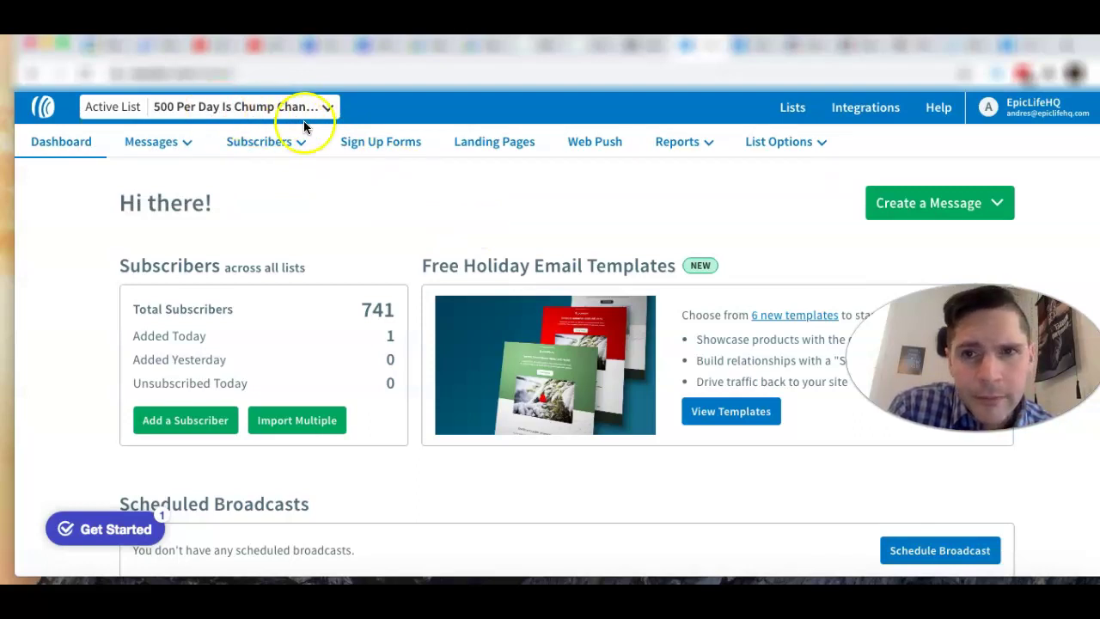
{"action": "left_click", "coordinate": [148, 110]}
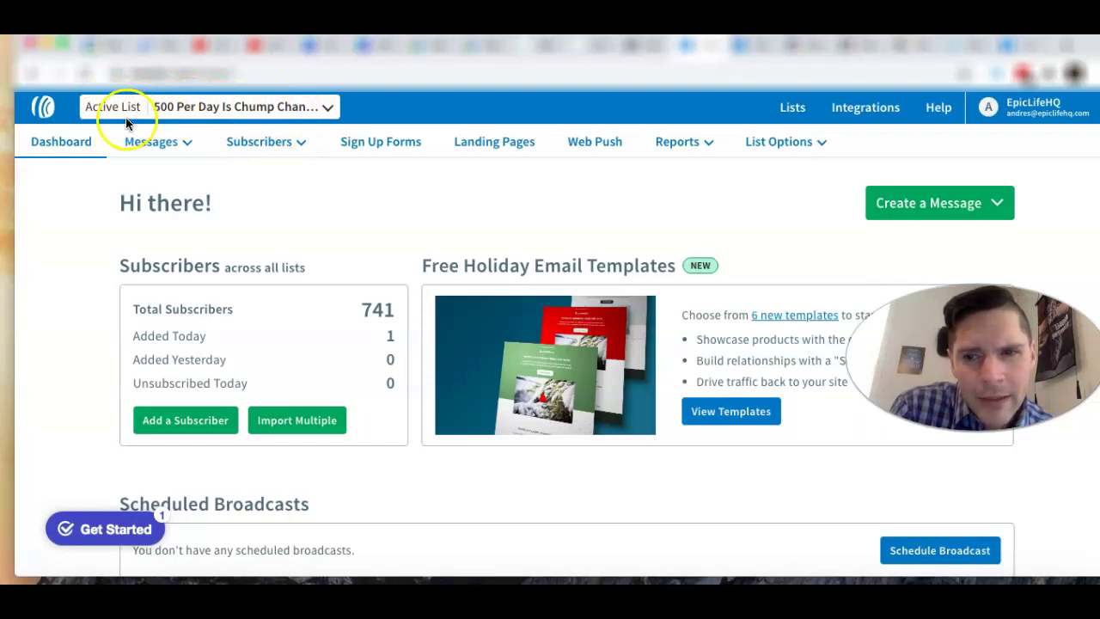
{"action": "left_click", "coordinate": [330, 107]}
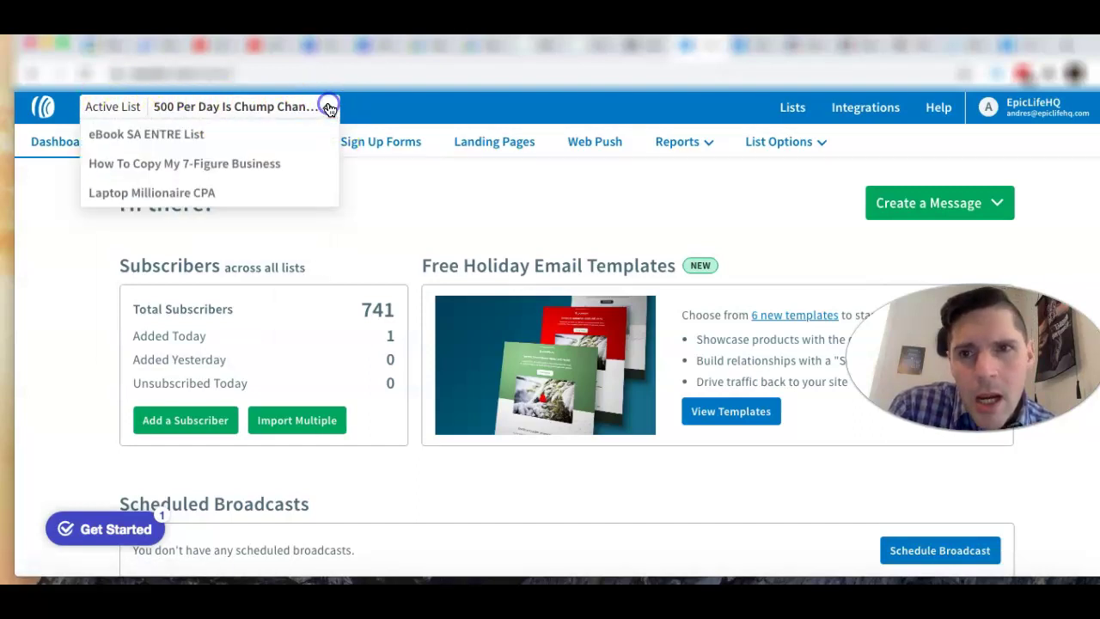
{"action": "left_click", "coordinate": [408, 230]}
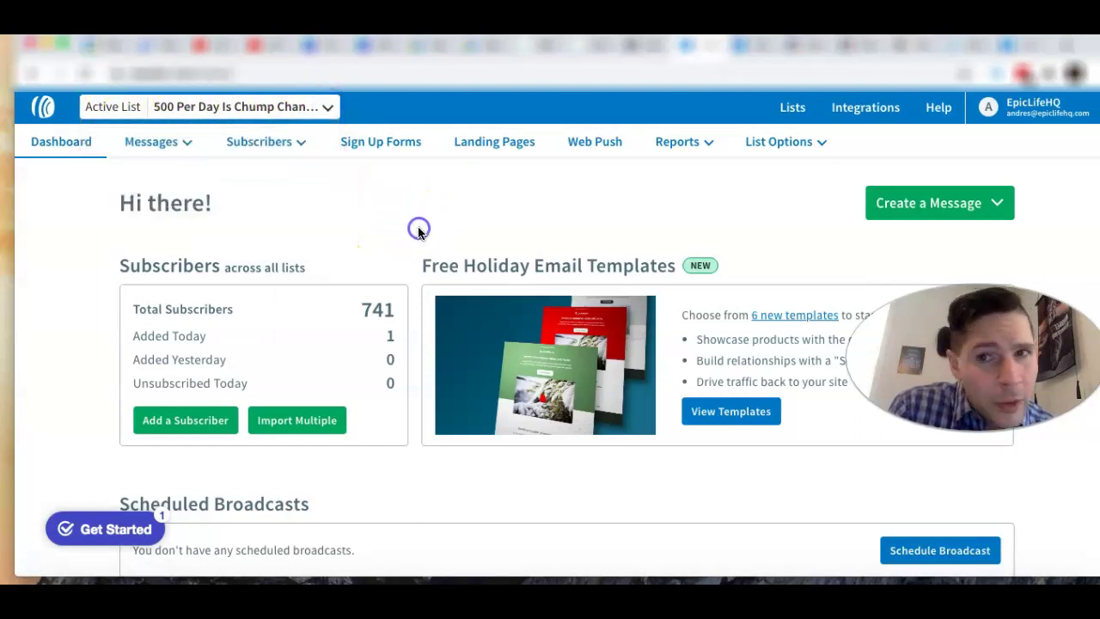
Open the Campaigns page of the active list and review the Welcome $500 Chump Change campaign's stats and message sequence
{"action": "left_click", "coordinate": [170, 141]}
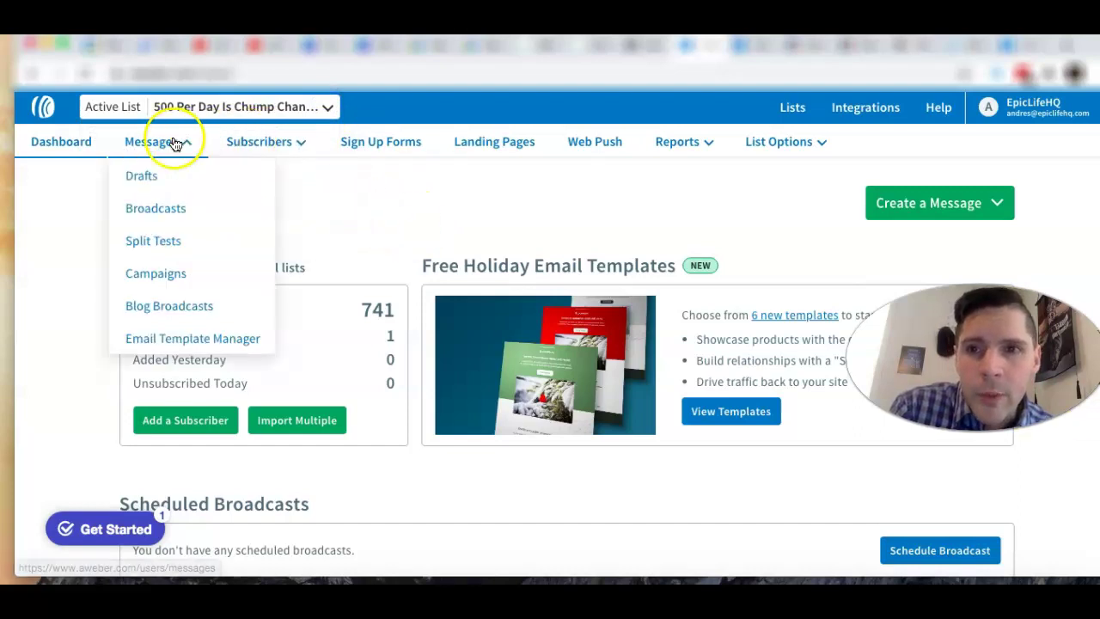
{"action": "left_click", "coordinate": [157, 275]}
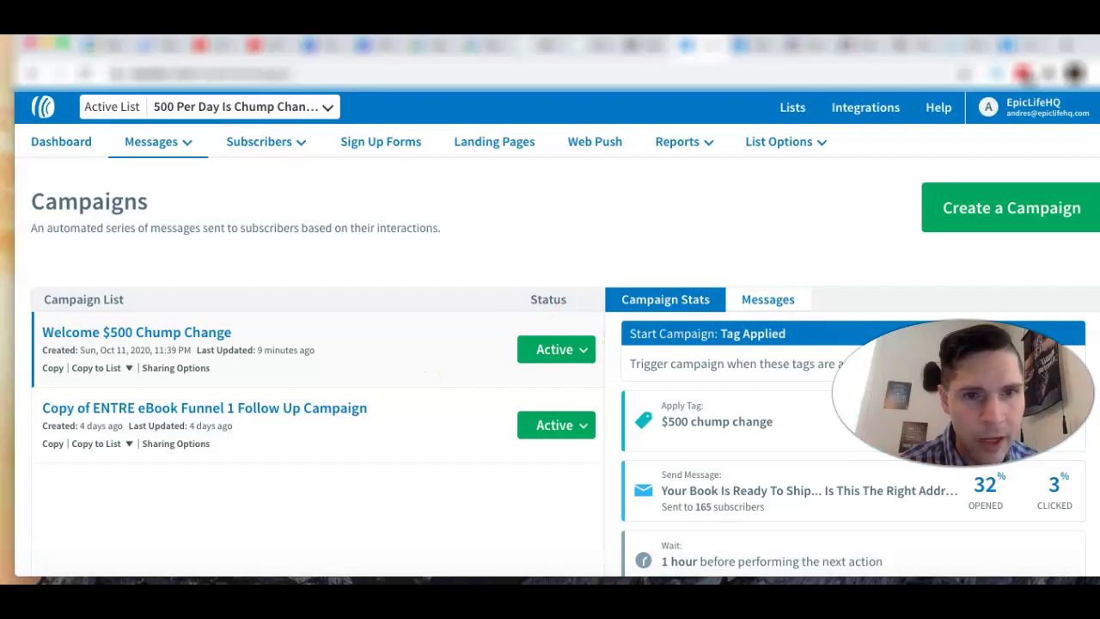
{"action": "scroll", "coordinate": [916, 401], "scroll_direction": "down", "scroll_amount": 3}
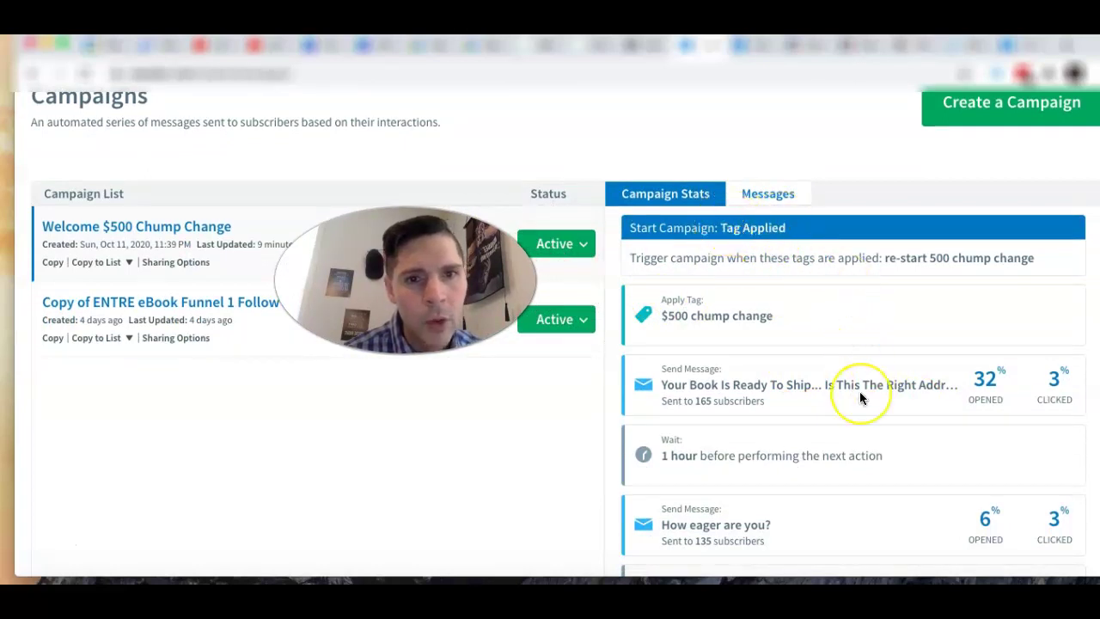
{"action": "scroll", "coordinate": [859, 393], "scroll_direction": "down", "scroll_amount": 3}
{"action": "scroll", "coordinate": [860, 398], "scroll_direction": "down", "scroll_amount": 1}
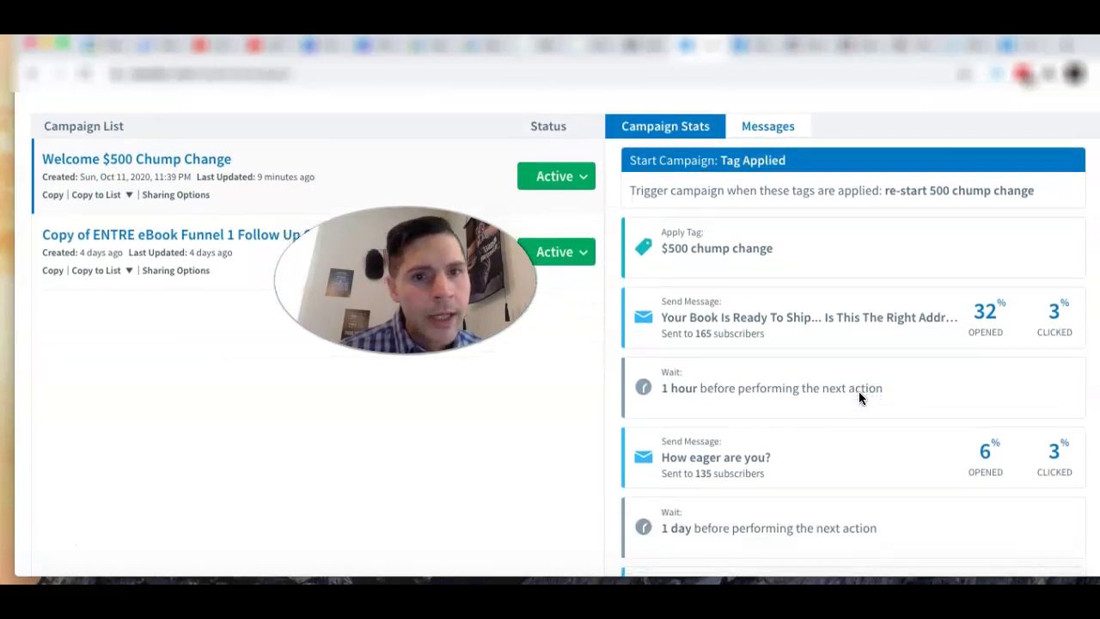
{"action": "left_click", "coordinate": [653, 317]}
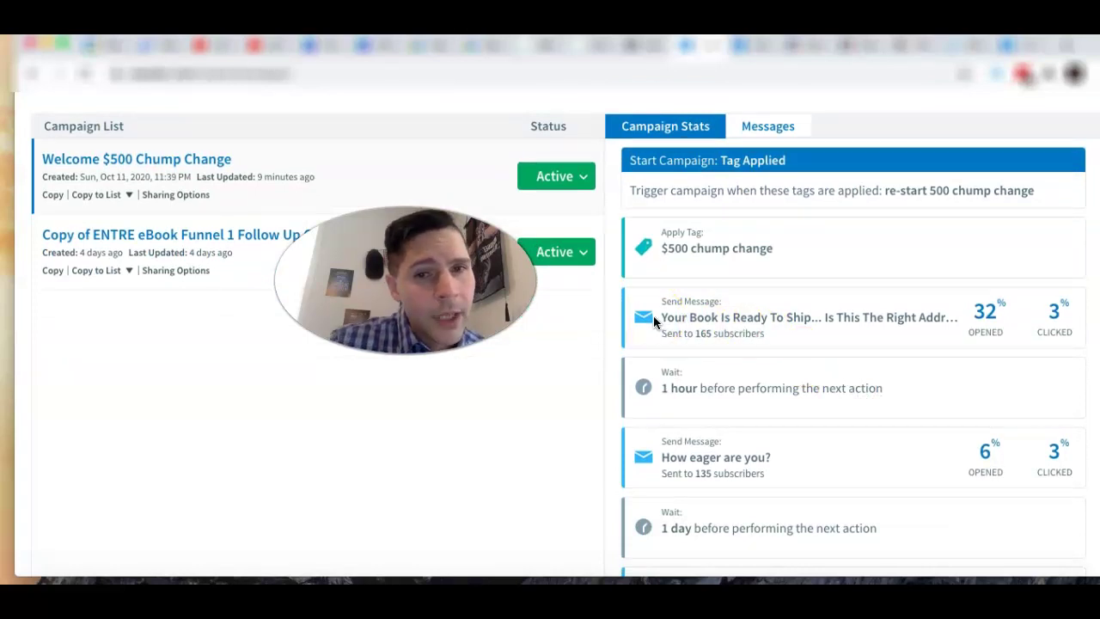
{"action": "scroll", "coordinate": [805, 392], "scroll_direction": "down", "scroll_amount": 2}
{"action": "scroll", "coordinate": [786, 428], "scroll_direction": "down", "scroll_amount": 1}
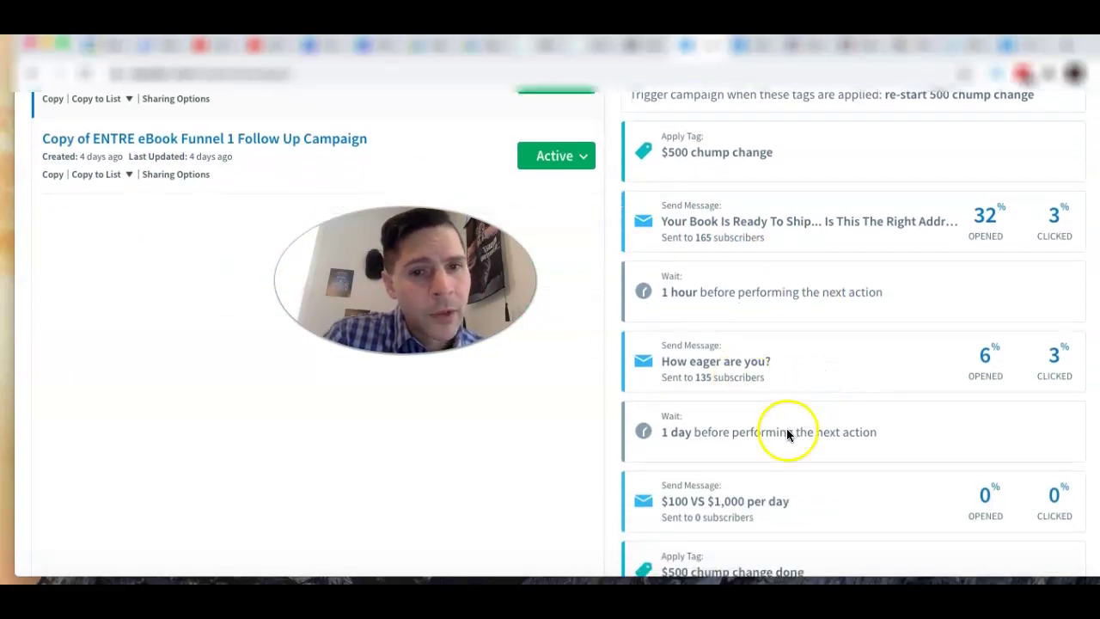
{"action": "scroll", "coordinate": [786, 429], "scroll_direction": "up", "scroll_amount": 5}
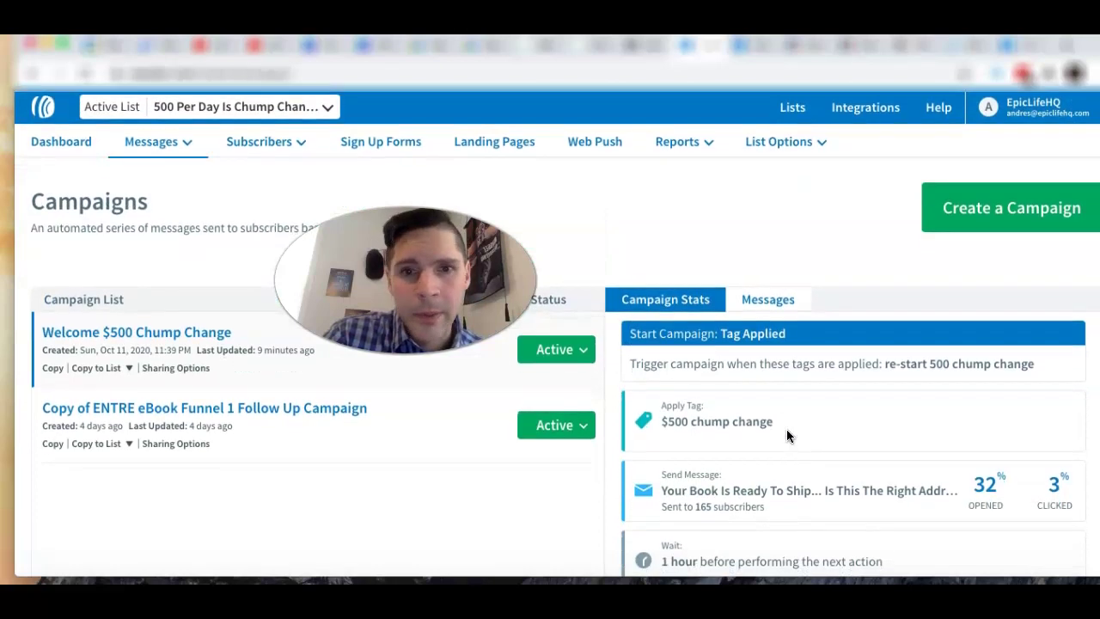
Open the Welcome $500 Chump Change campaign in the editor and inspect its Send a Message and Wait actions without adding any
{"action": "left_click", "coordinate": [160, 335]}
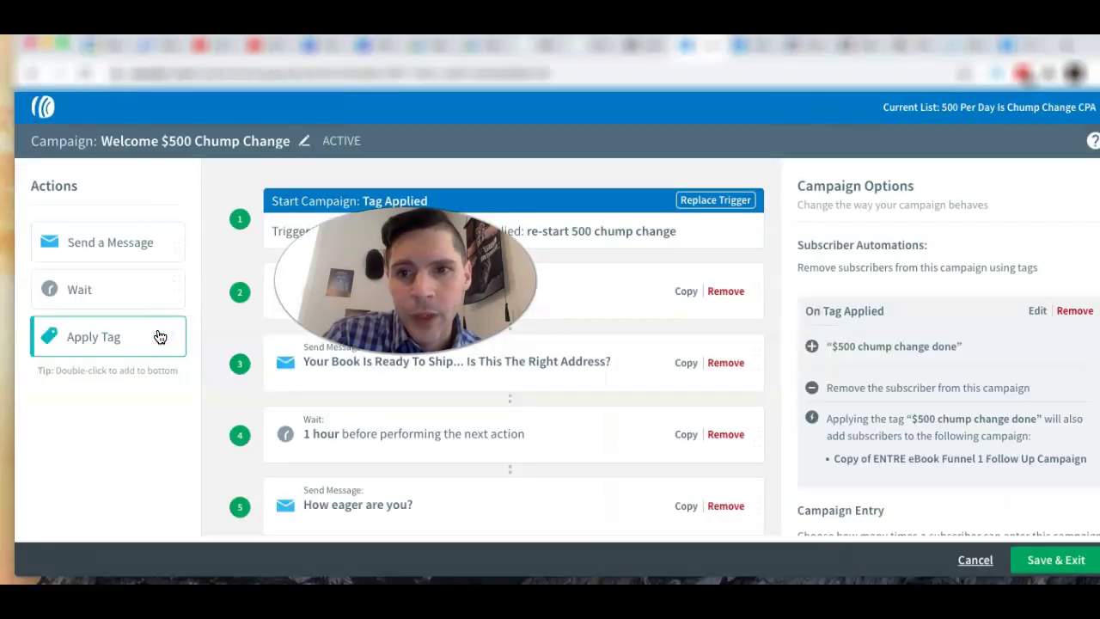
{"action": "mouse_move", "coordinate": [78, 236]}
{"action": "left_mouse_down"}
{"action": "mouse_move", "coordinate": [111, 238]}
{"action": "mouse_move", "coordinate": [86, 235]}
{"action": "left_mouse_up"}
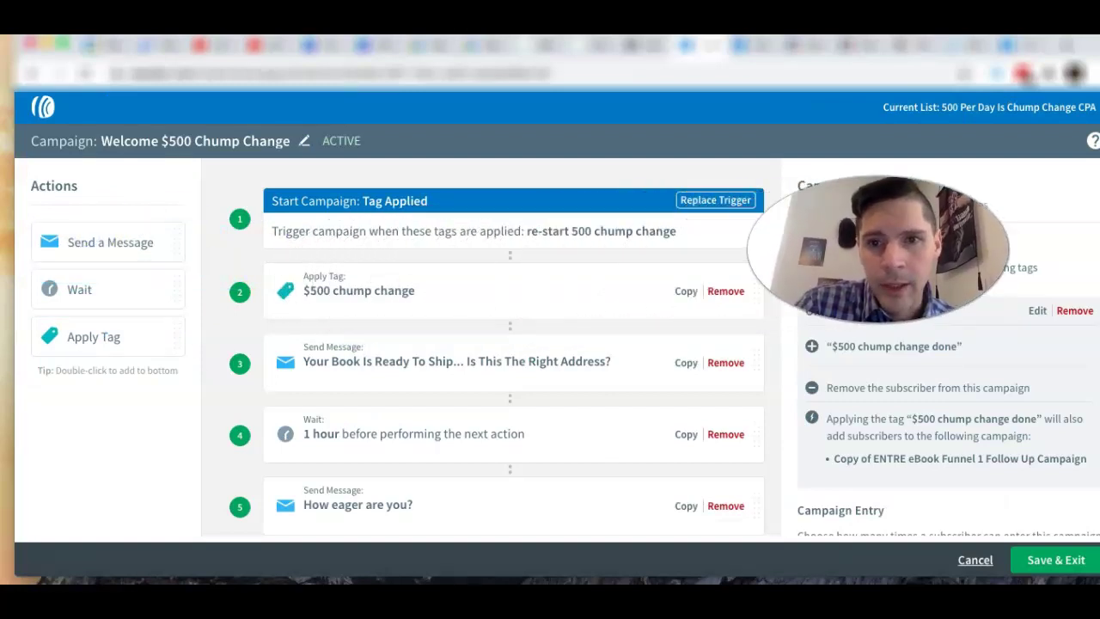
{"action": "mouse_move", "coordinate": [81, 241]}
{"action": "left_mouse_down"}
{"action": "mouse_move", "coordinate": [207, 237]}
{"action": "mouse_move", "coordinate": [91, 233]}
{"action": "left_mouse_up"}
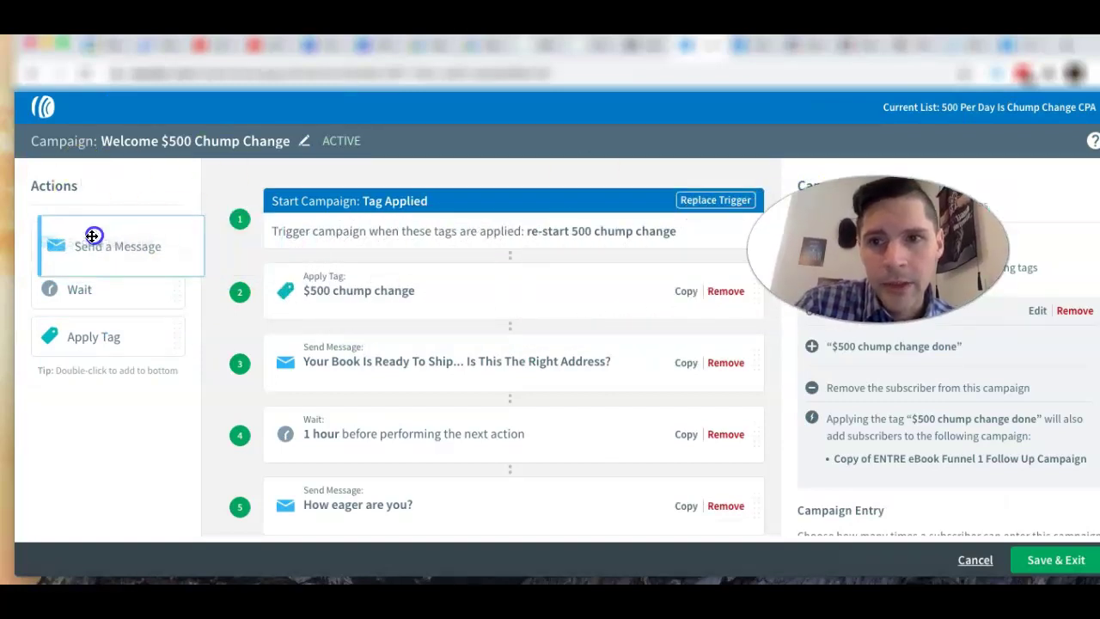
{"action": "left_click_drag", "start_coordinate": [92, 290], "coordinate": [192, 304]}
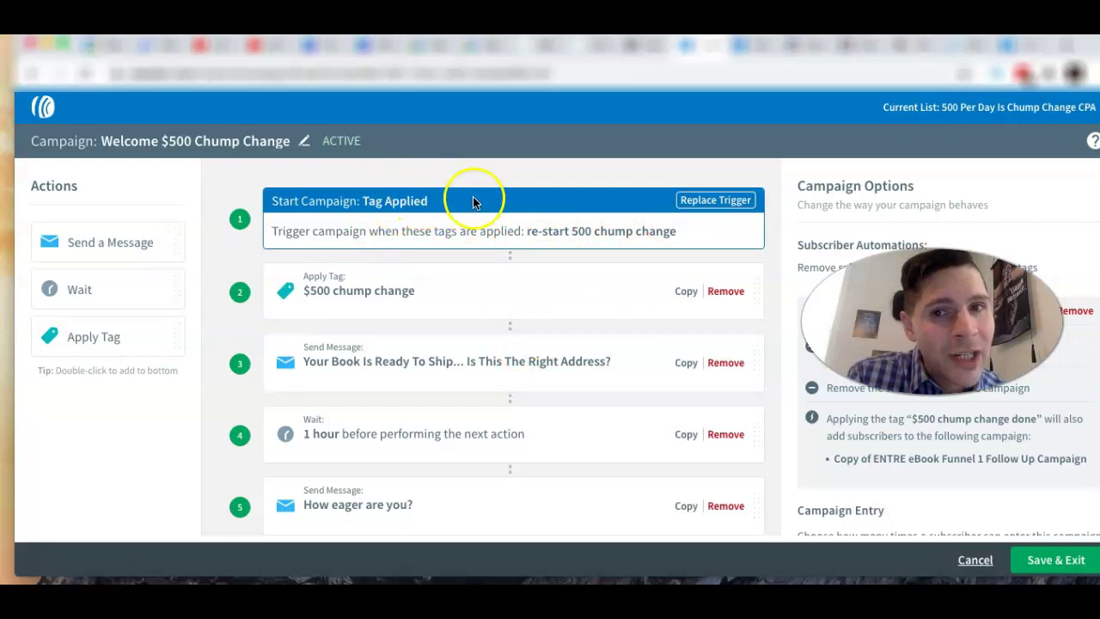
View the alternative trigger offered for starting the campaign, without replacing the Tag Applied trigger
{"action": "left_click", "coordinate": [711, 206]}
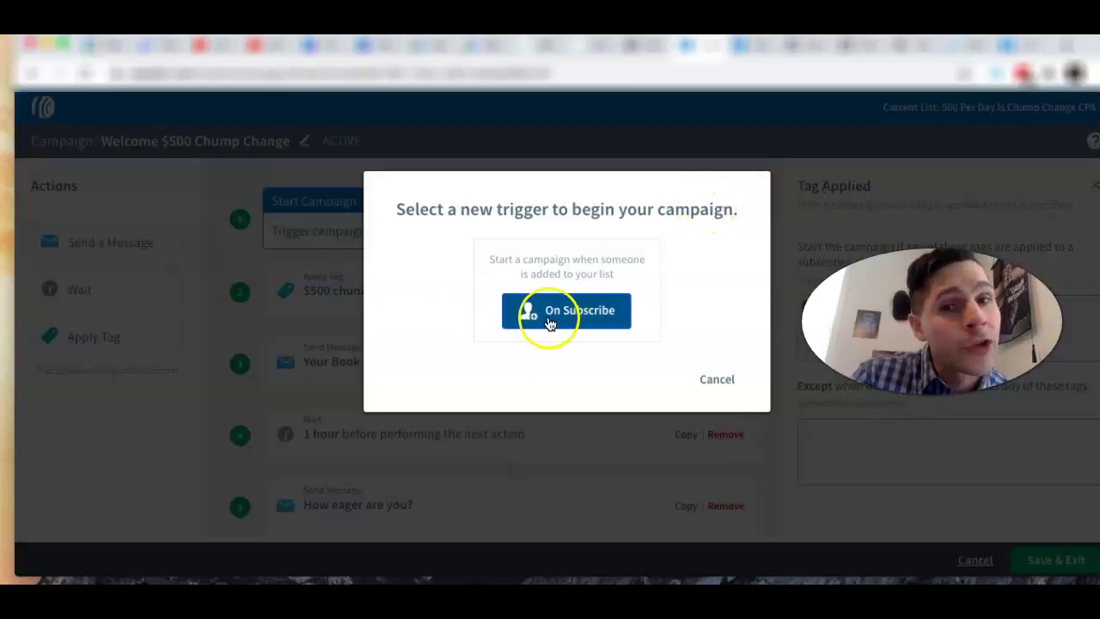
{"action": "left_click", "coordinate": [716, 379]}
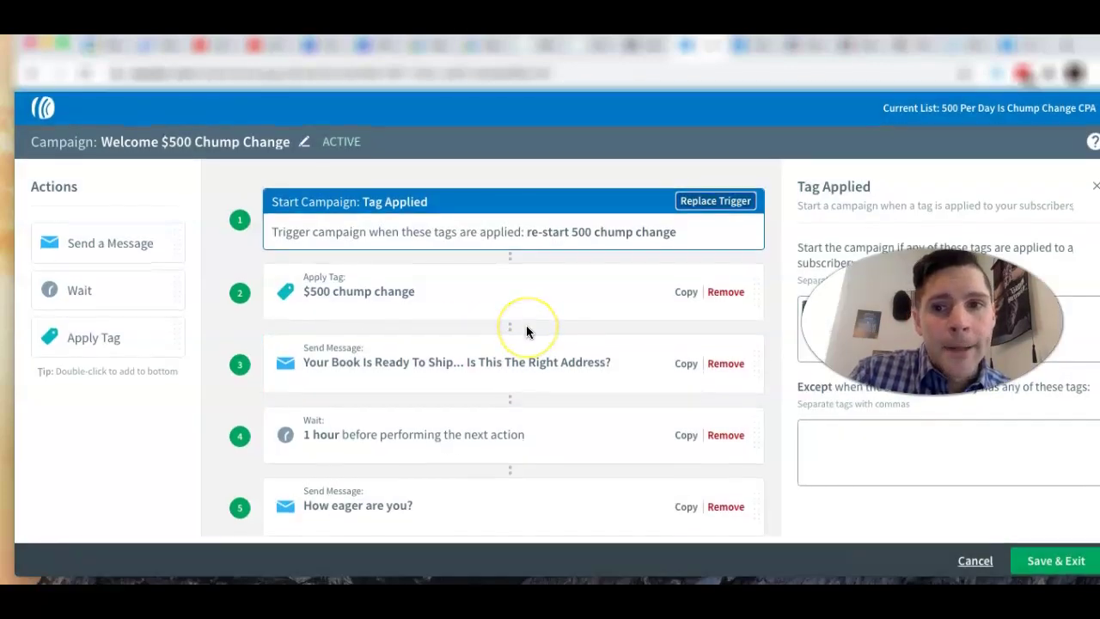
Examine the campaign's full sequence, from the Tag Applied trigger through the messages and waits to the final Apply Tag action
{"action": "scroll", "coordinate": [526, 326], "scroll_direction": "down", "scroll_amount": 3}
{"action": "scroll", "coordinate": [526, 331], "scroll_direction": "up", "scroll_amount": 3}
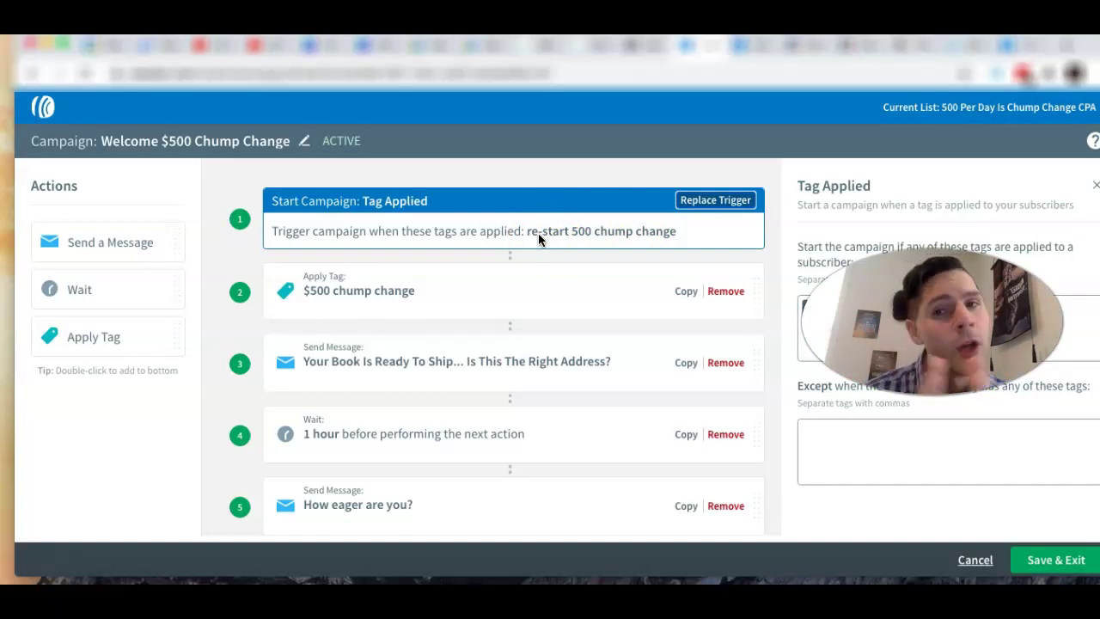
{"action": "scroll", "coordinate": [547, 338], "scroll_direction": "down", "scroll_amount": 3}
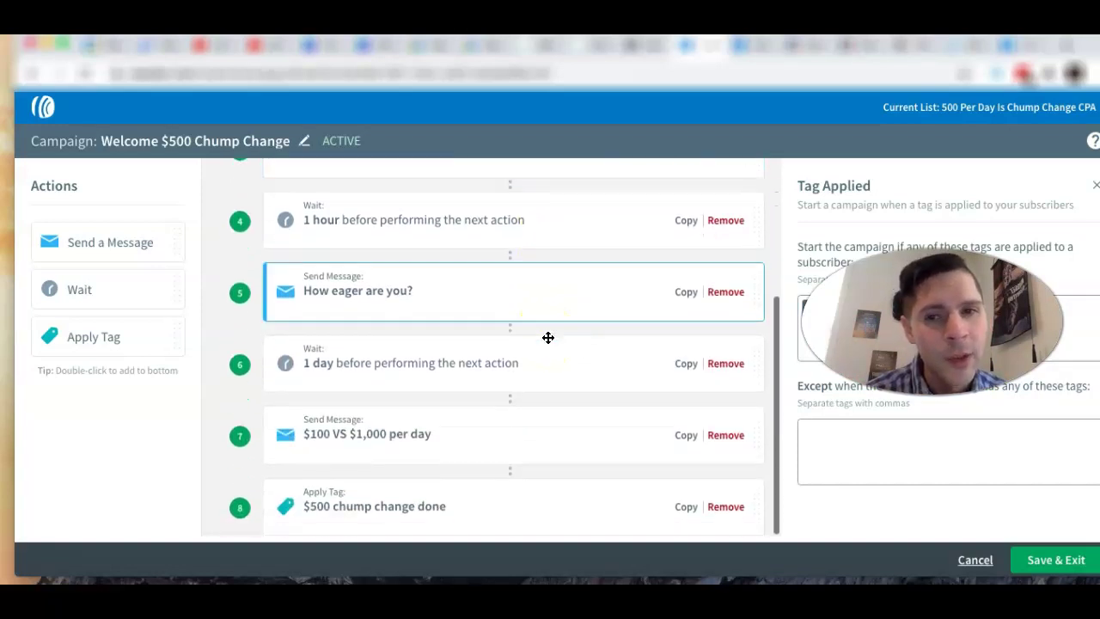
{"action": "scroll", "coordinate": [547, 337], "scroll_direction": "up", "scroll_amount": 3}
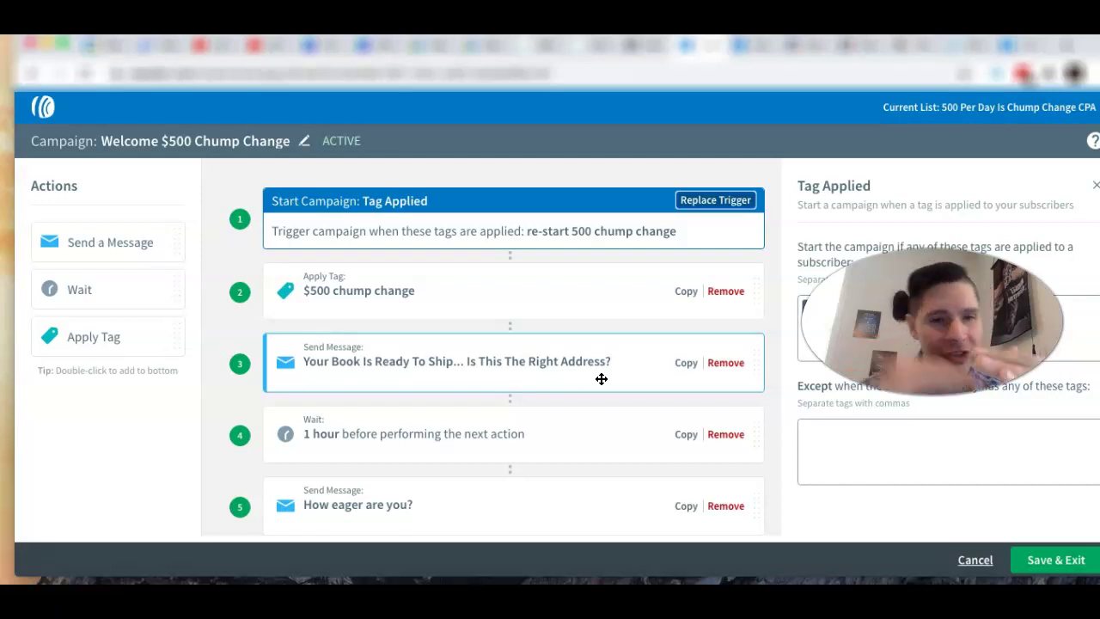
{"action": "scroll", "coordinate": [601, 379], "scroll_direction": "down", "scroll_amount": 3}
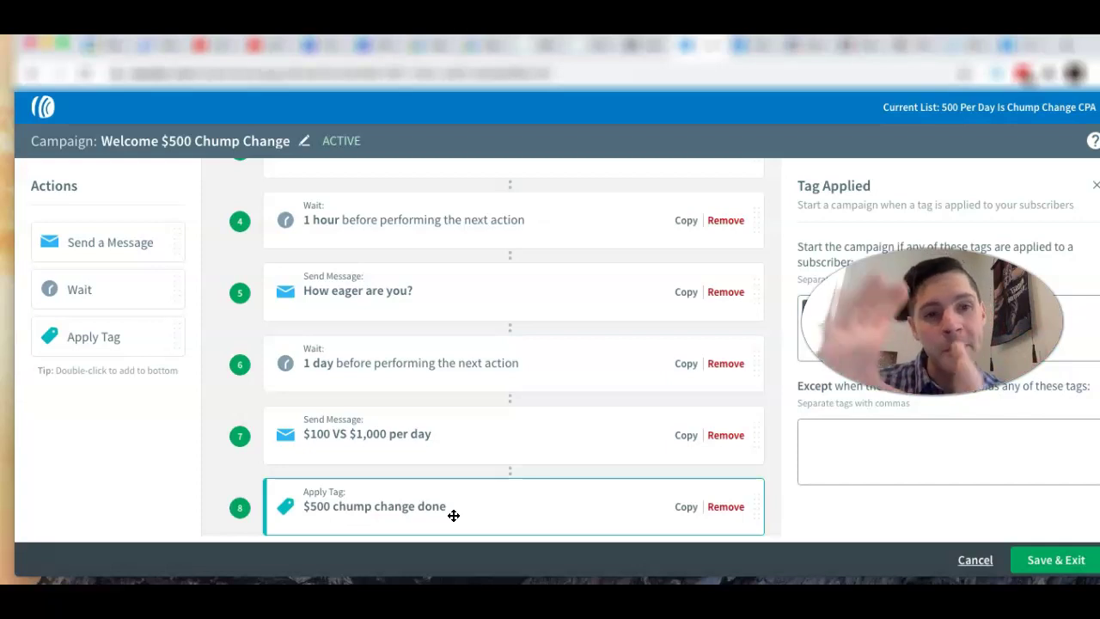
{"action": "left_click_drag", "start_coordinate": [453, 513], "coordinate": [426, 288]}
{"action": "scroll", "coordinate": [426, 288], "scroll_direction": "down", "scroll_amount": 2}
{"action": "scroll", "coordinate": [427, 288], "scroll_direction": "up", "scroll_amount": 4}
{"action": "left_click_drag", "start_coordinate": [346, 300], "coordinate": [579, 384]}
{"action": "scroll", "coordinate": [572, 369], "scroll_direction": "down", "scroll_amount": 1}
{"action": "scroll", "coordinate": [579, 384], "scroll_direction": "down", "scroll_amount": 3}
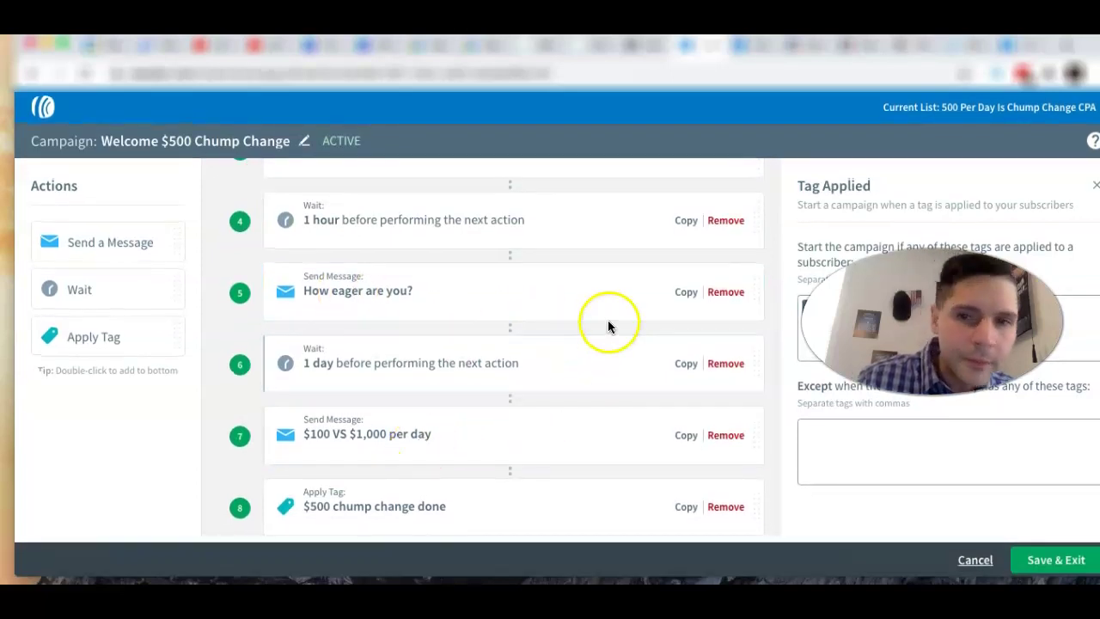
{"action": "scroll", "coordinate": [607, 326], "scroll_direction": "up", "scroll_amount": 3}
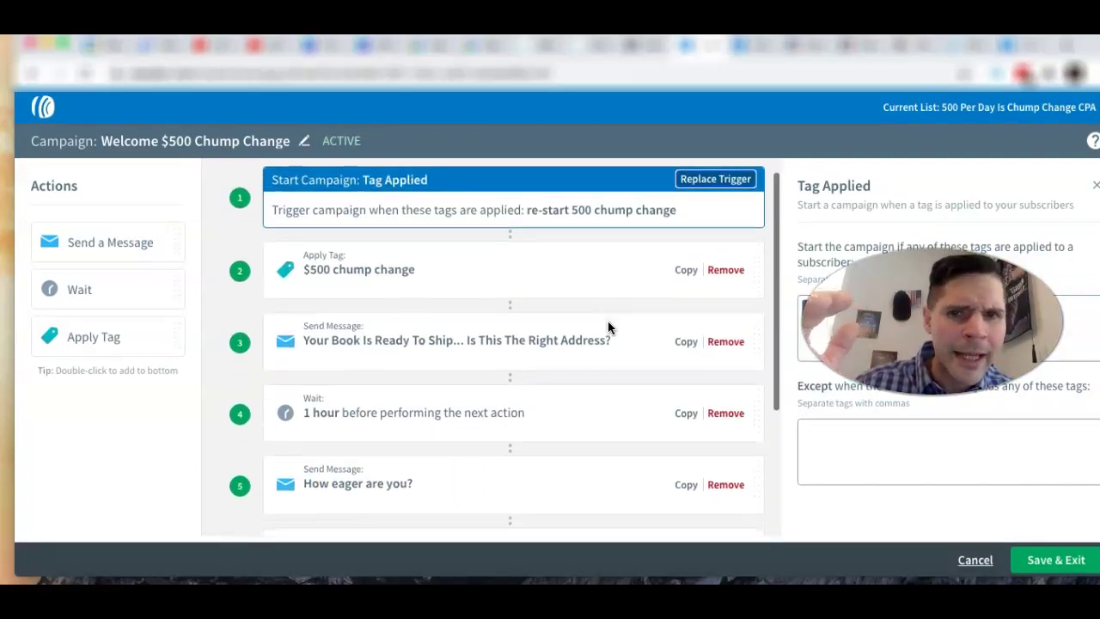
{"action": "scroll", "coordinate": [607, 327], "scroll_direction": "down", "scroll_amount": 2}
{"action": "scroll", "coordinate": [607, 326], "scroll_direction": "down", "scroll_amount": 1}
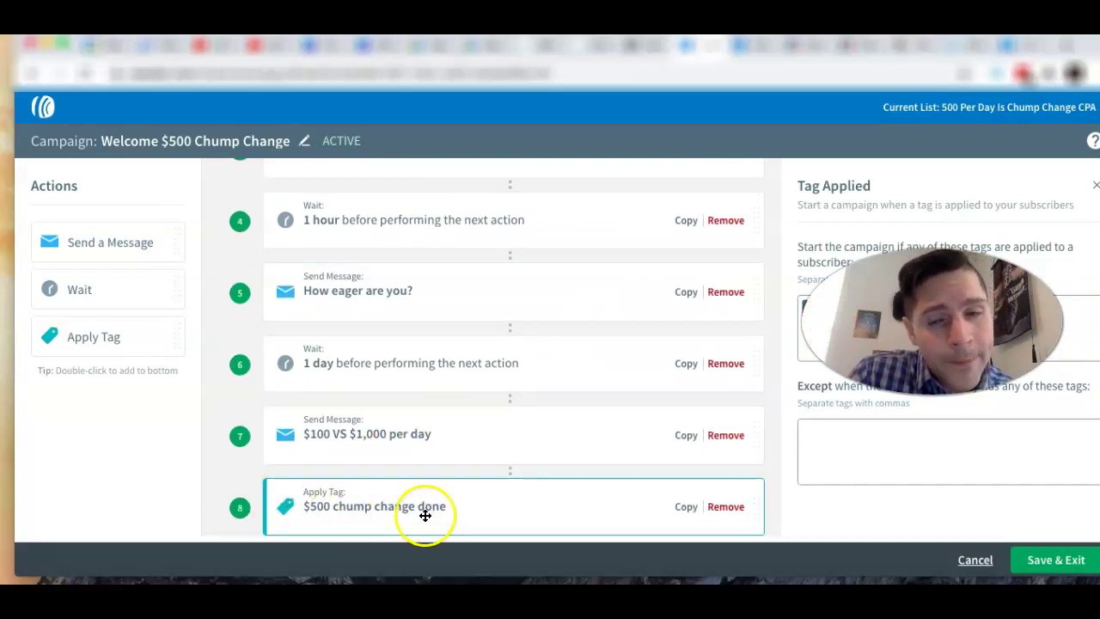
{"action": "mouse_move", "coordinate": [86, 351]}
{"action": "left_mouse_down"}
{"action": "mouse_move", "coordinate": [167, 365]}
{"action": "mouse_move", "coordinate": [90, 351]}
{"action": "left_mouse_up"}
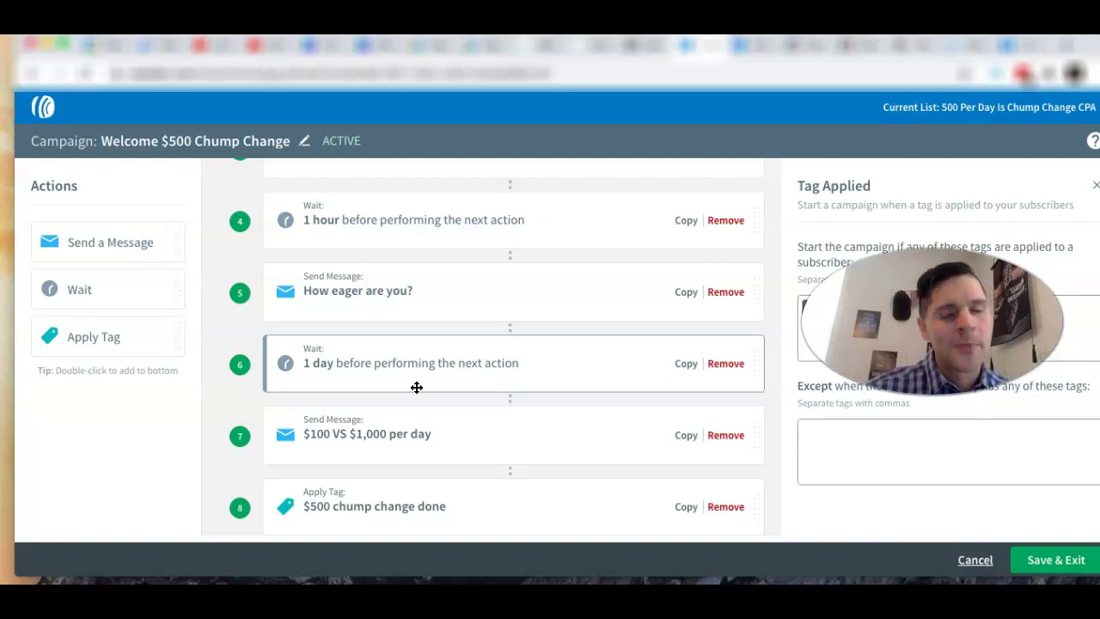
{"action": "scroll", "coordinate": [417, 388], "scroll_direction": "up", "scroll_amount": 3}
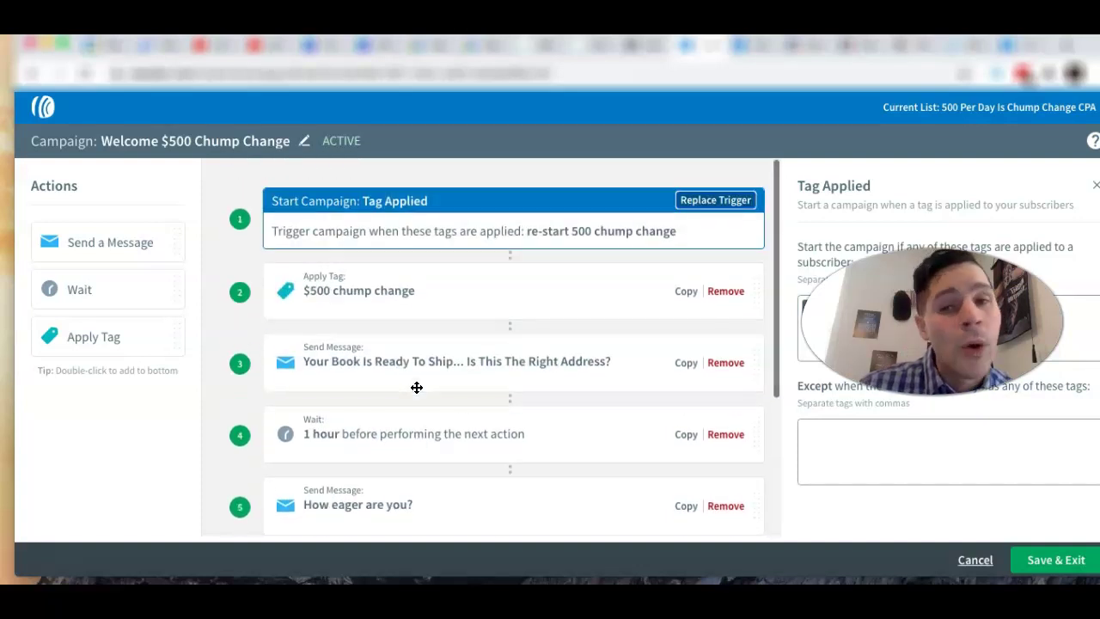
{"action": "scroll", "coordinate": [416, 387], "scroll_direction": "down", "scroll_amount": 3}
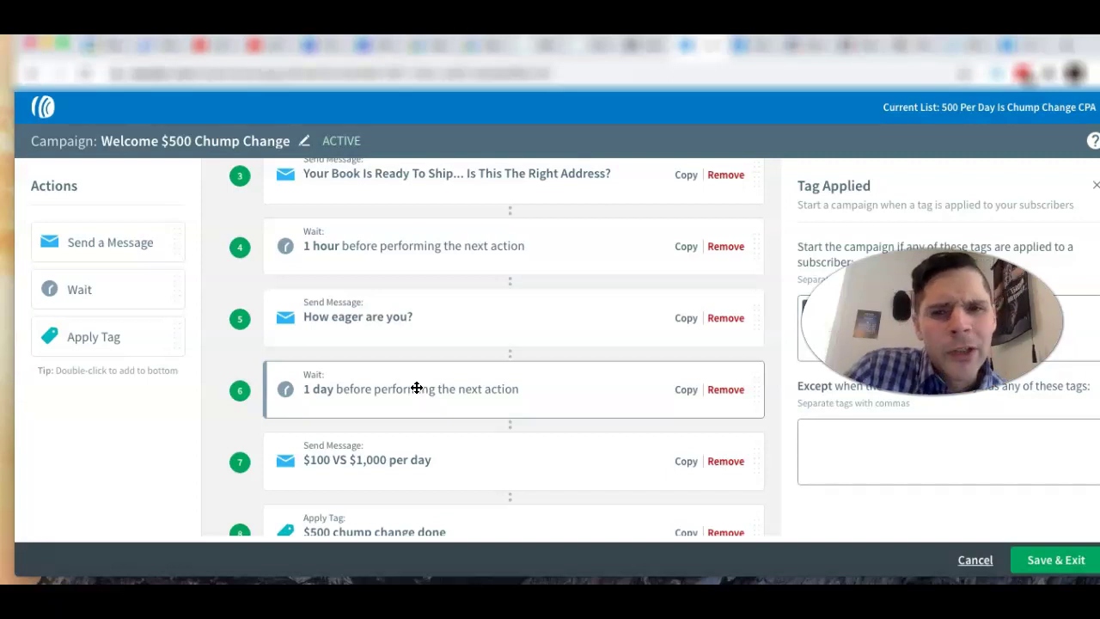
{"action": "scroll", "coordinate": [416, 388], "scroll_direction": "up", "scroll_amount": 3}
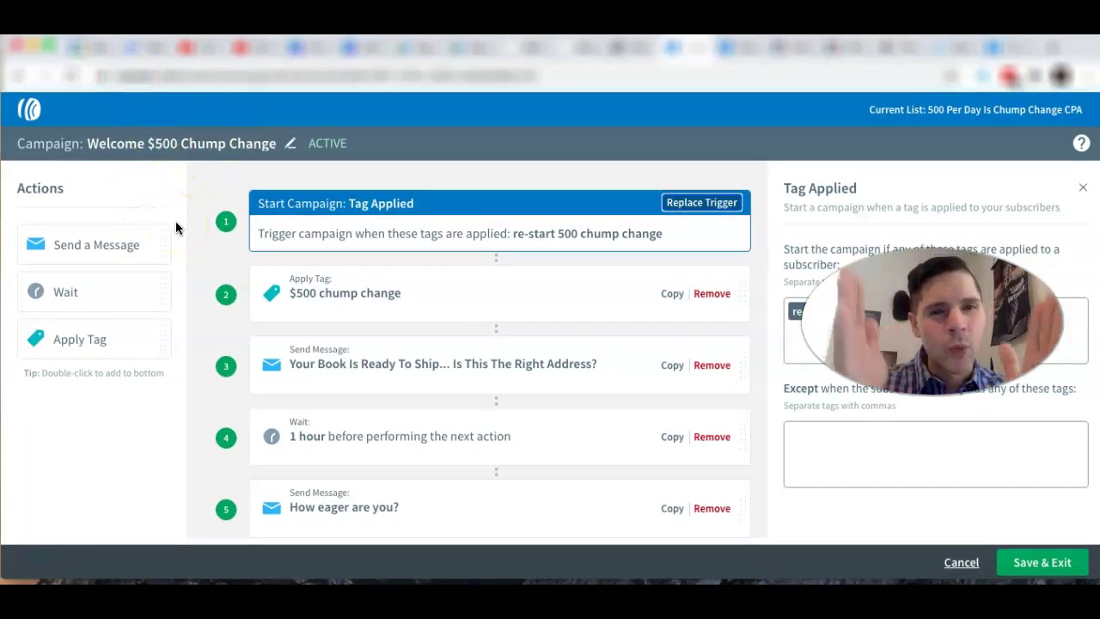
Return to the account dashboard and show the lists that can be chosen as the active list
{"action": "left_click", "coordinate": [26, 114]}
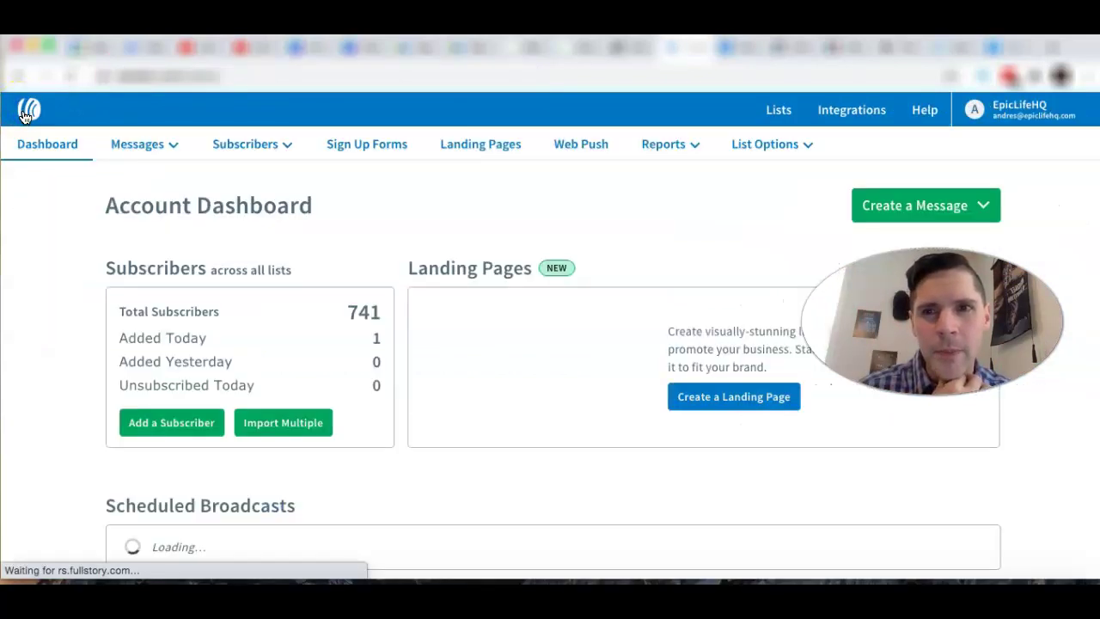
{"action": "left_click", "coordinate": [262, 185]}
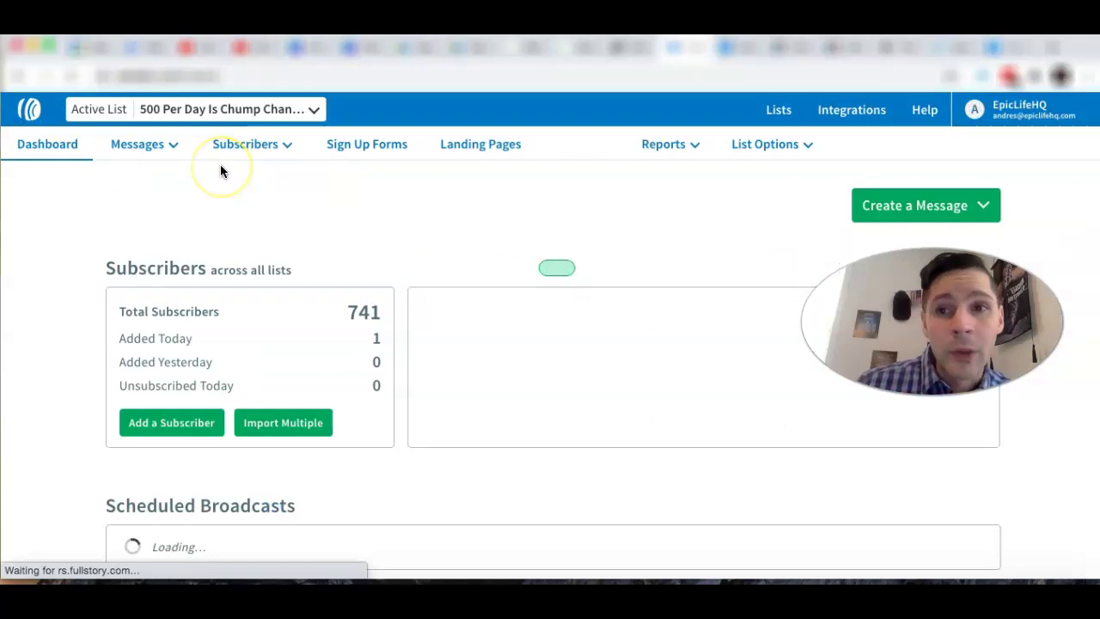
{"action": "left_click", "coordinate": [312, 110]}
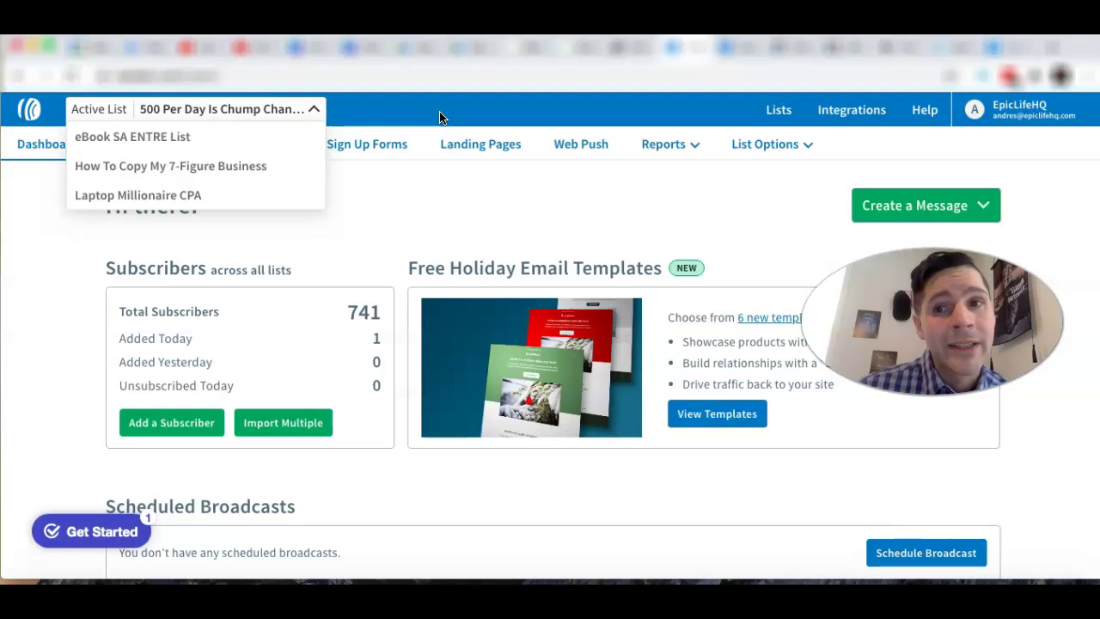
Make eBook SA ENTRE List the active list and look over its dashboard
{"action": "left_click", "coordinate": [378, 193]}
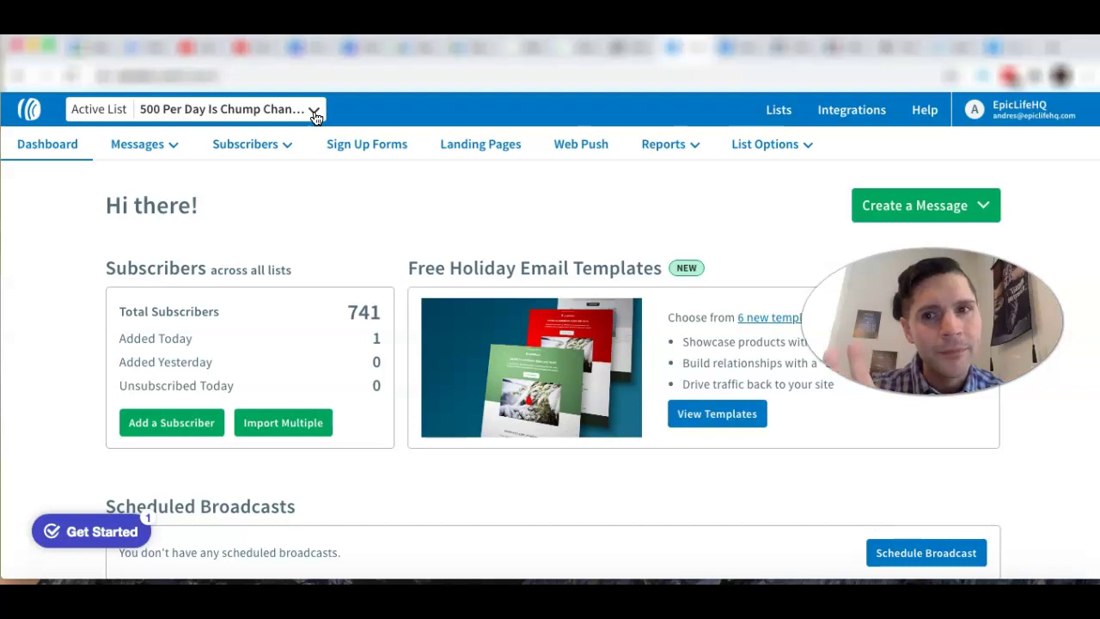
{"action": "left_click", "coordinate": [315, 113]}
{"action": "left_click", "coordinate": [184, 137]}
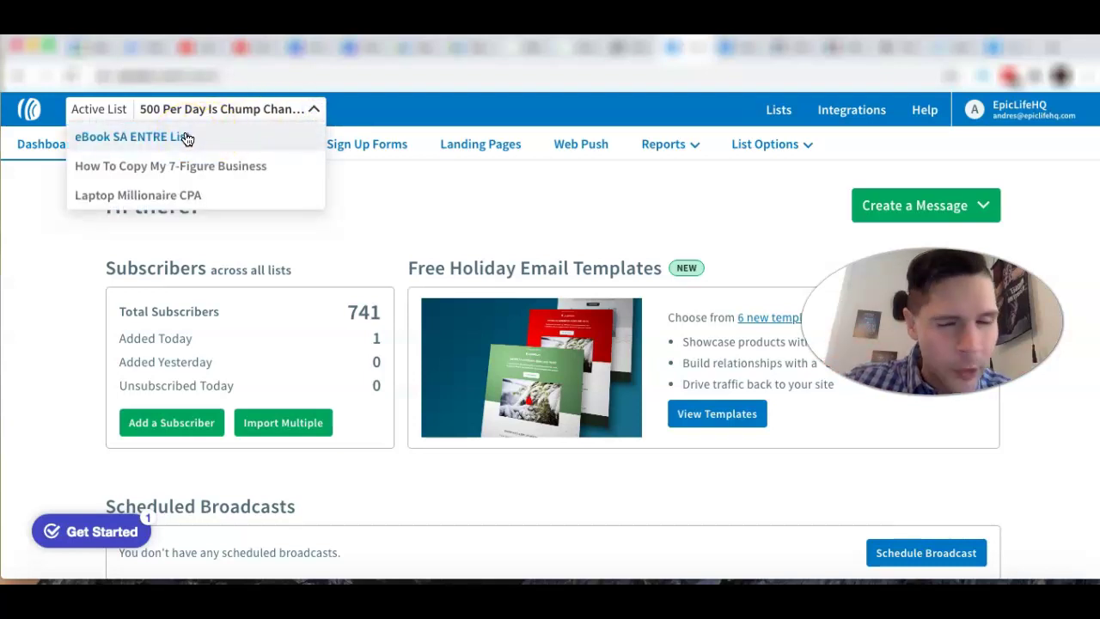
{"action": "left_click", "coordinate": [188, 139]}
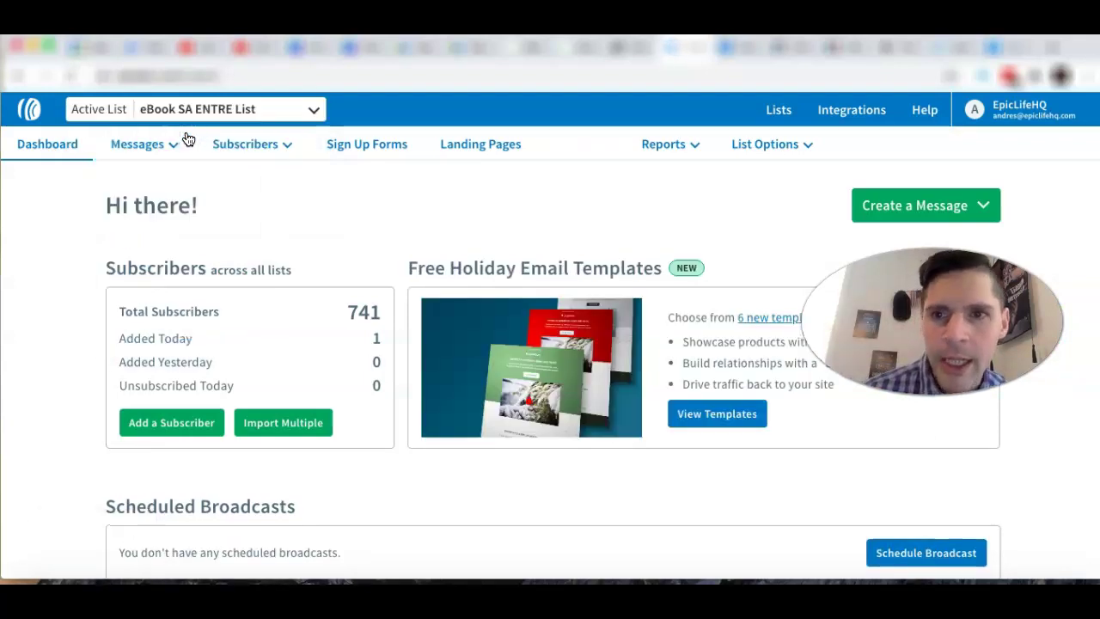
{"action": "left_click", "coordinate": [535, 209]}
{"action": "scroll", "coordinate": [532, 210], "scroll_direction": "down", "scroll_amount": 3}
{"action": "scroll", "coordinate": [532, 209], "scroll_direction": "down", "scroll_amount": 3}
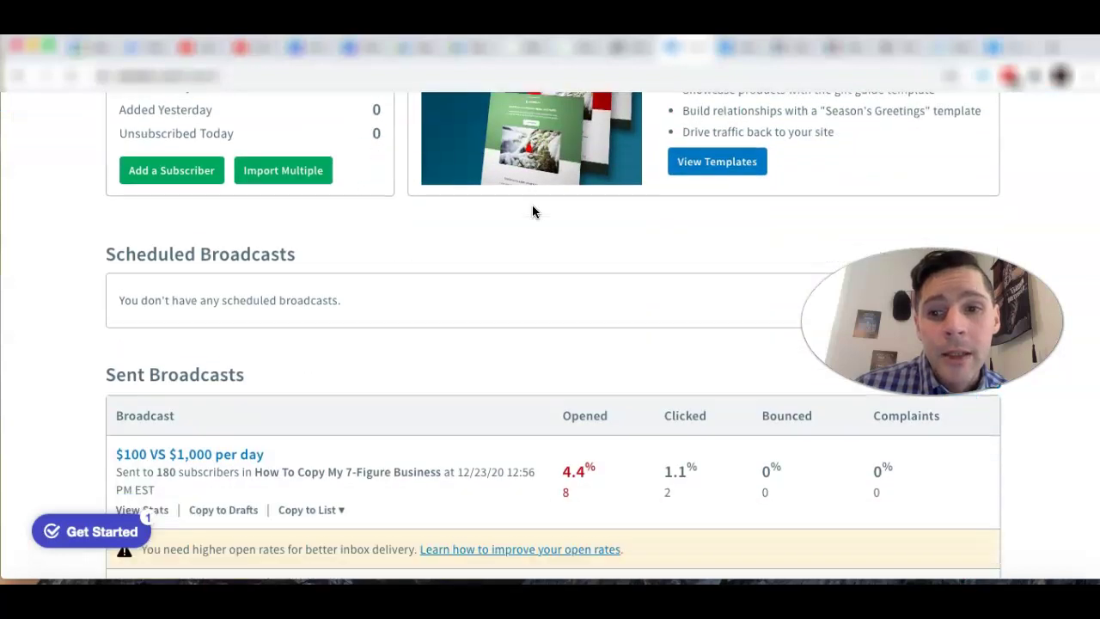
{"action": "scroll", "coordinate": [425, 332], "scroll_direction": "up", "scroll_amount": 5}
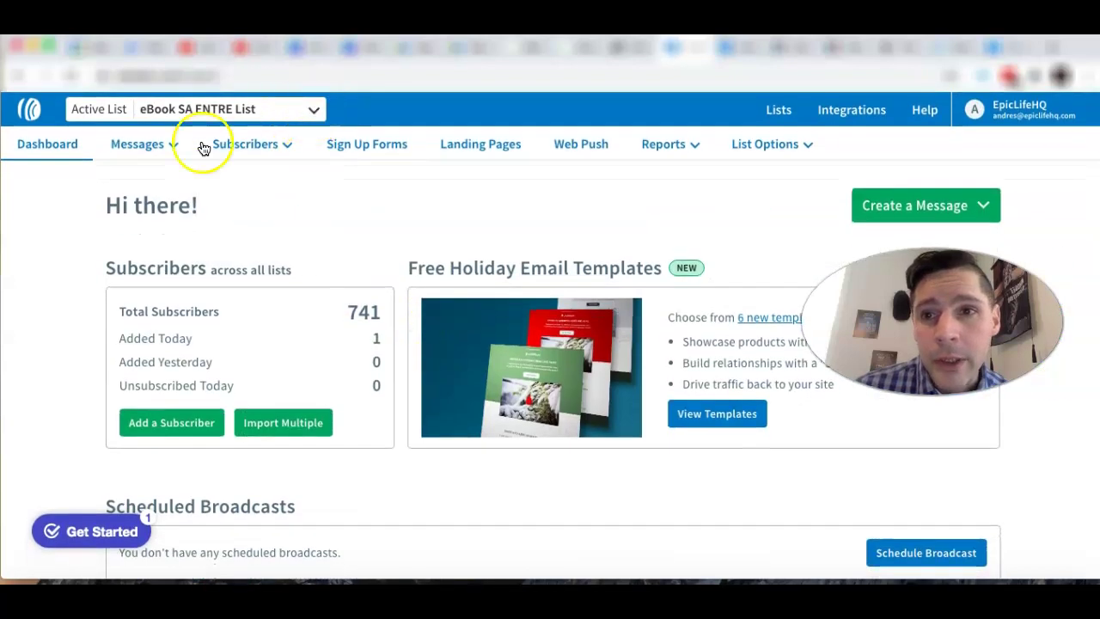
Open the list's ENTRE eBook Funnel 1 Follow Up Campaign and examine its sequence from the Tag Applied trigger to the final Apply Tag action
{"action": "left_click", "coordinate": [141, 144]}
{"action": "left_click", "coordinate": [174, 277]}
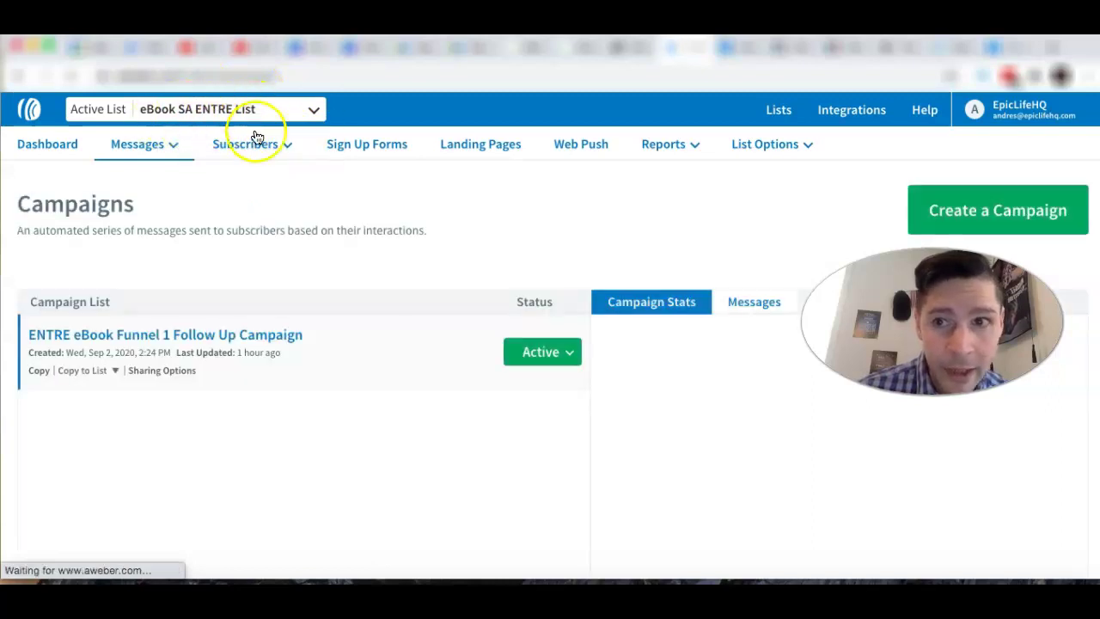
{"action": "left_click", "coordinate": [213, 335]}
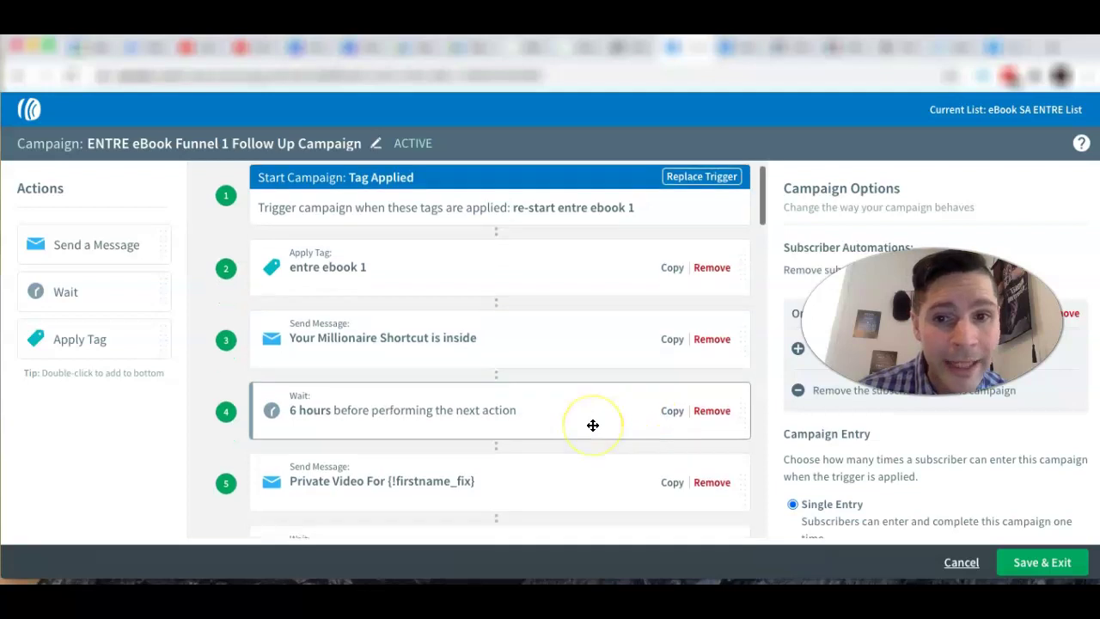
{"action": "scroll", "coordinate": [593, 425], "scroll_direction": "down", "scroll_amount": 10}
{"action": "scroll", "coordinate": [593, 424], "scroll_direction": "down", "scroll_amount": 15}
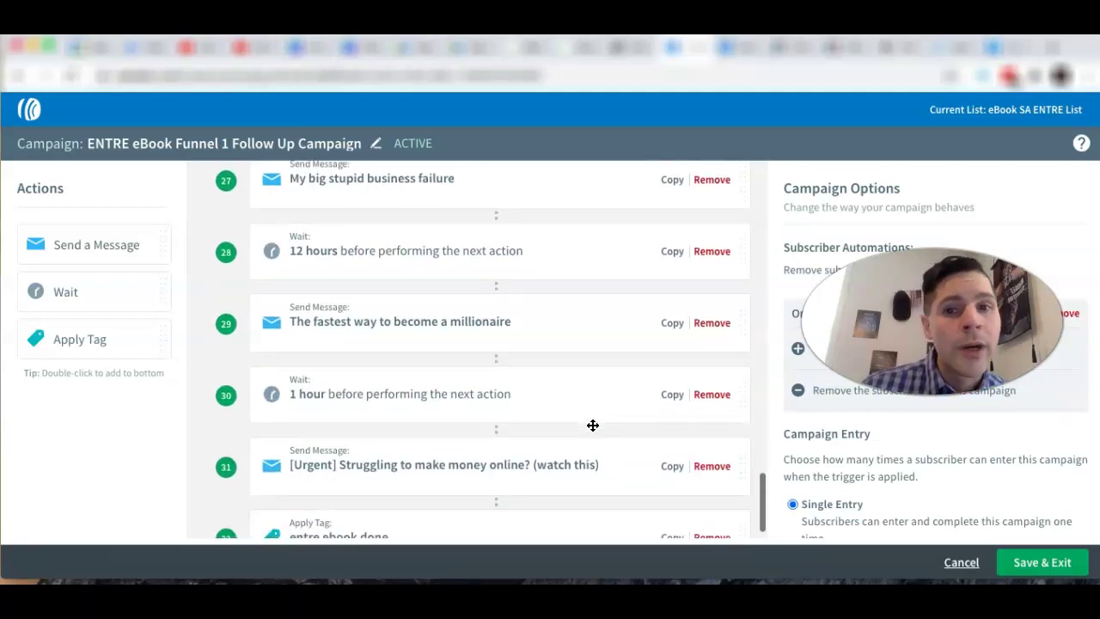
{"action": "scroll", "coordinate": [592, 424], "scroll_direction": "up", "scroll_amount": 2}
{"action": "scroll", "coordinate": [593, 425], "scroll_direction": "up", "scroll_amount": 1}
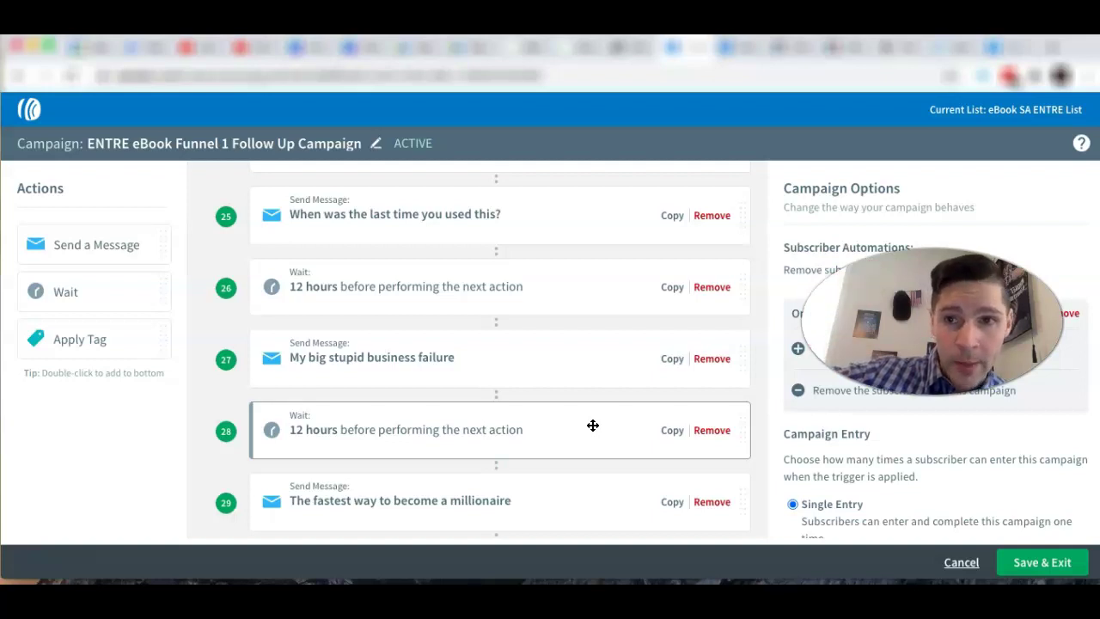
{"action": "scroll", "coordinate": [592, 424], "scroll_direction": "up", "scroll_amount": 20}
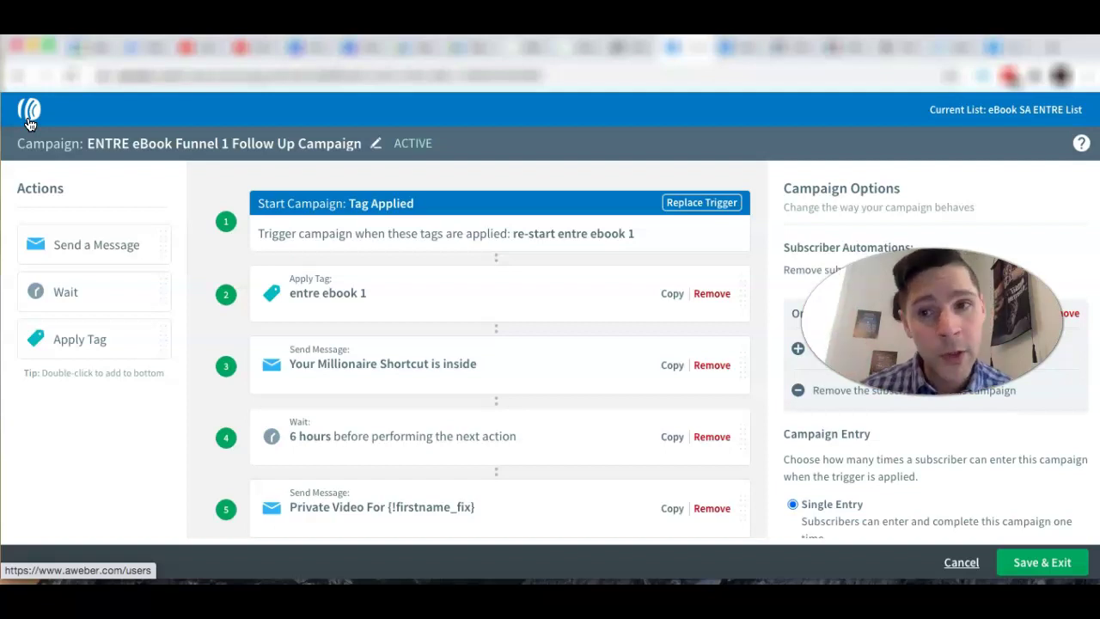
Return to the account dashboard and switch the active list to 500 Per Day Is Chump Change CPA
{"action": "left_click", "coordinate": [30, 110]}
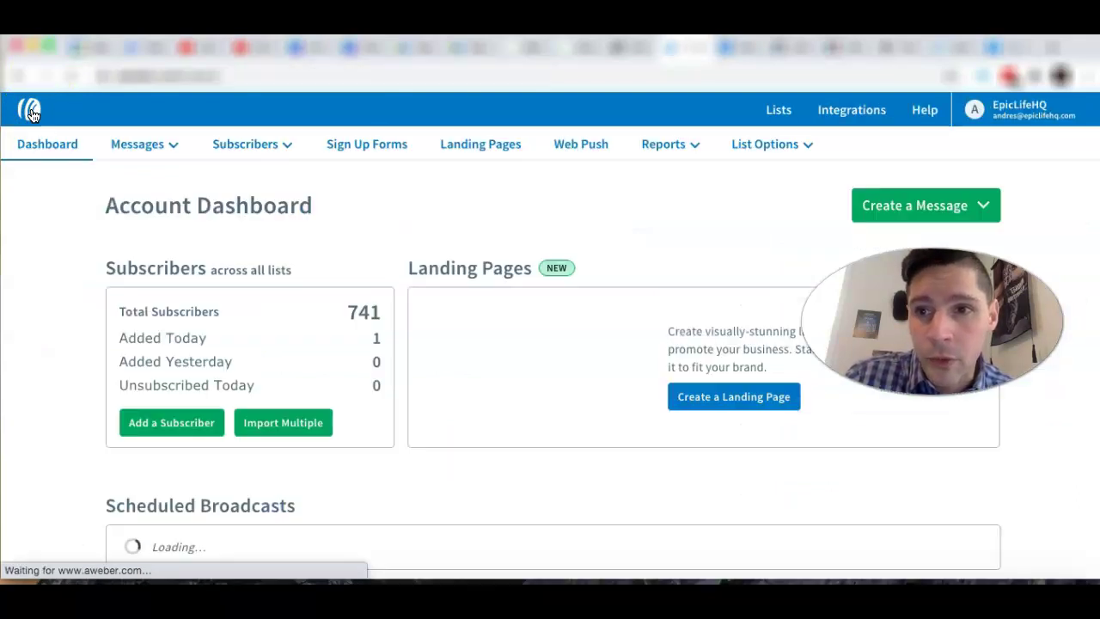
{"action": "left_click", "coordinate": [170, 149]}
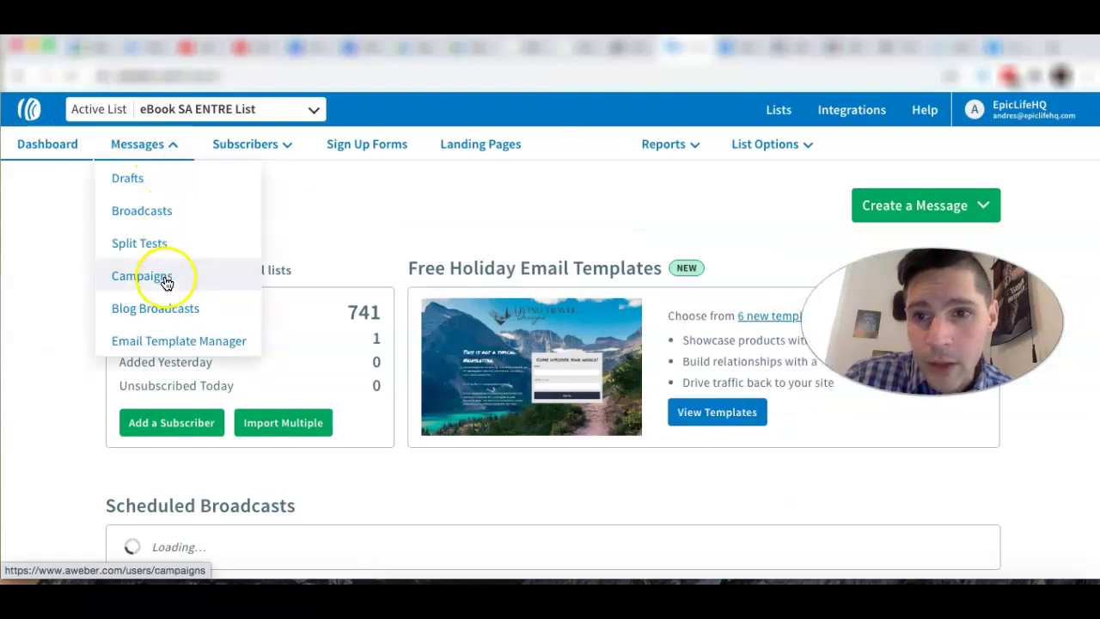
{"action": "left_click", "coordinate": [163, 245]}
{"action": "left_click", "coordinate": [316, 109]}
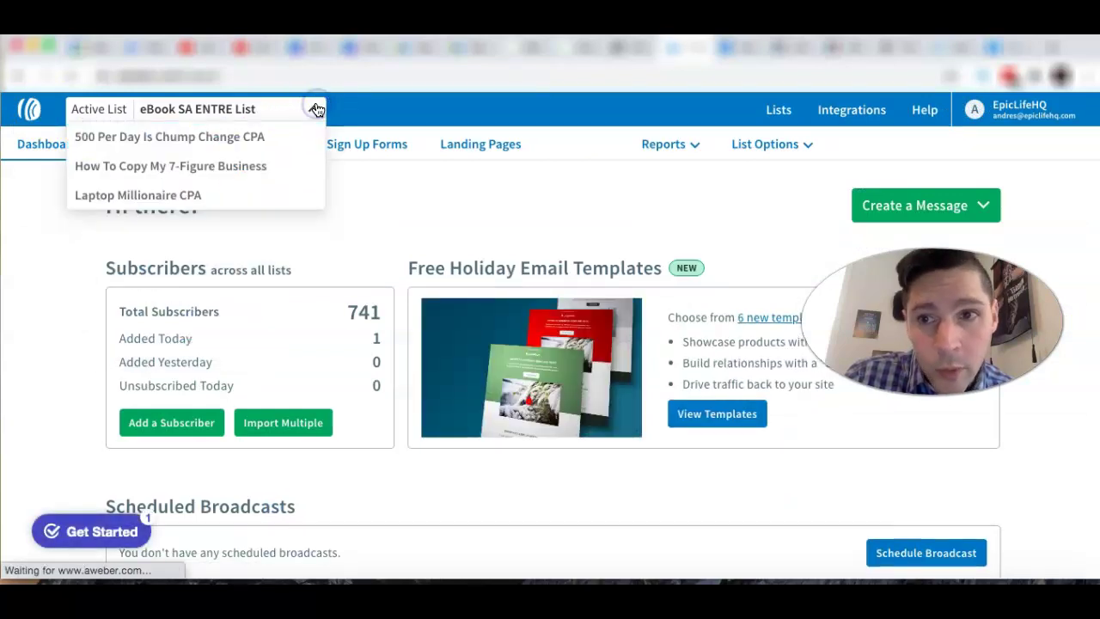
{"action": "left_click", "coordinate": [252, 135]}
{"action": "mouse_move", "coordinate": [252, 139]}
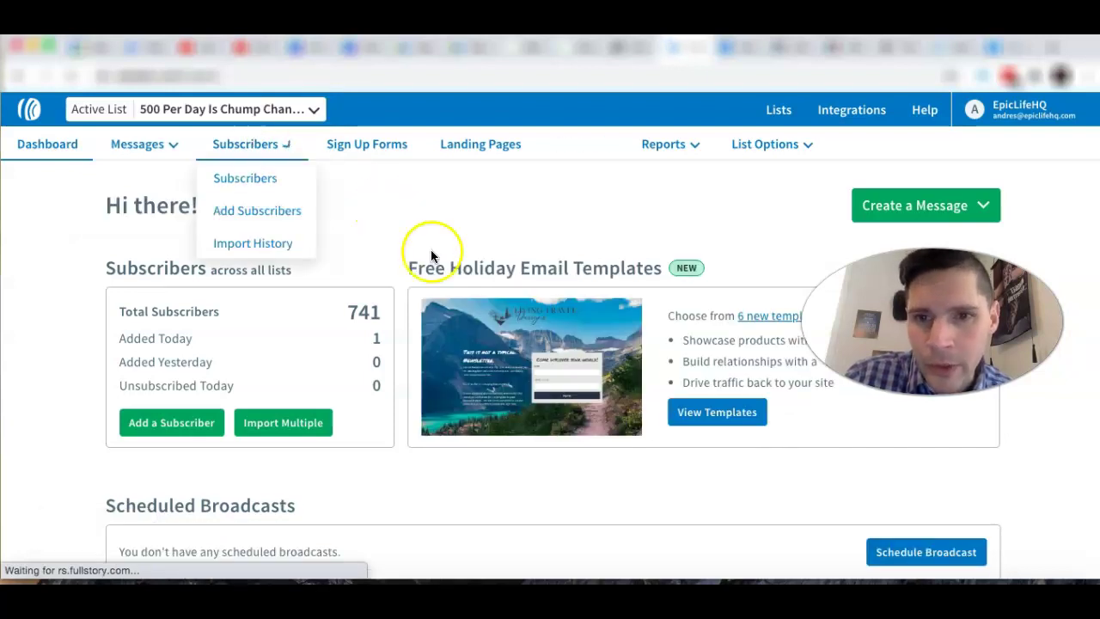
{"action": "scroll", "coordinate": [453, 291], "scroll_direction": "down", "scroll_amount": 4}
{"action": "scroll", "coordinate": [451, 294], "scroll_direction": "up", "scroll_amount": 1}
{"action": "scroll", "coordinate": [451, 294], "scroll_direction": "up", "scroll_amount": 3}
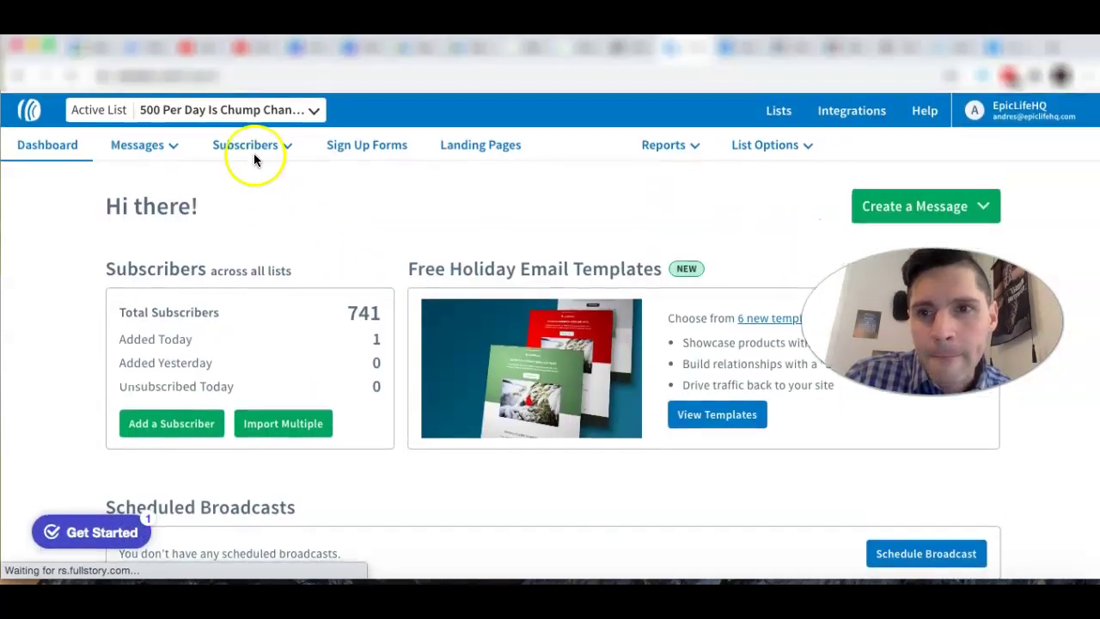
Review the Welcome $500 Chump Change campaign's sequence in the editor, and save and exit without editing it
{"action": "mouse_move", "coordinate": [157, 147]}
{"action": "left_click", "coordinate": [162, 291]}
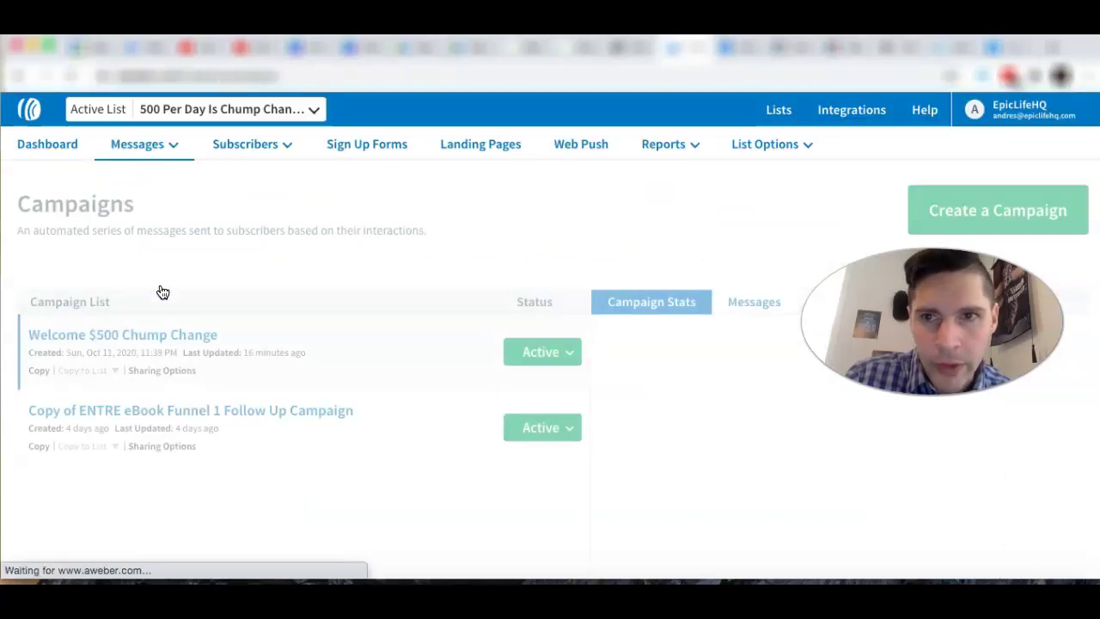
{"action": "left_click", "coordinate": [146, 336]}
{"action": "scroll", "coordinate": [543, 391], "scroll_direction": "down", "scroll_amount": 3}
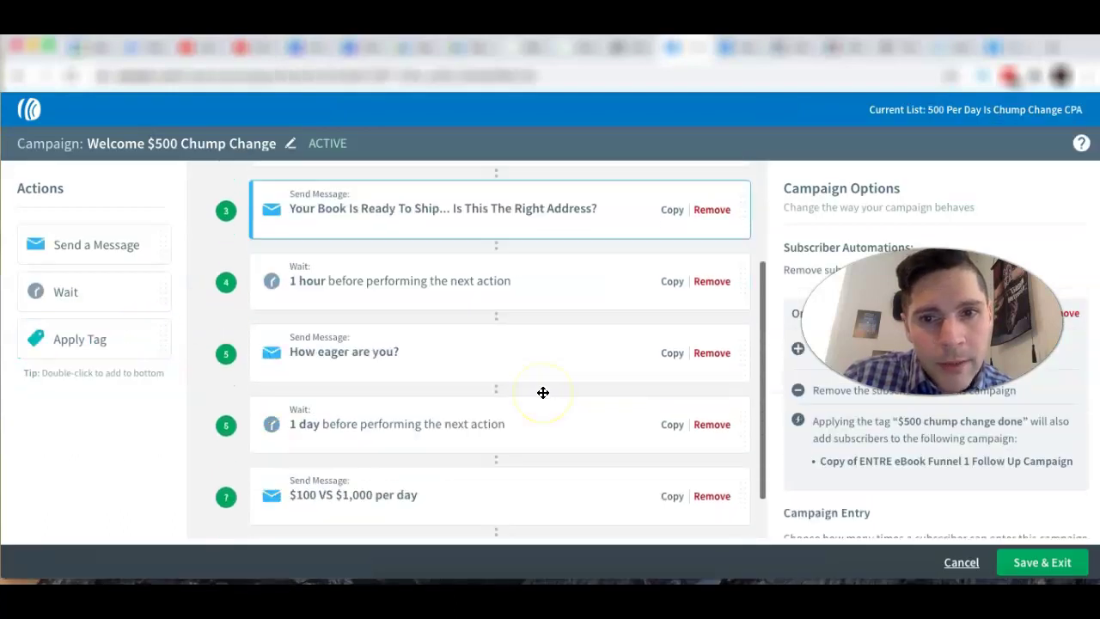
{"action": "scroll", "coordinate": [543, 392], "scroll_direction": "up", "scroll_amount": 3}
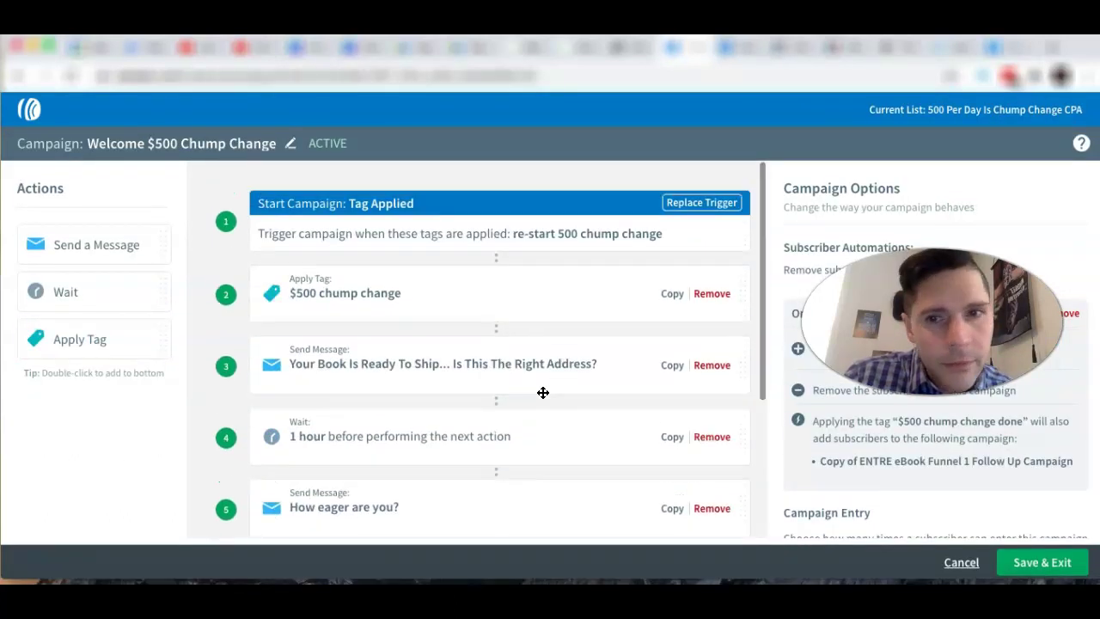
{"action": "scroll", "coordinate": [543, 391], "scroll_direction": "down", "scroll_amount": 3}
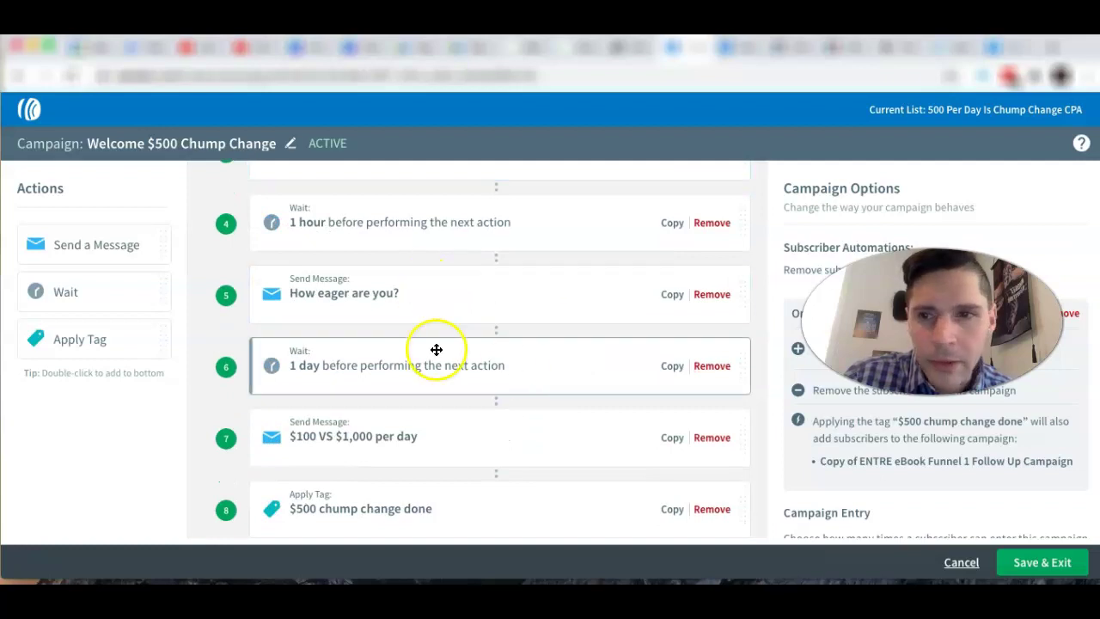
{"action": "scroll", "coordinate": [435, 352], "scroll_direction": "up", "scroll_amount": 3}
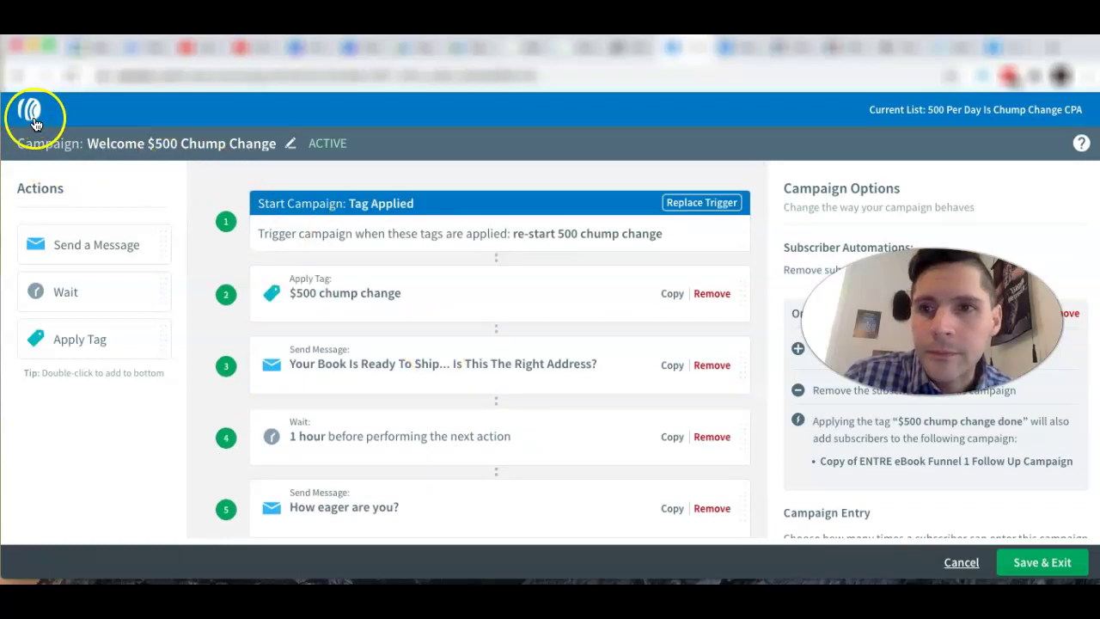
{"action": "left_click", "coordinate": [1042, 565]}
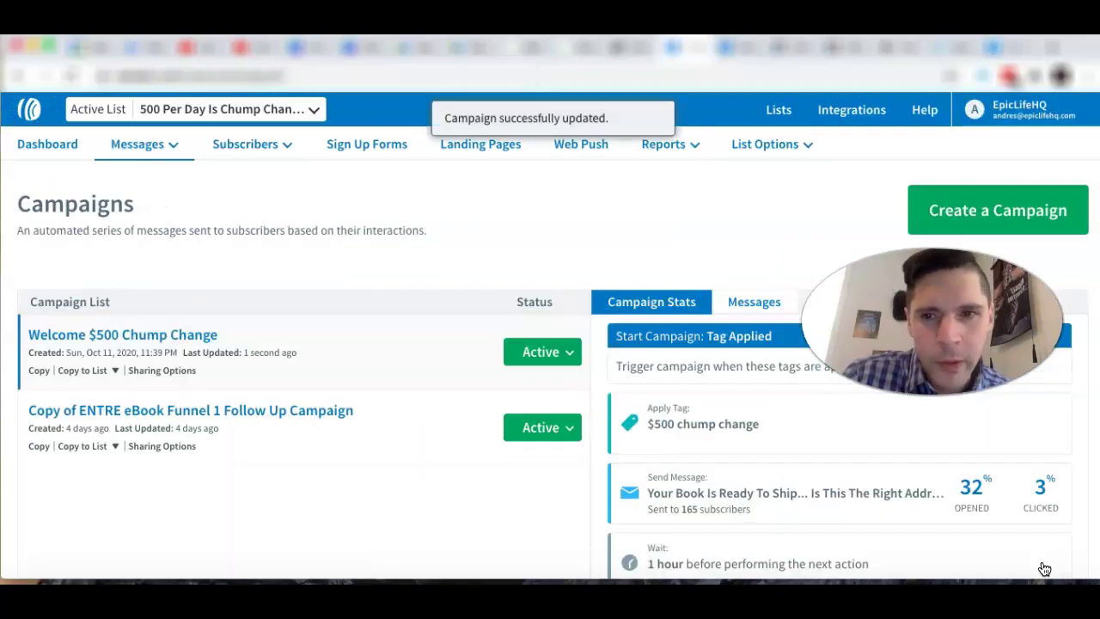
View the lists to which the Welcome $500 Chump Change campaign can be copied, without copying it
{"action": "left_click", "coordinate": [174, 448]}
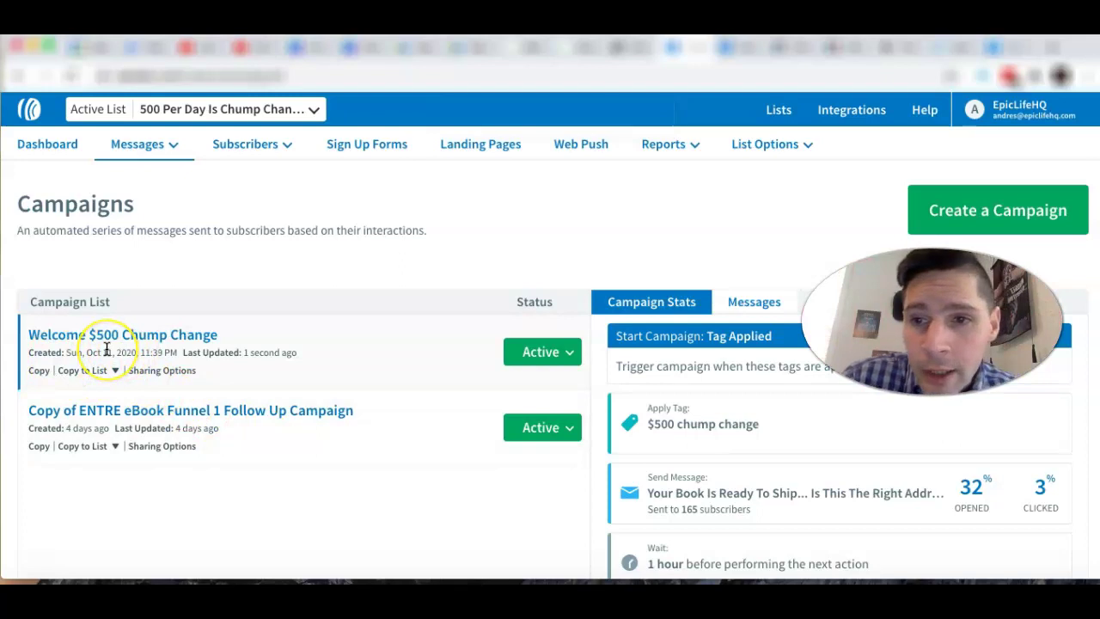
{"action": "scroll", "coordinate": [106, 351], "scroll_direction": "up", "scroll_amount": 5}
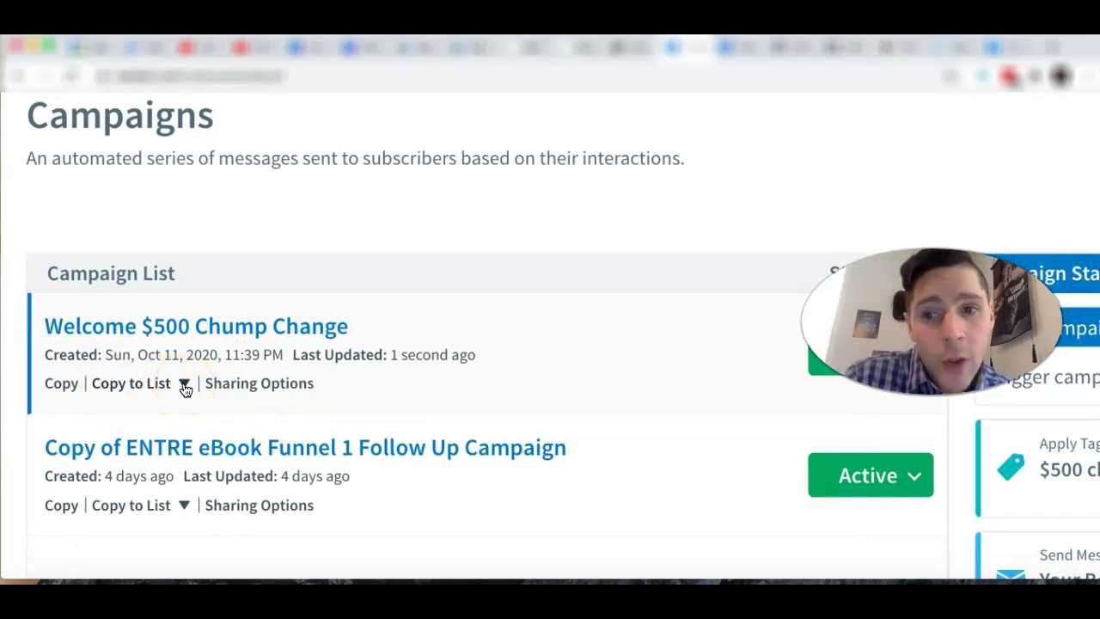
{"action": "left_click", "coordinate": [184, 384]}
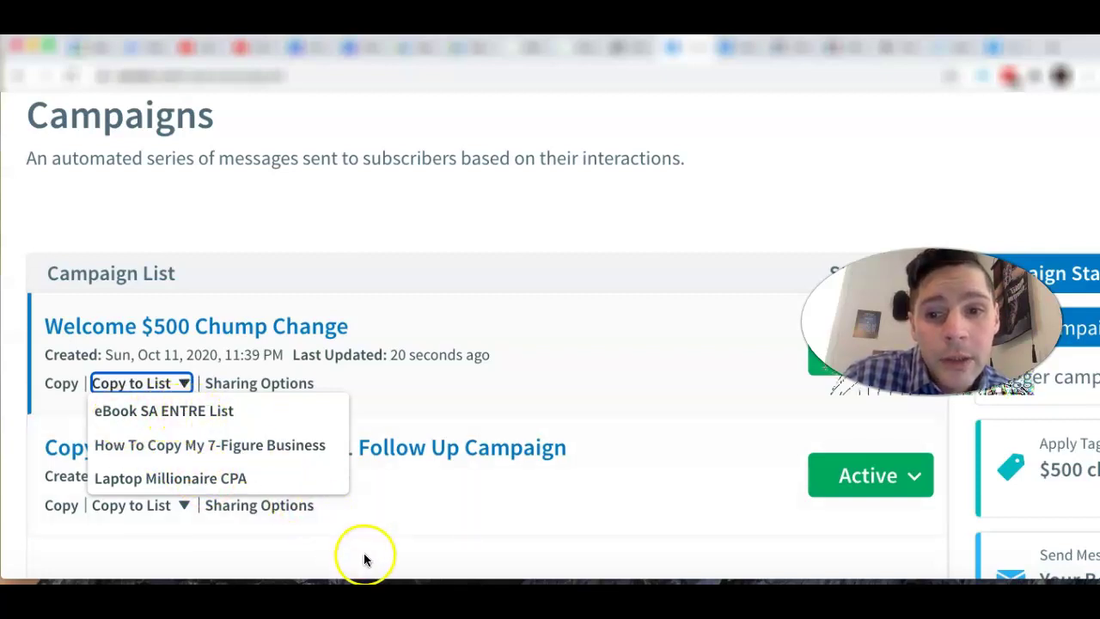
{"action": "left_click", "coordinate": [655, 200]}
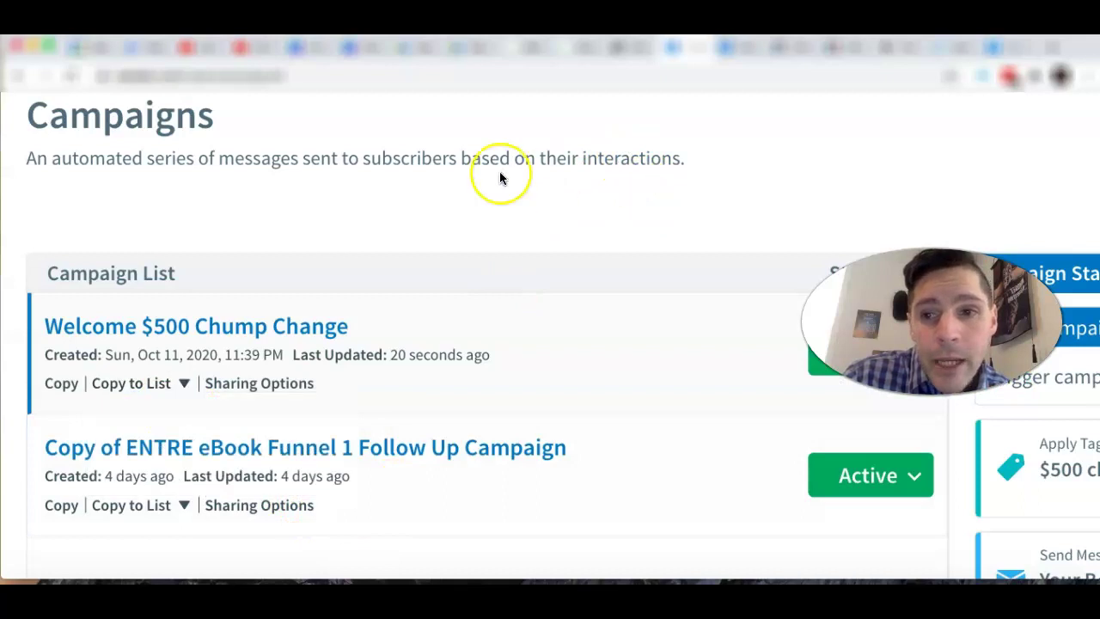
{"action": "key", "text": "super+minus"}
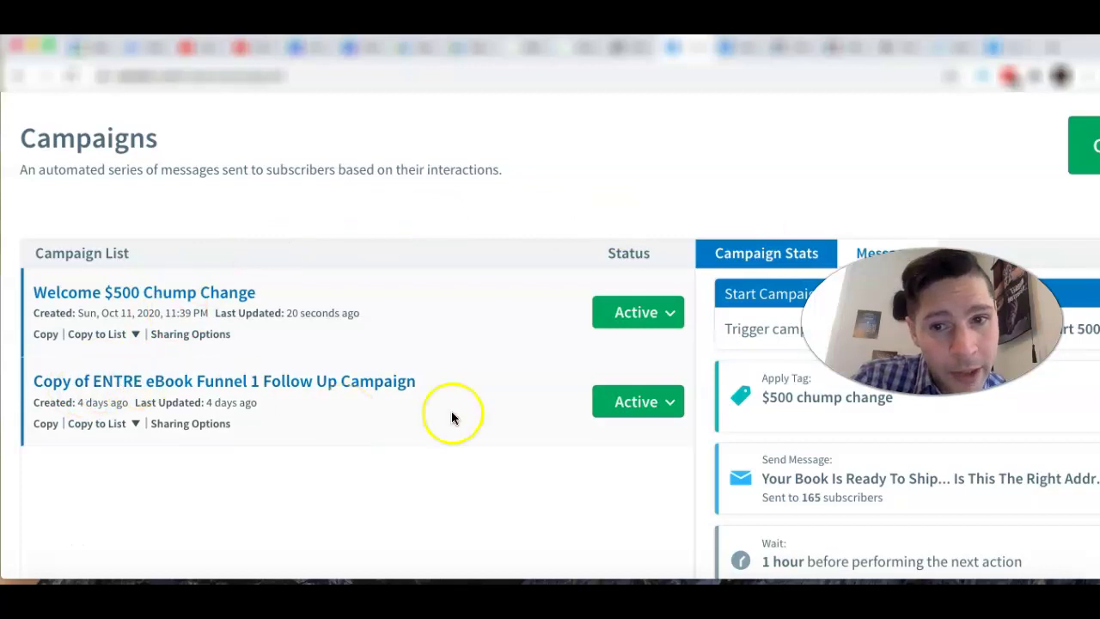
Select the Copy of ENTRE eBook Funnel 1 Follow Up Campaign and check which tag triggers it in its campaign stats
{"action": "left_click", "coordinate": [478, 410]}
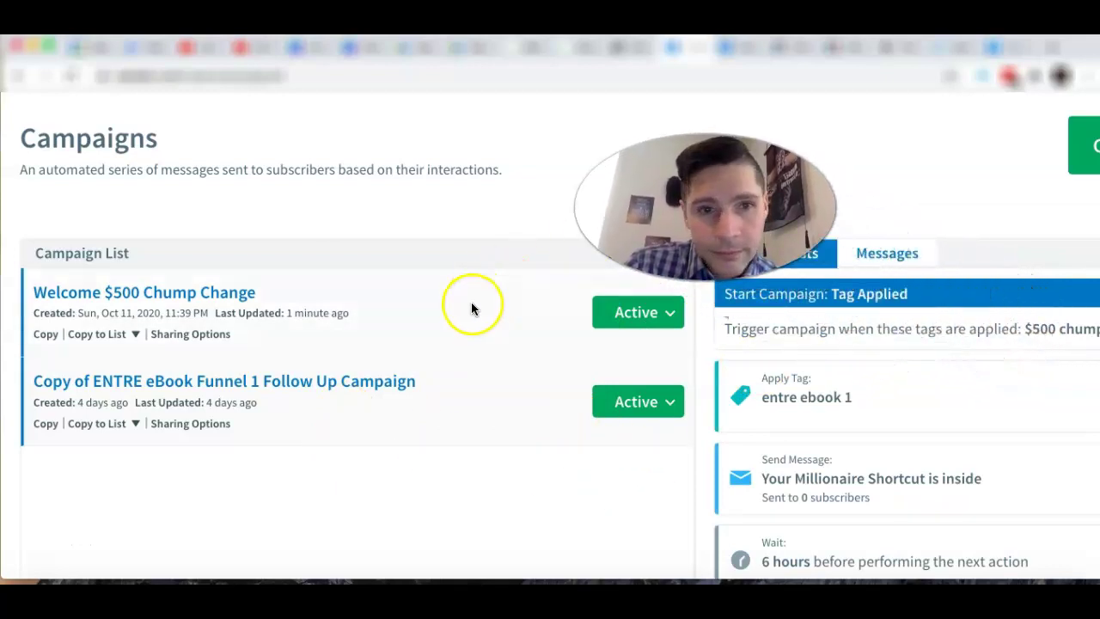
{"action": "scroll", "coordinate": [920, 365], "scroll_direction": "down", "scroll_amount": 1}
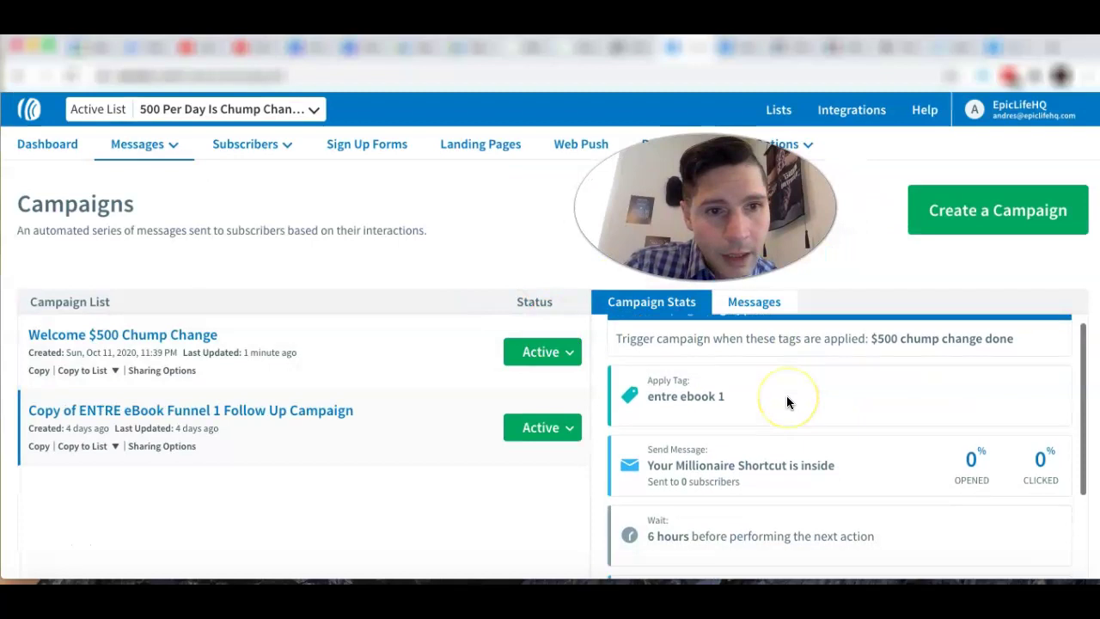
{"action": "scroll", "coordinate": [786, 402], "scroll_direction": "up", "scroll_amount": 1}
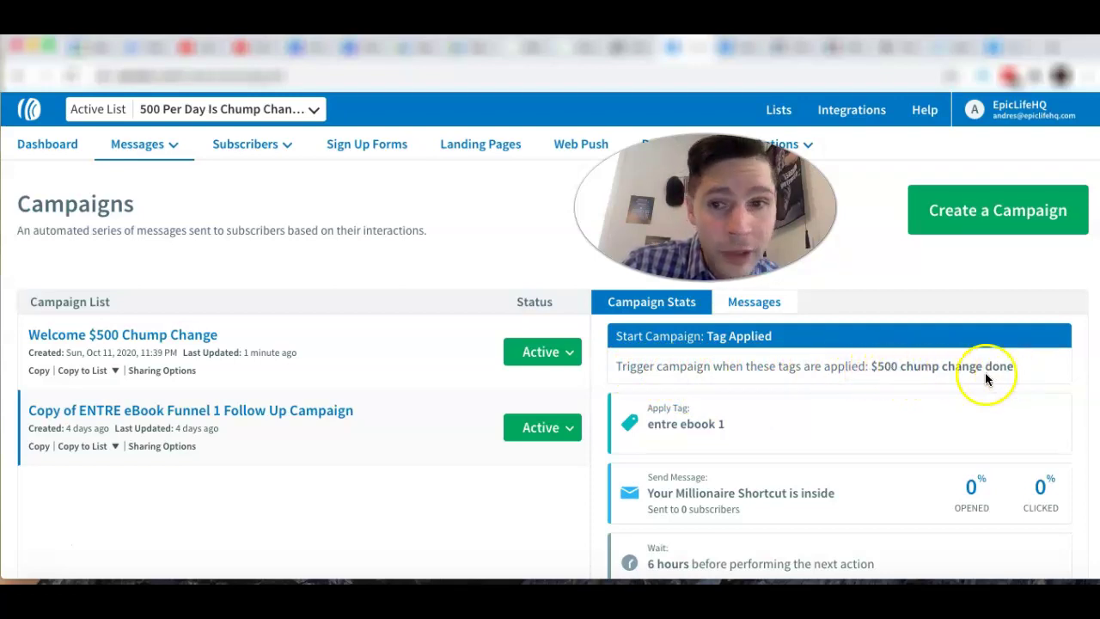
Inspect the final Apply Tag action of the Welcome $500 Chump Change campaign, and save and exit the editor
{"action": "left_click", "coordinate": [135, 335]}
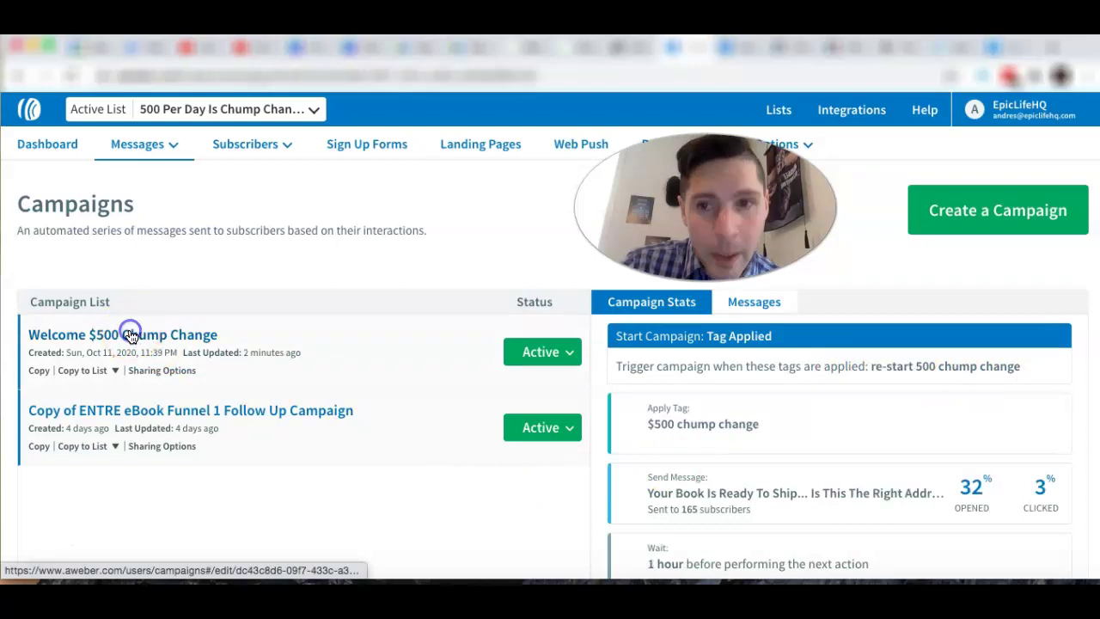
{"action": "scroll", "coordinate": [454, 304], "scroll_direction": "down", "scroll_amount": 5}
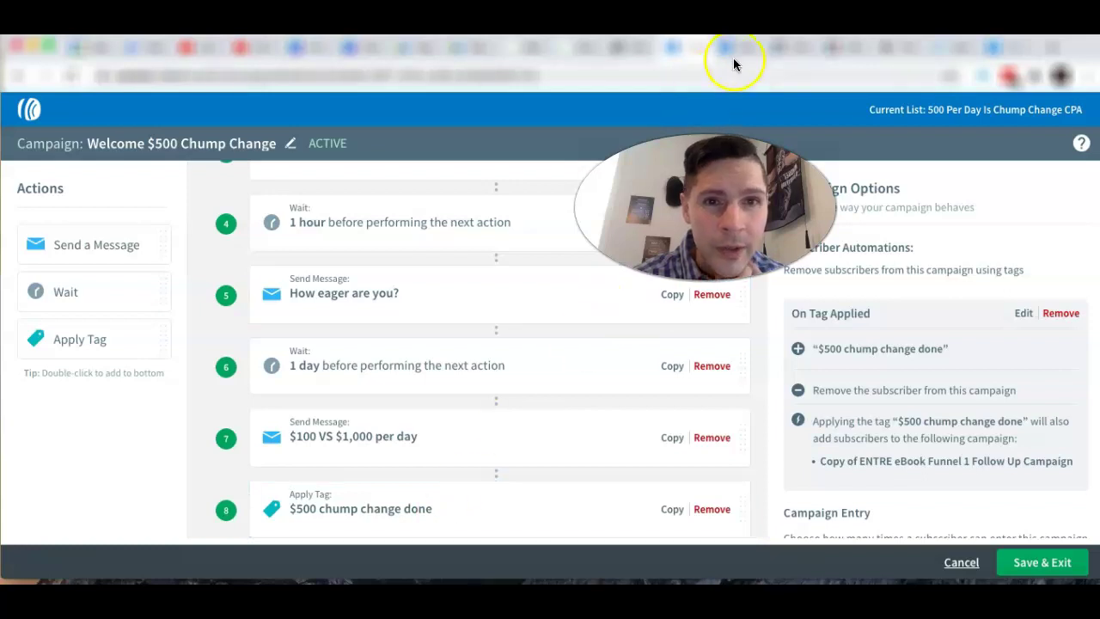
{"action": "left_click", "coordinate": [1019, 564]}
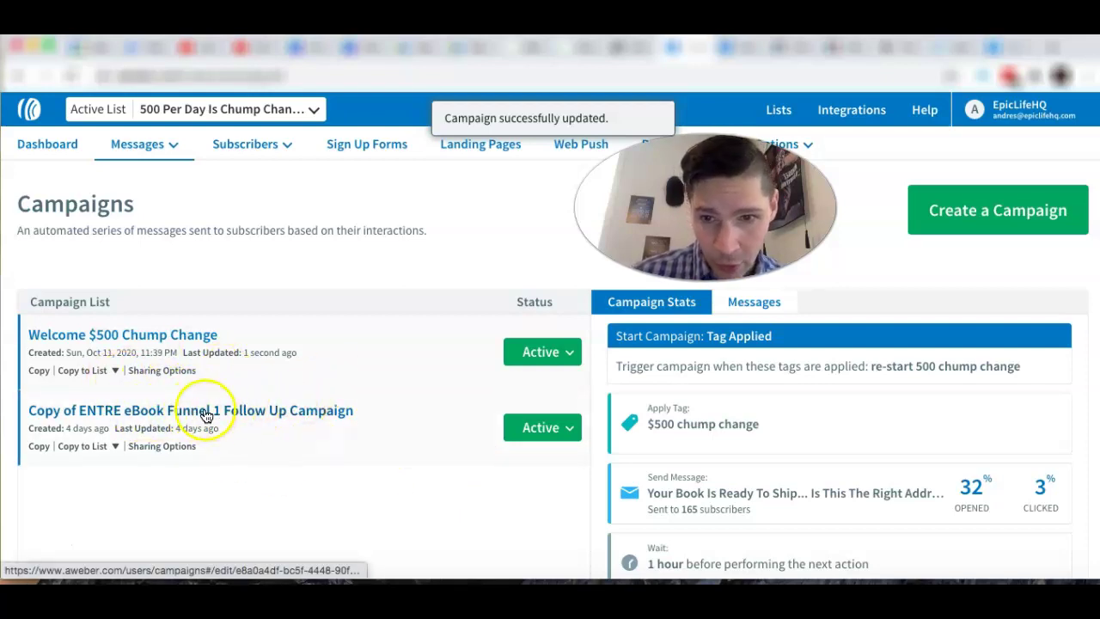
Open the Copy of ENTRE eBook Funnel 1 Follow Up Campaign and view its replacement trigger option, keeping the Tag Applied trigger
{"action": "left_click", "coordinate": [142, 413]}
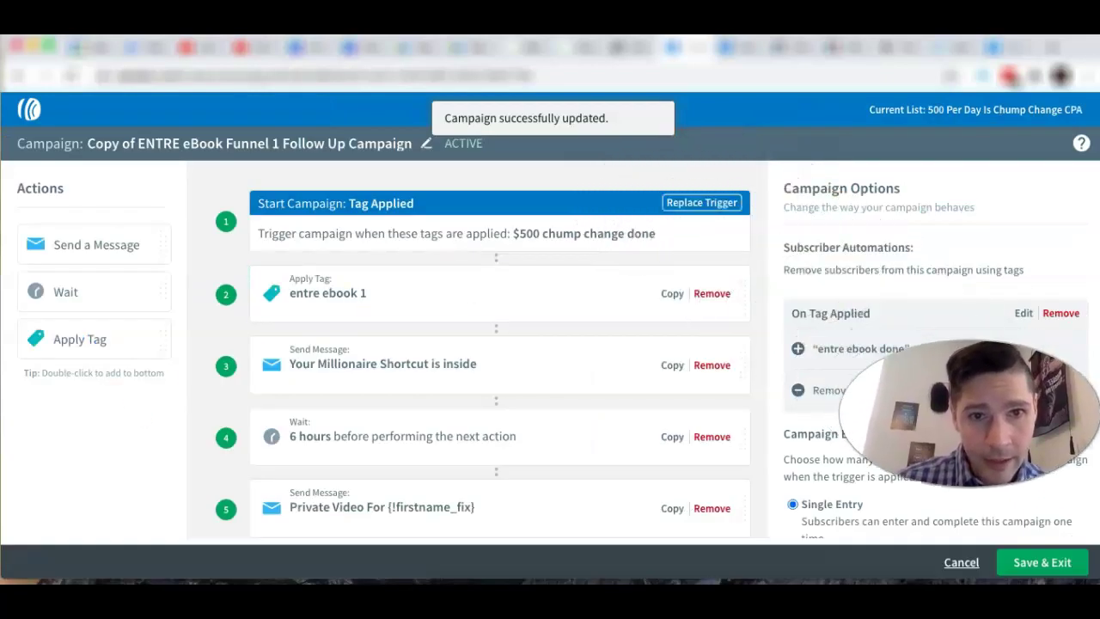
{"action": "left_click", "coordinate": [697, 204]}
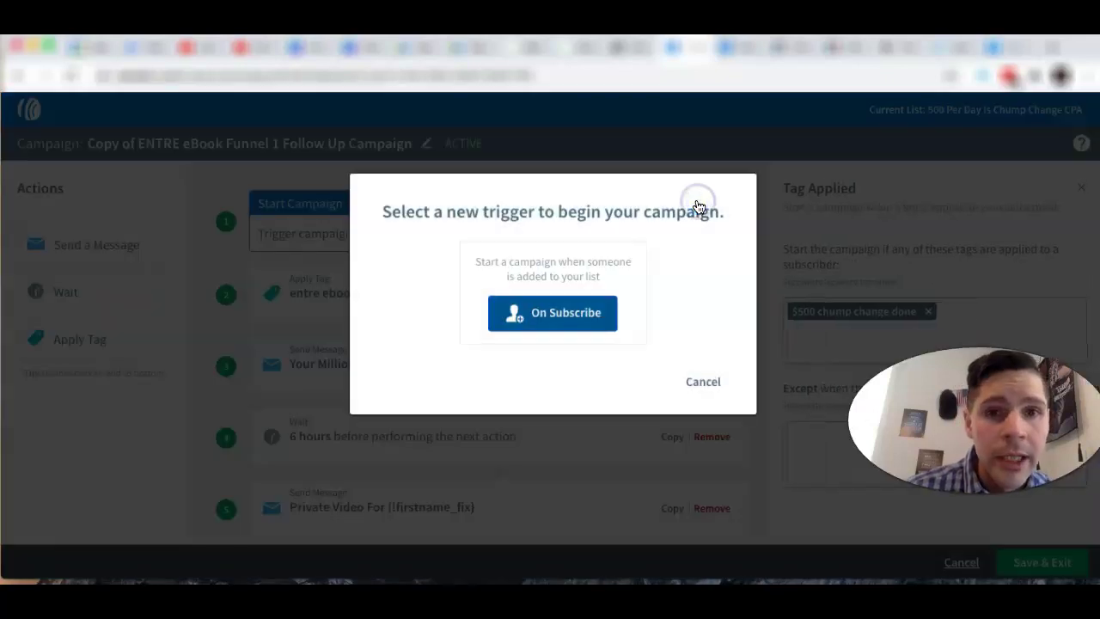
{"action": "left_click", "coordinate": [703, 381]}
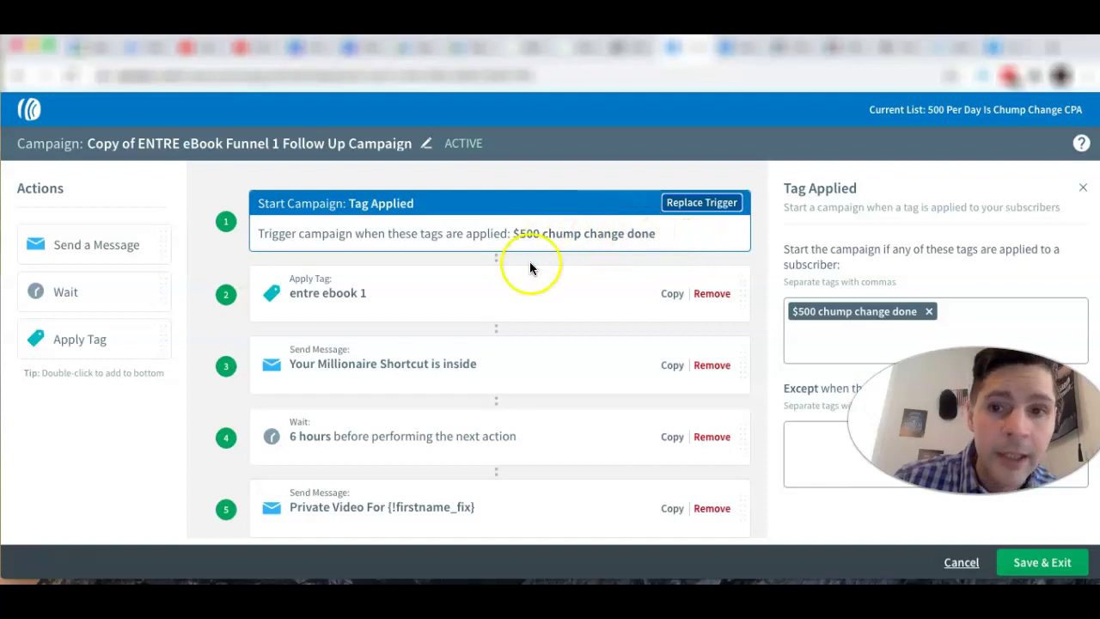
Review the action sequence of the Copy of ENTRE eBook Funnel 1 Follow Up Campaign through to its final Apply Tag action
{"action": "left_click", "coordinate": [536, 373]}
{"action": "scroll", "coordinate": [536, 373], "scroll_direction": "down", "scroll_amount": 15}
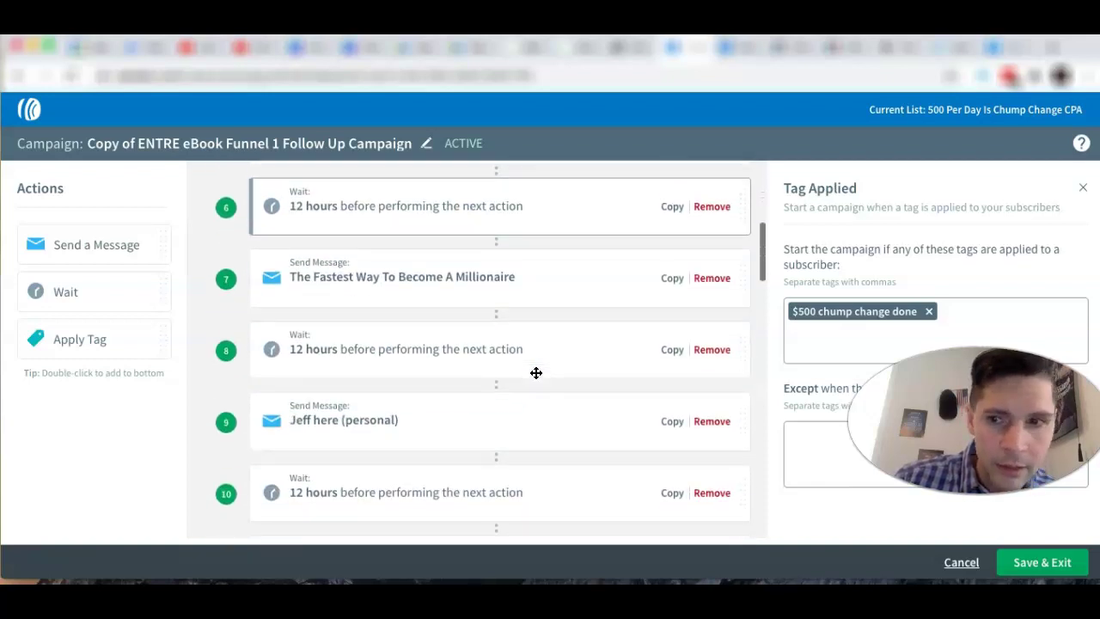
{"action": "scroll", "coordinate": [535, 369], "scroll_direction": "down", "scroll_amount": 8}
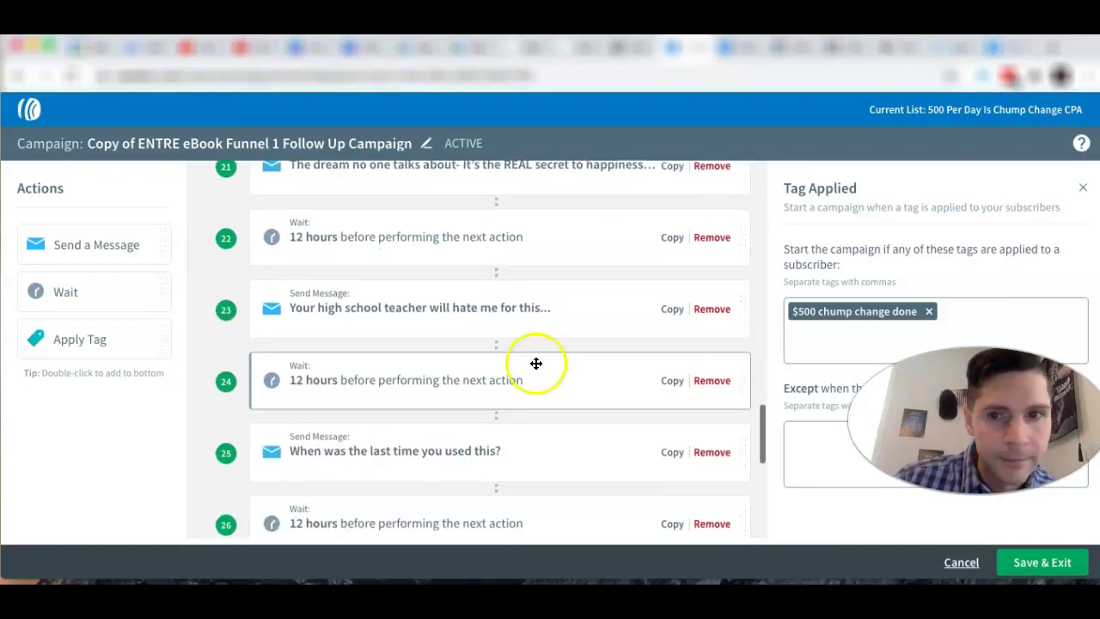
{"action": "left_click", "coordinate": [536, 362]}
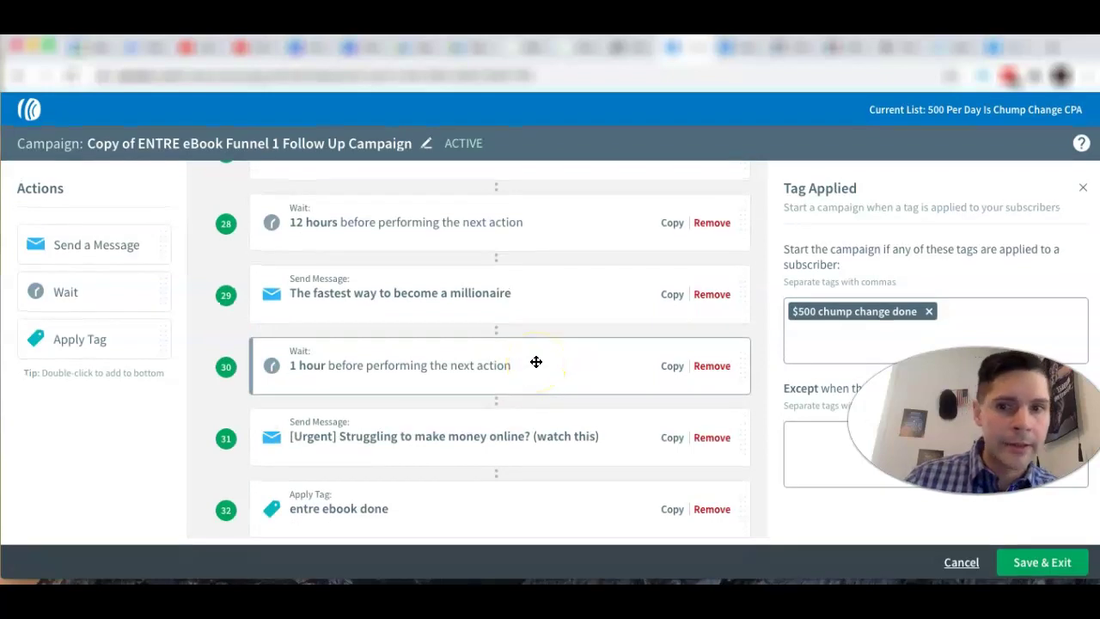
{"action": "scroll", "coordinate": [481, 364], "scroll_direction": "up", "scroll_amount": 3}
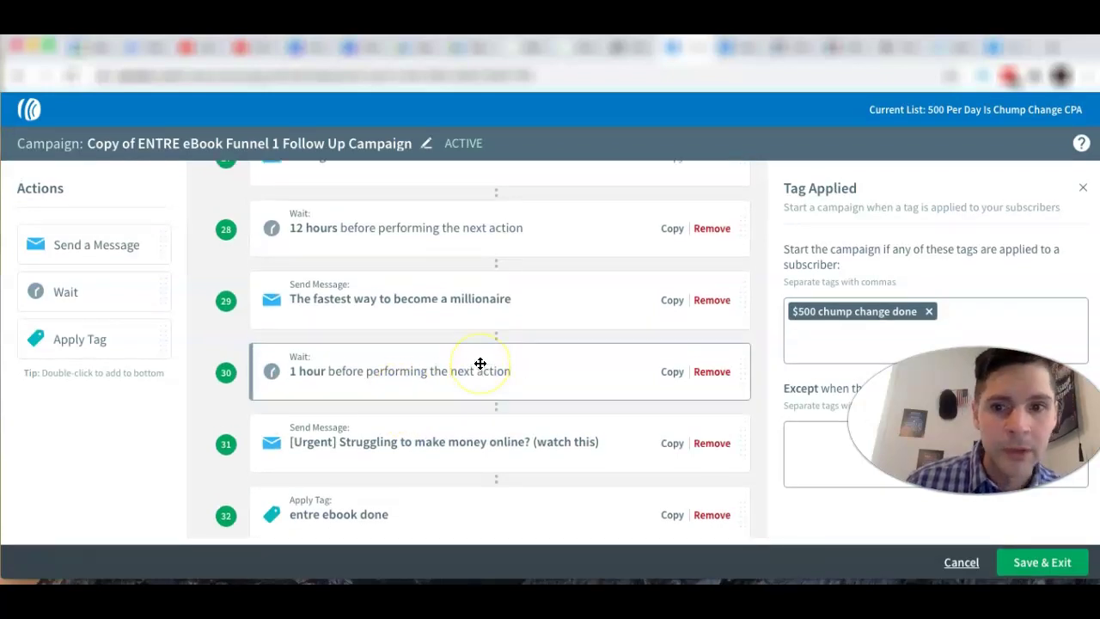
{"action": "left_click", "coordinate": [481, 363]}
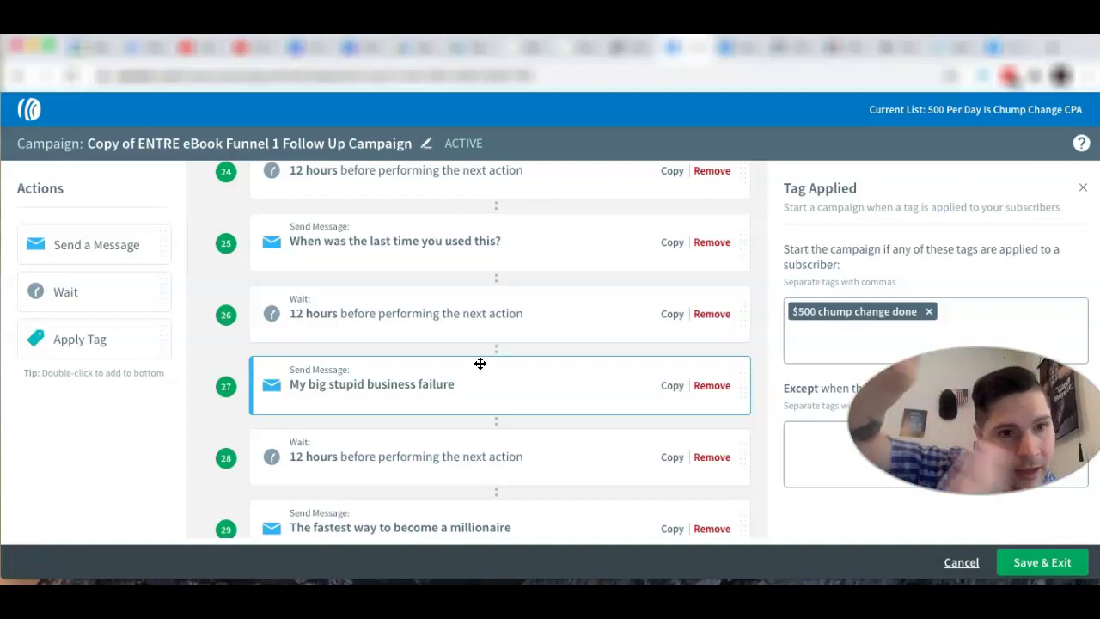
{"action": "scroll", "coordinate": [479, 363], "scroll_direction": "down", "scroll_amount": 5}
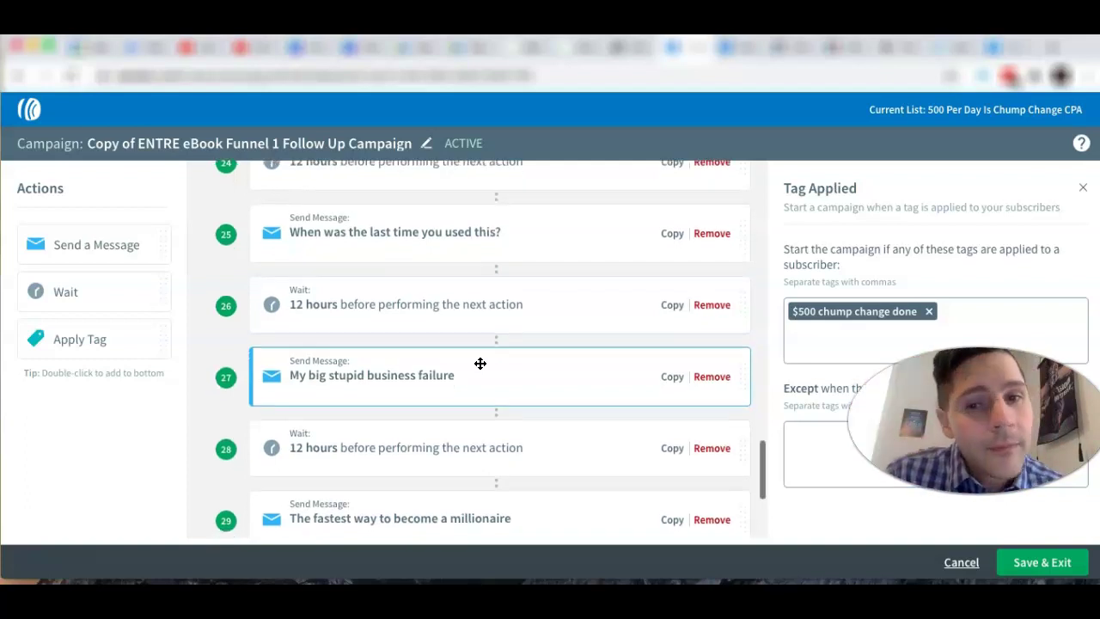
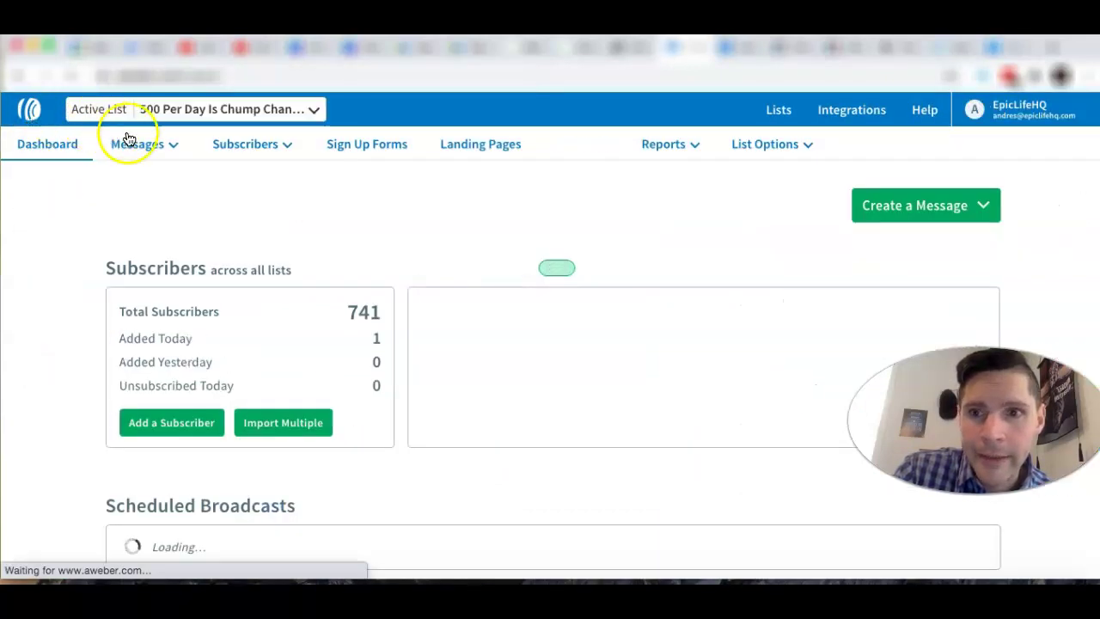
View the account's other lists without switching, and open the Welcome $500 Chump Change campaign from the current list's campaigns
{"action": "left_click", "coordinate": [314, 110]}
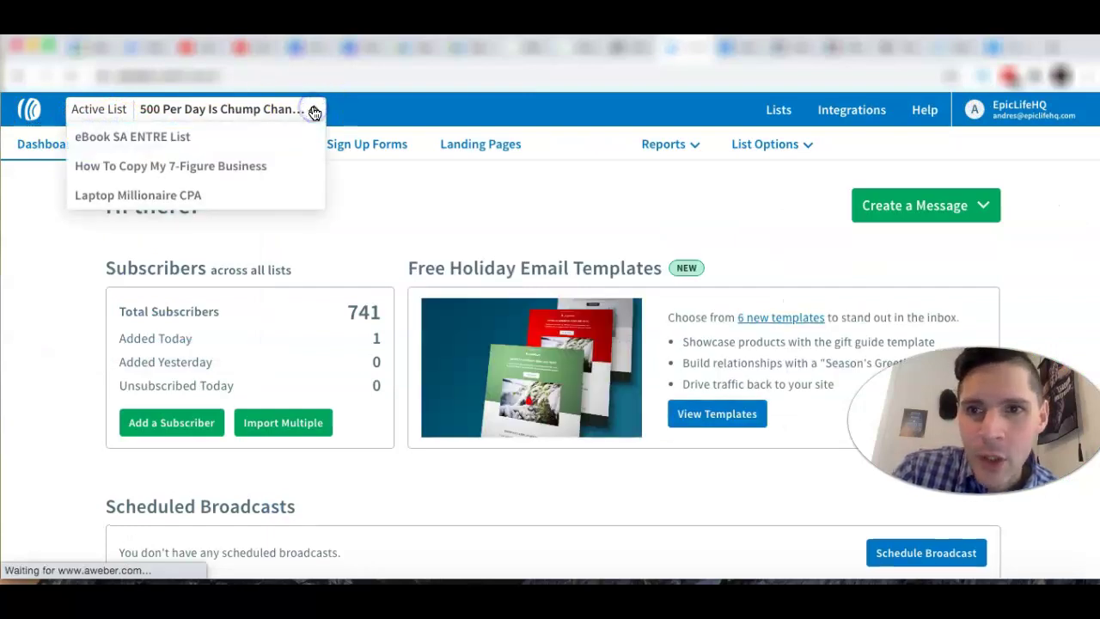
{"action": "left_click", "coordinate": [445, 226]}
{"action": "mouse_move", "coordinate": [155, 150]}
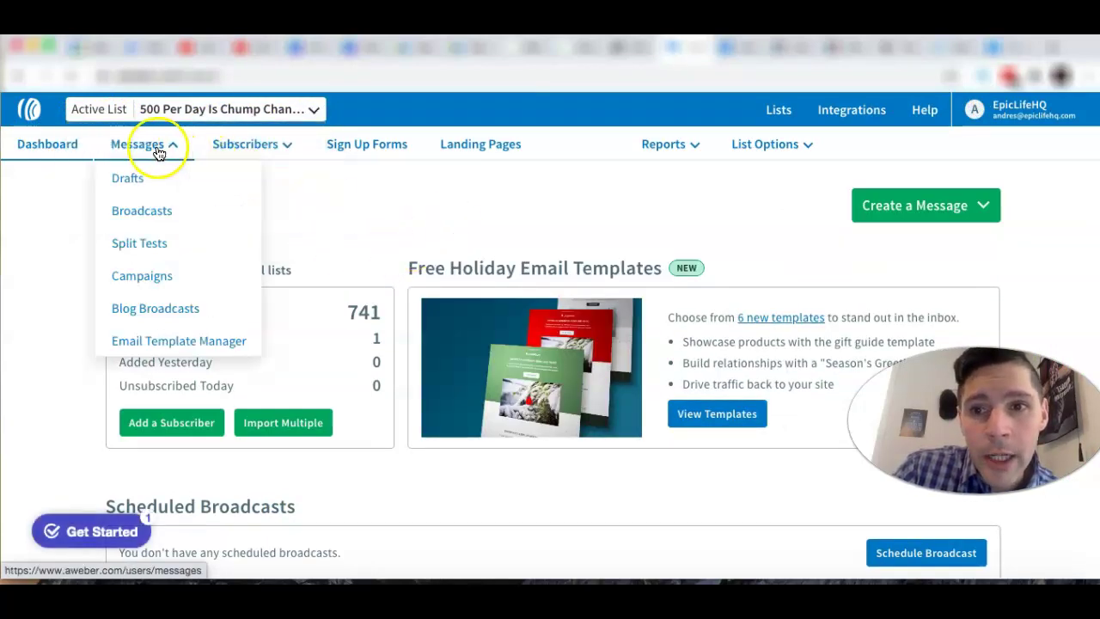
{"action": "left_click", "coordinate": [146, 277]}
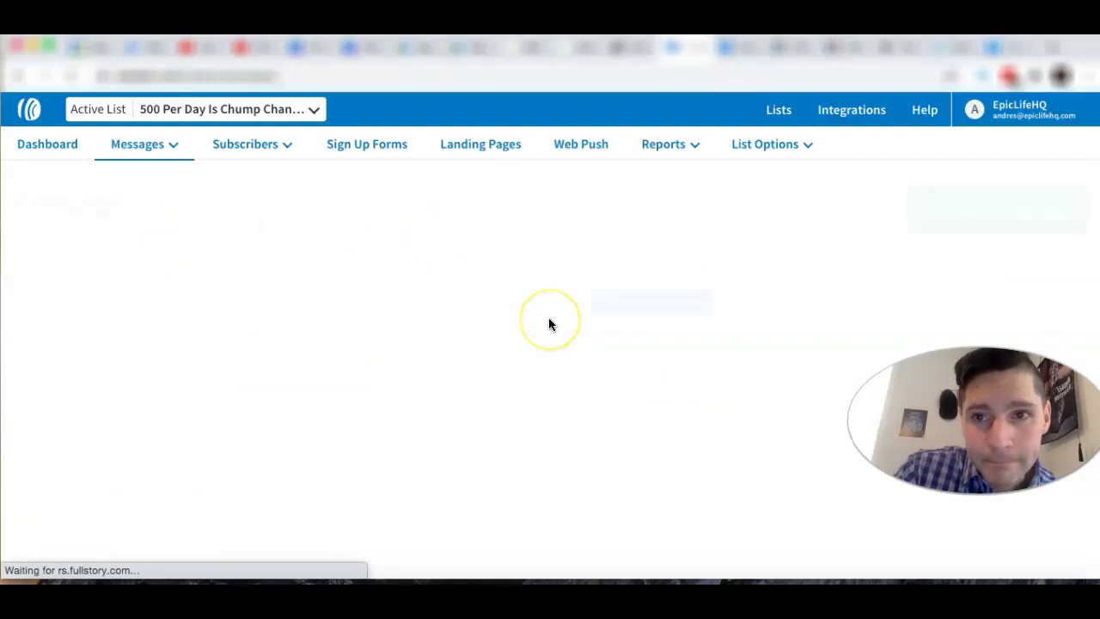
{"action": "left_click", "coordinate": [125, 338]}
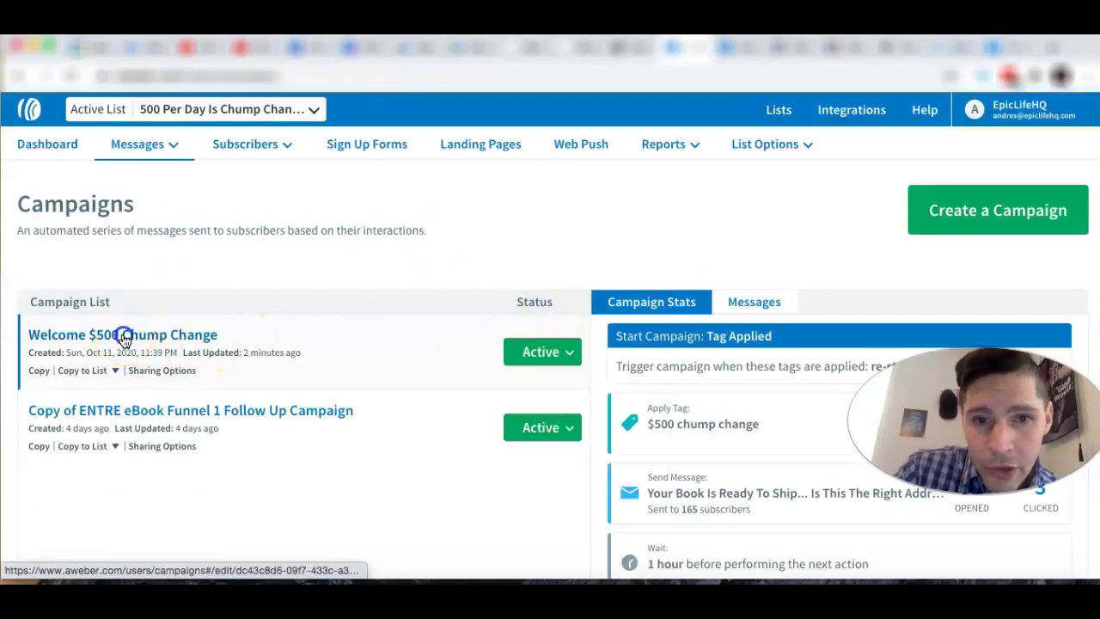
Review the Welcome $500 Chump Change actions down to the $500 chump change done tag, and save and exit the campaign
{"action": "scroll", "coordinate": [533, 322], "scroll_direction": "down", "scroll_amount": 3}
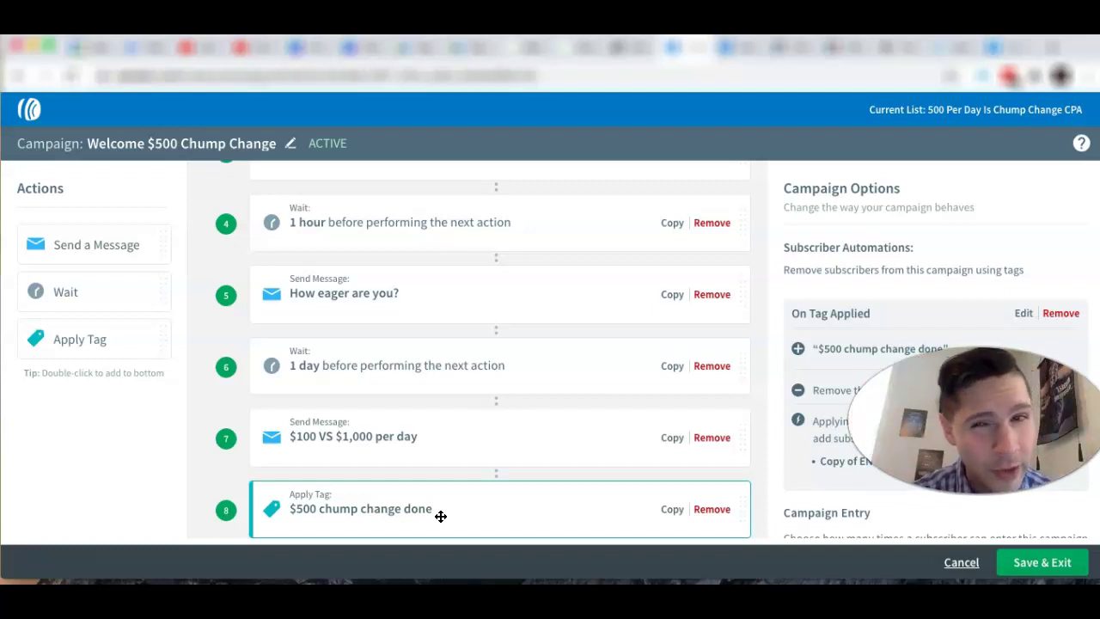
{"action": "left_click", "coordinate": [545, 478]}
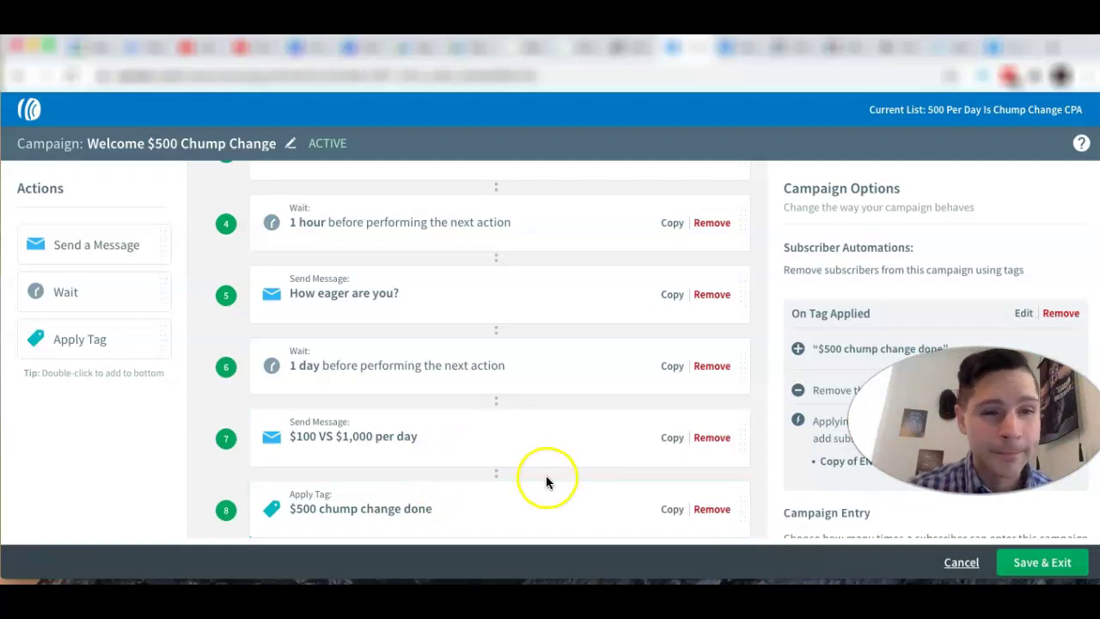
{"action": "left_click", "coordinate": [1016, 578]}
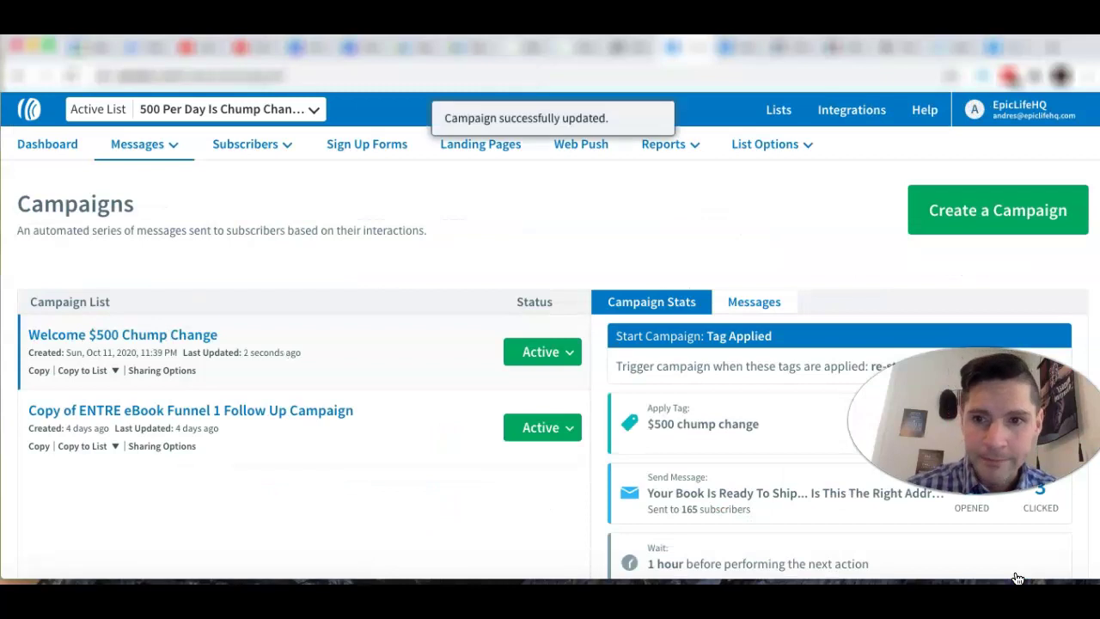
{"action": "left_click", "coordinate": [939, 527]}
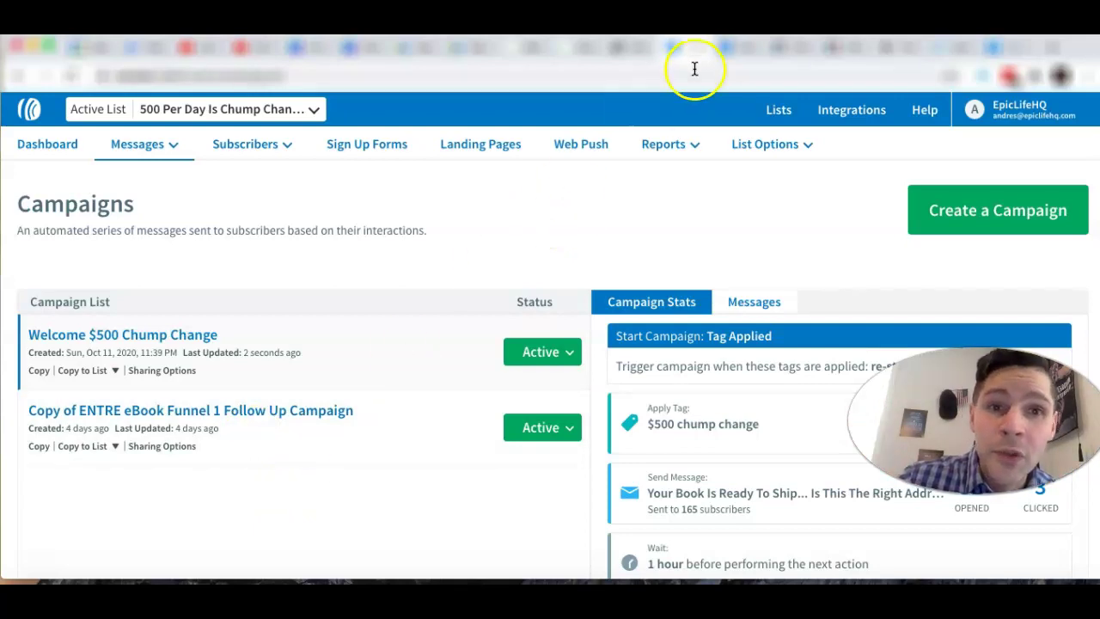
Read the Knowledge Base article on adding existing subscribers to a campaign, including its introduction and Replace Trigger instructions
{"action": "left_click", "coordinate": [748, 49]}
{"action": "scroll", "coordinate": [747, 320], "scroll_direction": "up", "scroll_amount": 15}
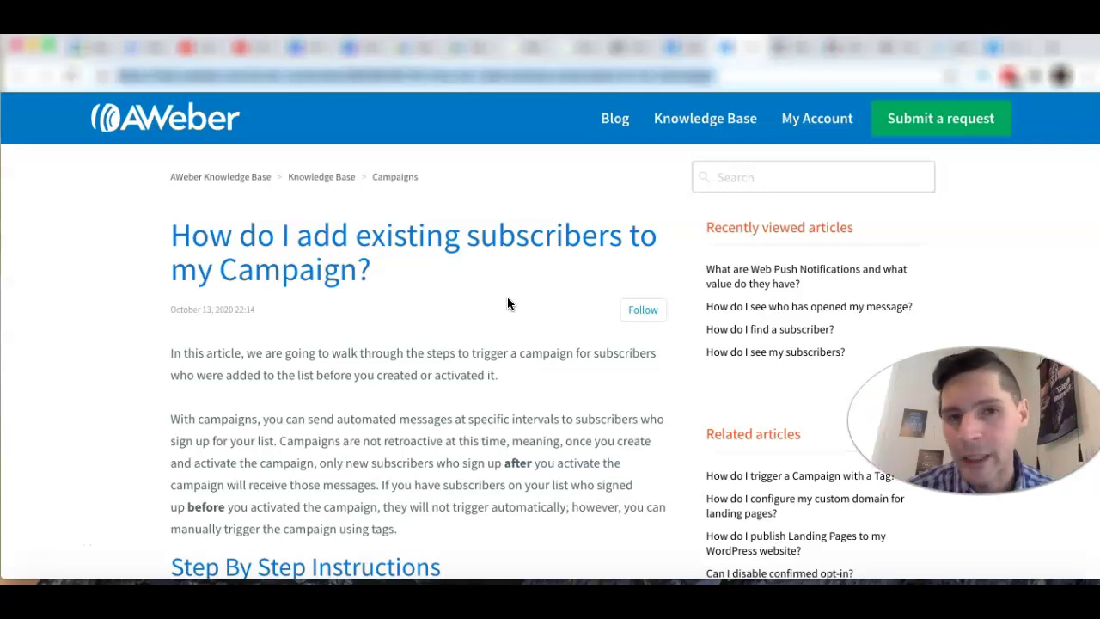
{"action": "scroll", "coordinate": [524, 357], "scroll_direction": "down", "scroll_amount": 10}
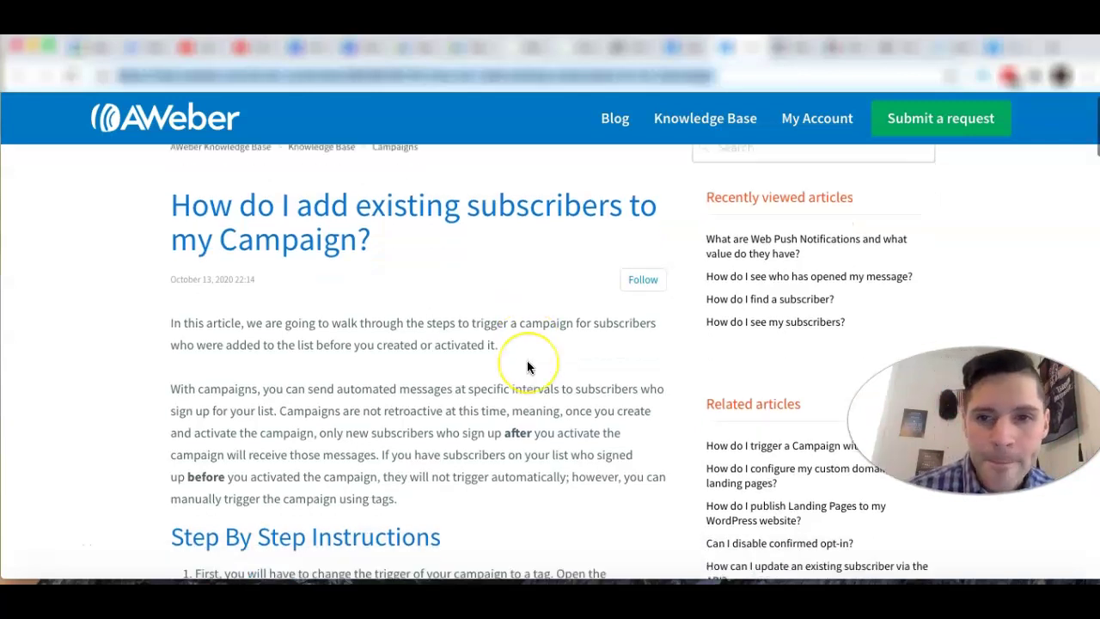
{"action": "scroll", "coordinate": [662, 327], "scroll_direction": "up", "scroll_amount": 10}
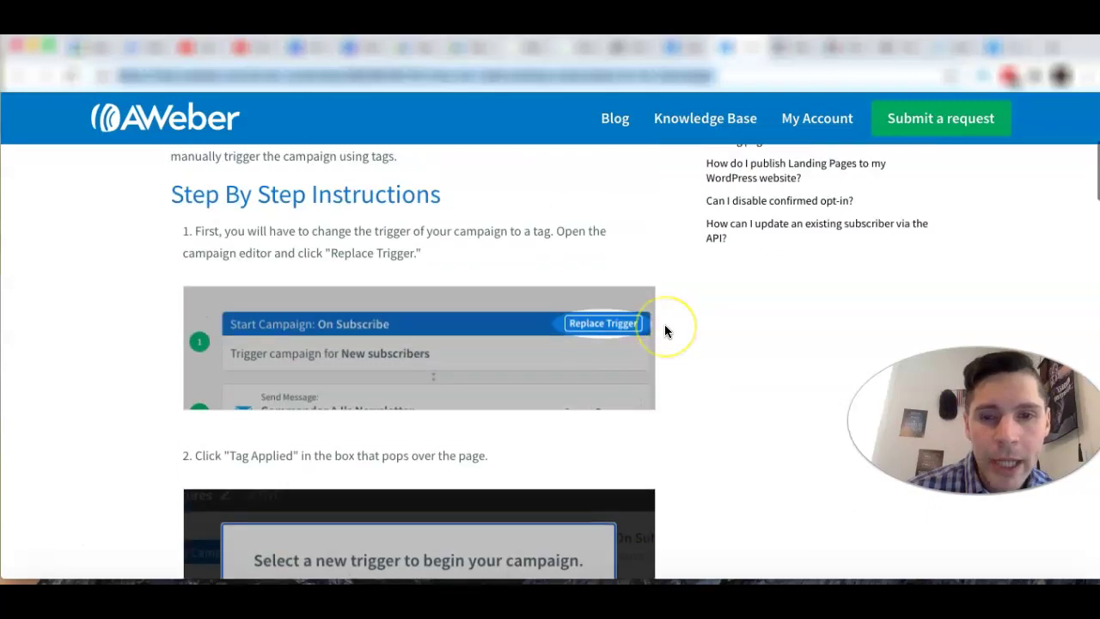
{"action": "scroll", "coordinate": [480, 307], "scroll_direction": "down", "scroll_amount": 6}
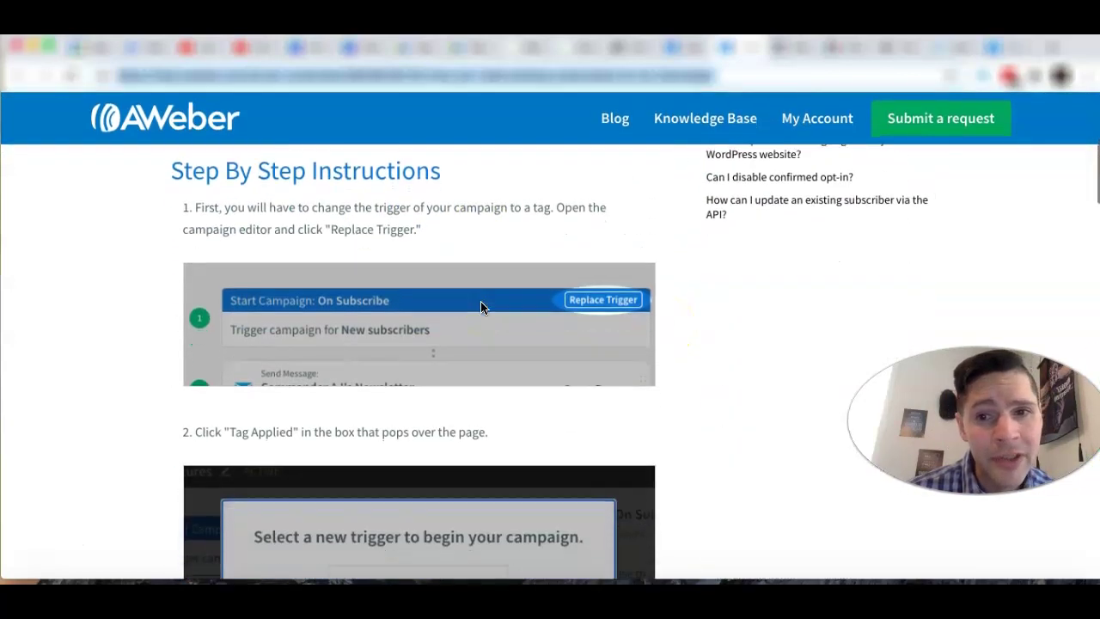
{"action": "left_click", "coordinate": [620, 307]}
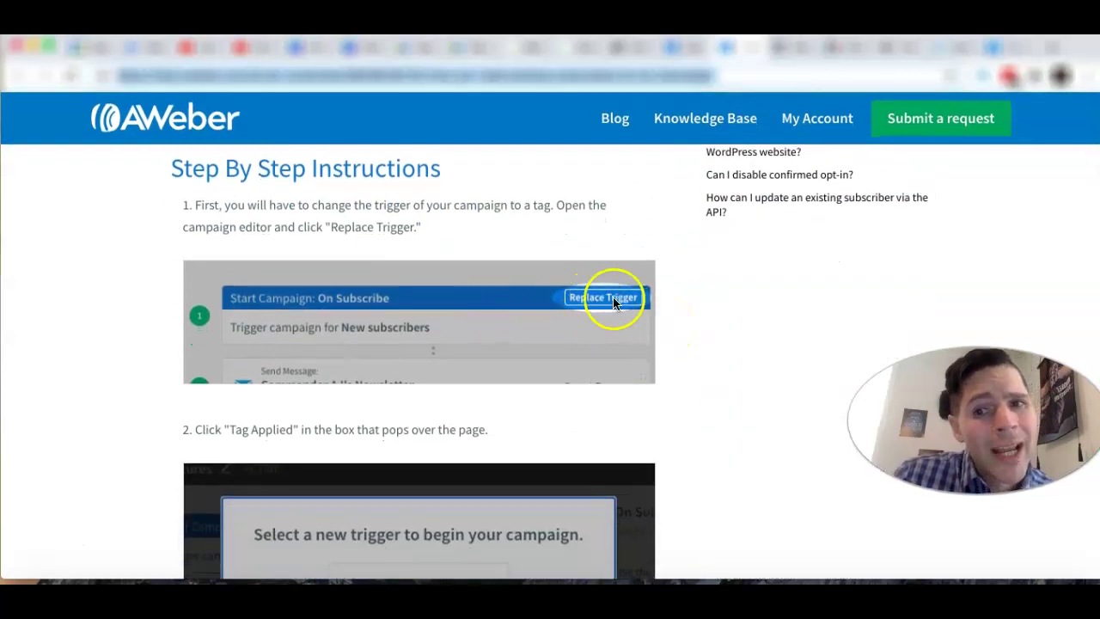
{"action": "scroll", "coordinate": [605, 320], "scroll_direction": "up", "scroll_amount": 4}
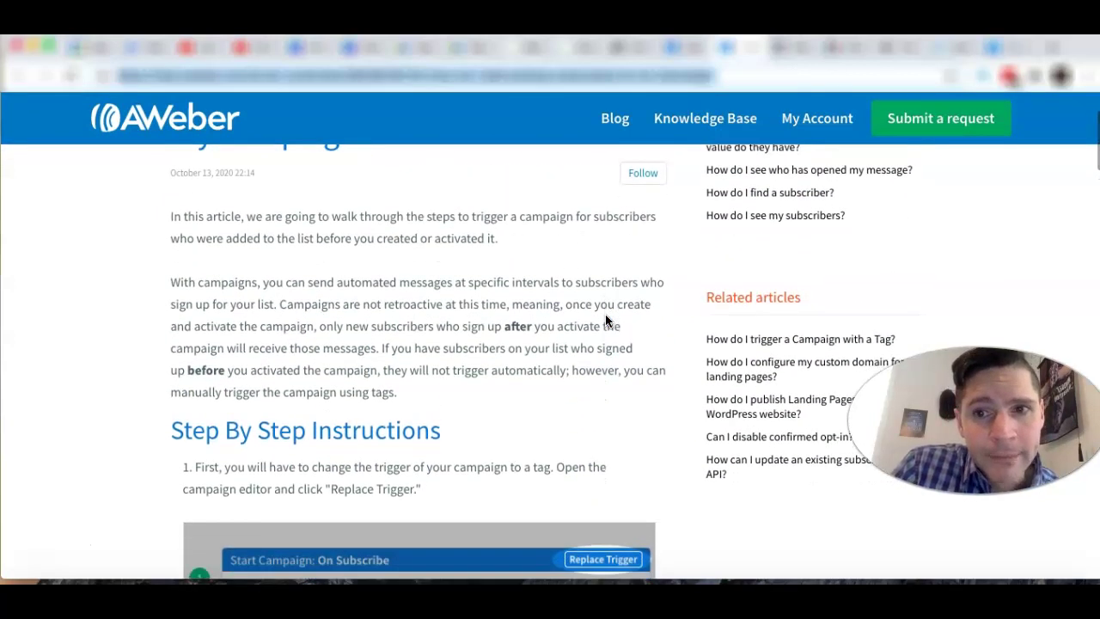
{"action": "scroll", "coordinate": [605, 316], "scroll_direction": "down", "scroll_amount": 1}
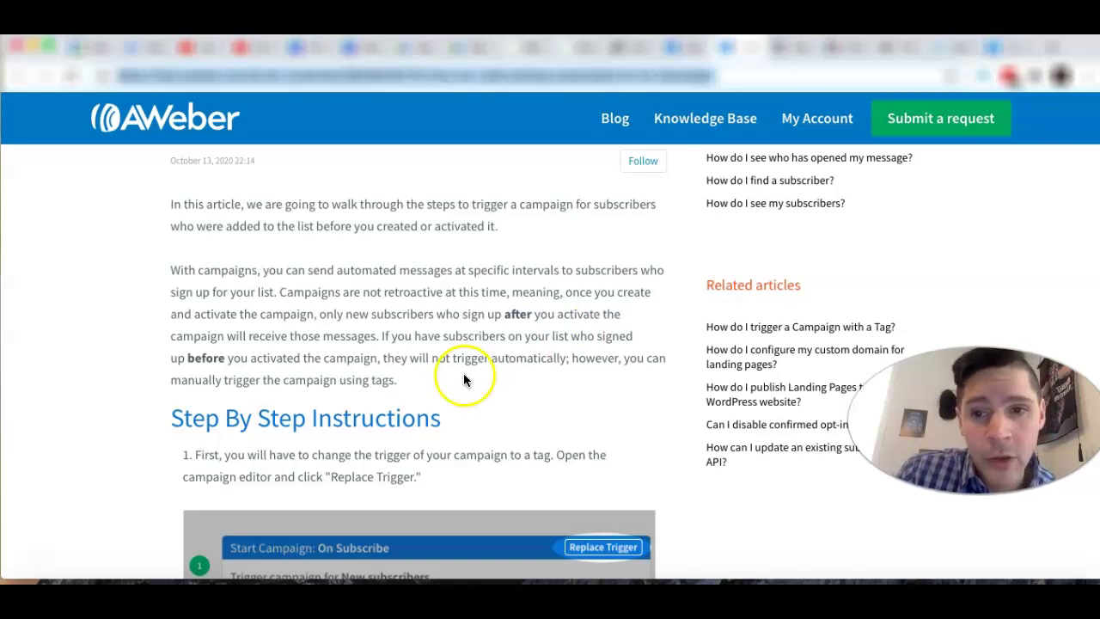
{"action": "scroll", "coordinate": [527, 361], "scroll_direction": "down", "scroll_amount": 3}
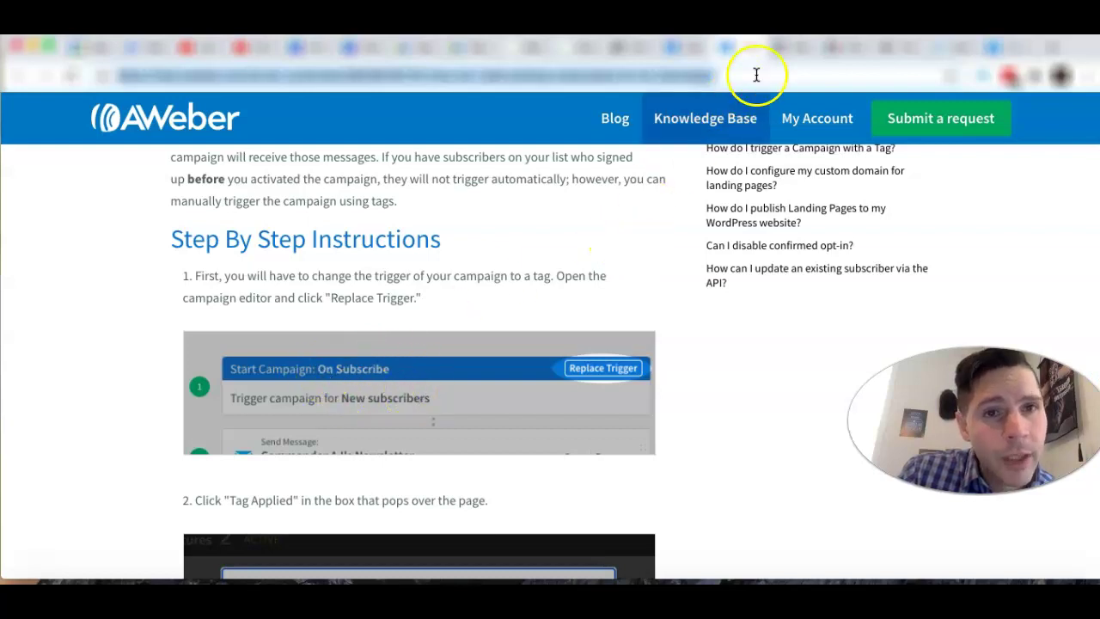
Return to the campaigns overview and open the Welcome $500 Chump Change campaign in the editor
{"action": "left_click", "coordinate": [686, 48]}
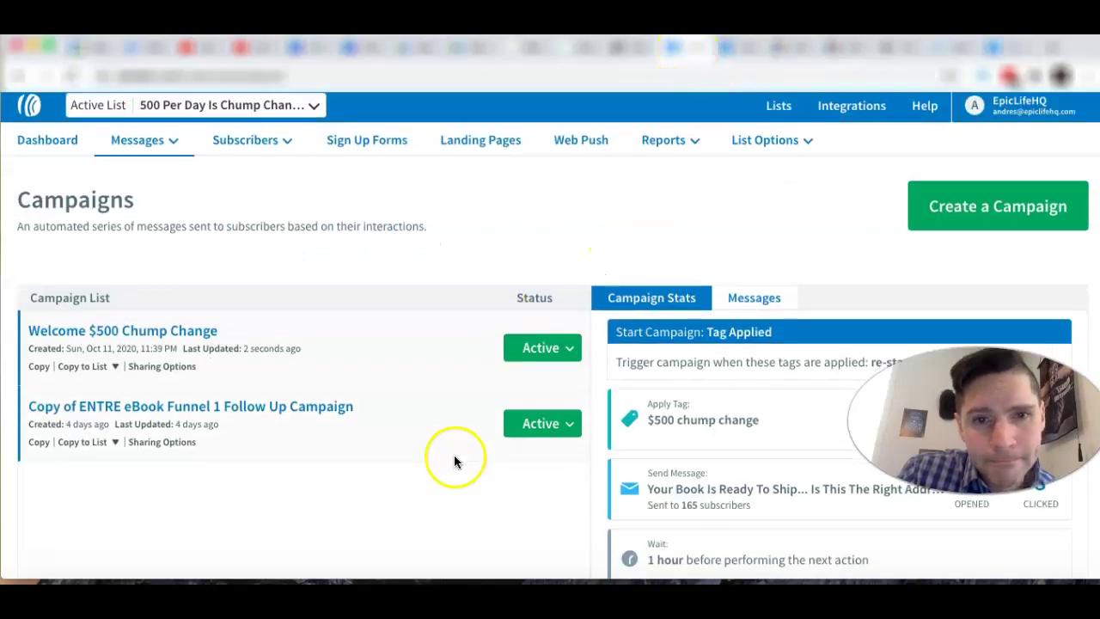
{"action": "scroll", "coordinate": [464, 438], "scroll_direction": "down", "scroll_amount": 1}
{"action": "scroll", "coordinate": [429, 446], "scroll_direction": "down", "scroll_amount": 2}
{"action": "scroll", "coordinate": [429, 447], "scroll_direction": "down", "scroll_amount": 1}
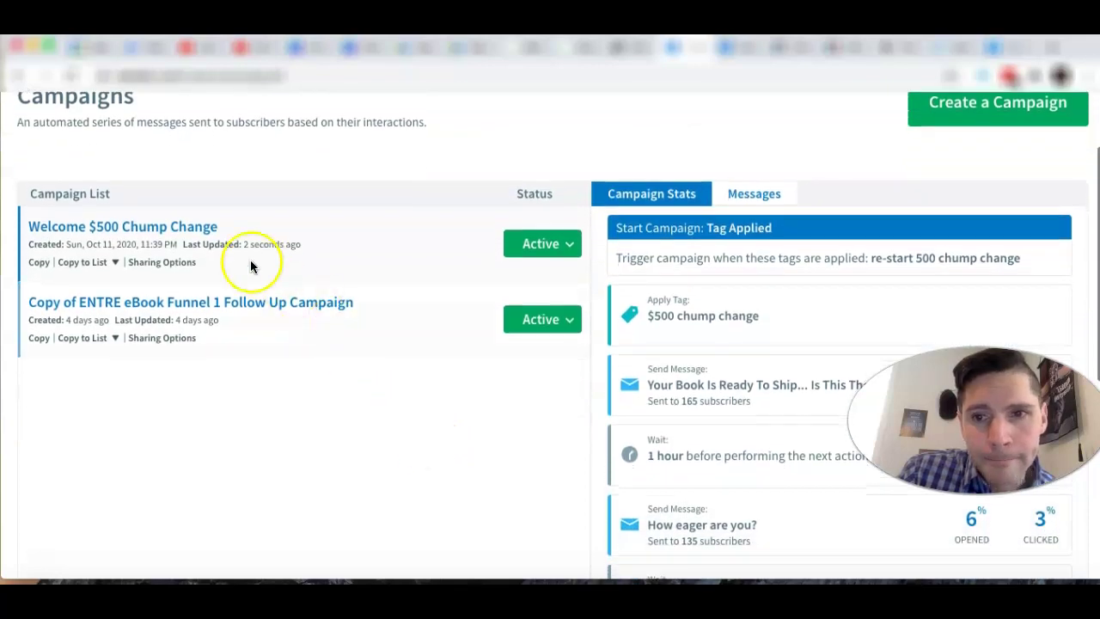
{"action": "left_click", "coordinate": [161, 229]}
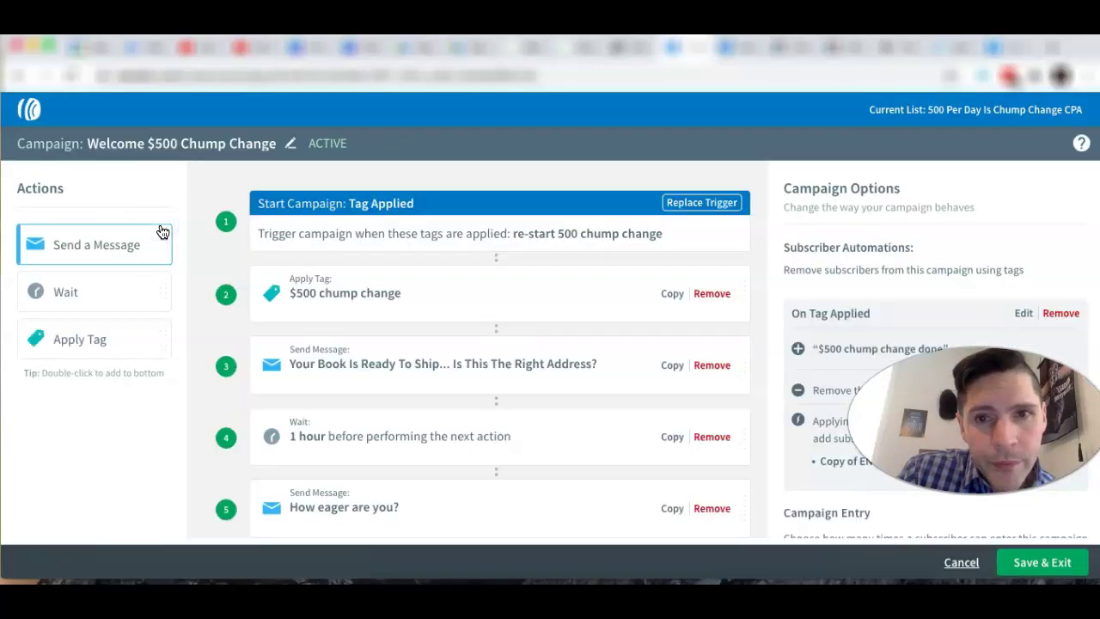
View the replacement trigger option for Welcome $500 Chump Change and inspect its start tag, keeping the Tag Applied trigger
{"action": "left_click", "coordinate": [694, 212]}
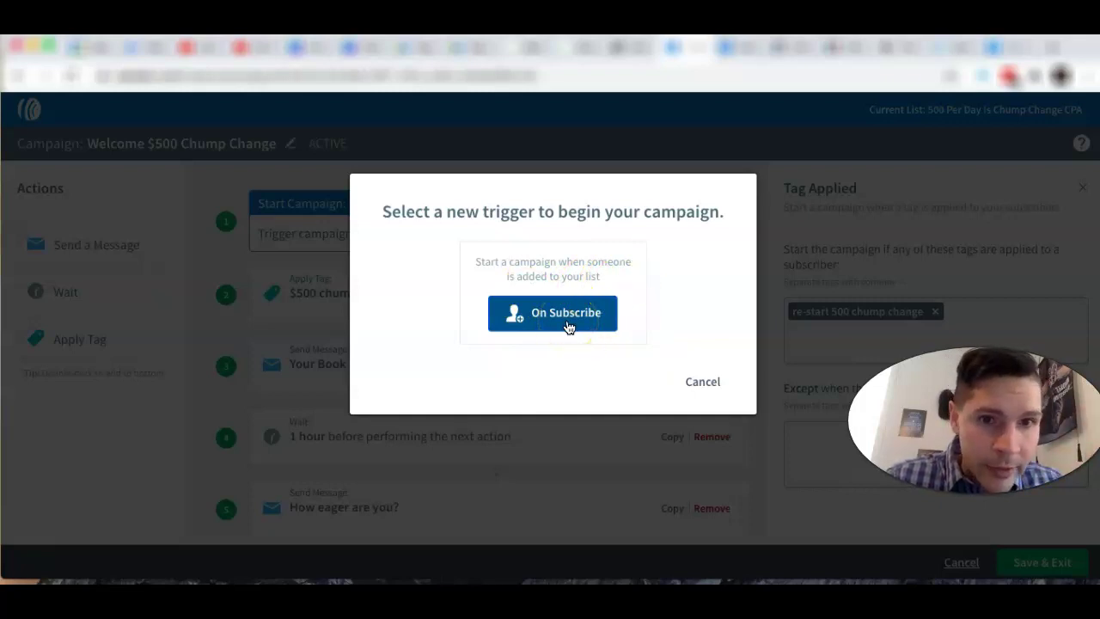
{"action": "left_click", "coordinate": [704, 381]}
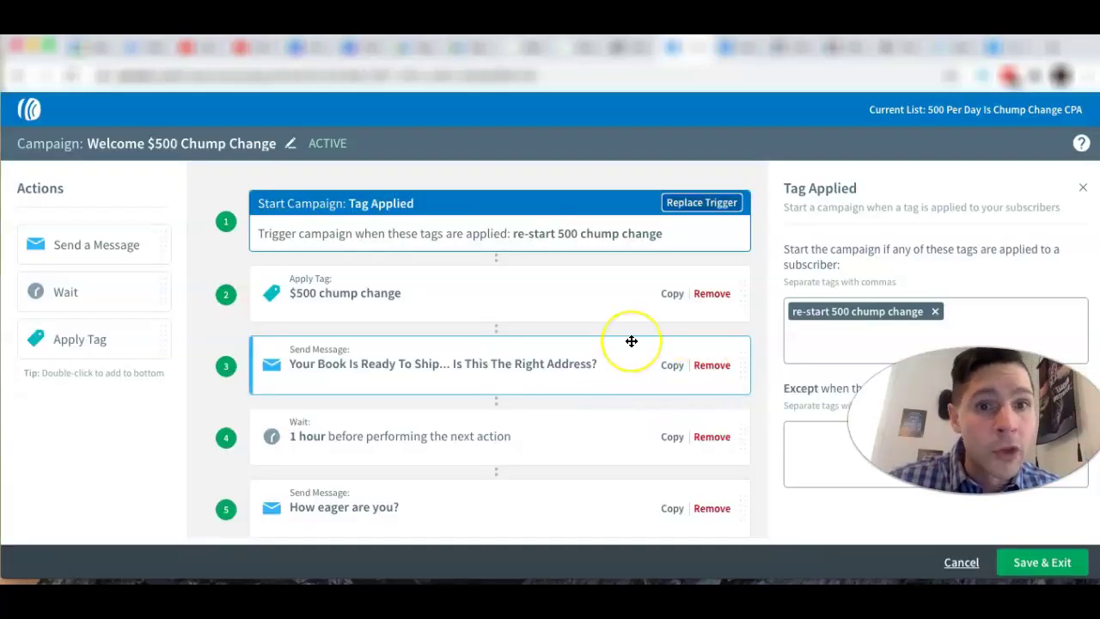
{"action": "left_click", "coordinate": [545, 234]}
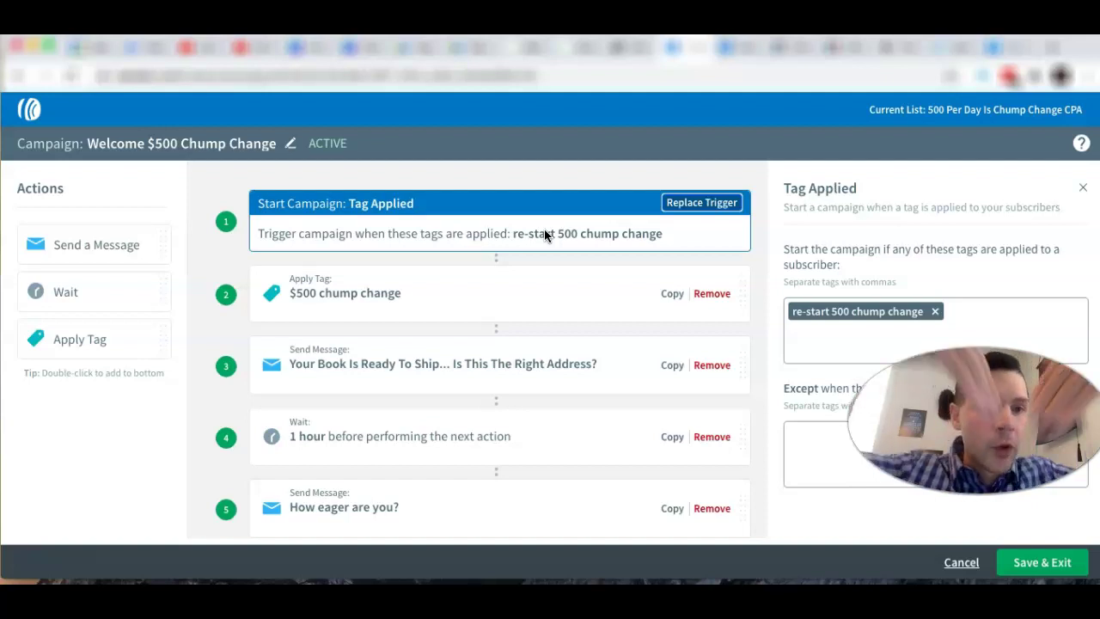
{"action": "left_click", "coordinate": [700, 208]}
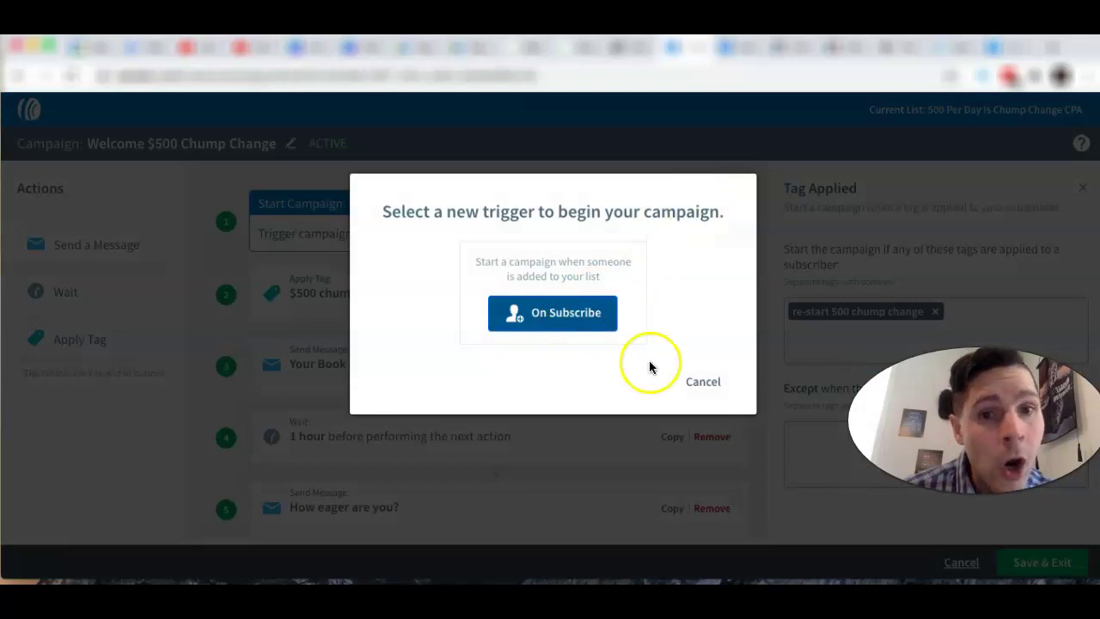
{"action": "left_click", "coordinate": [703, 381]}
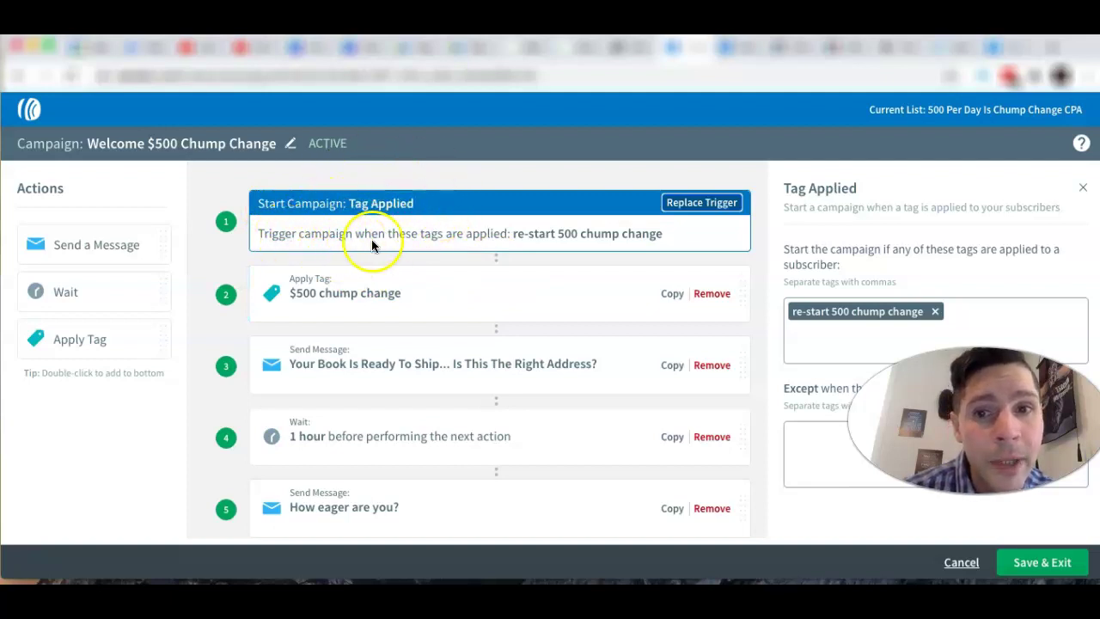
Compare the article's Replace Trigger instruction with the campaign's own replacement trigger option, leaving the trigger as it is
{"action": "left_click", "coordinate": [742, 48]}
{"action": "scroll", "coordinate": [664, 280], "scroll_direction": "down", "scroll_amount": 1}
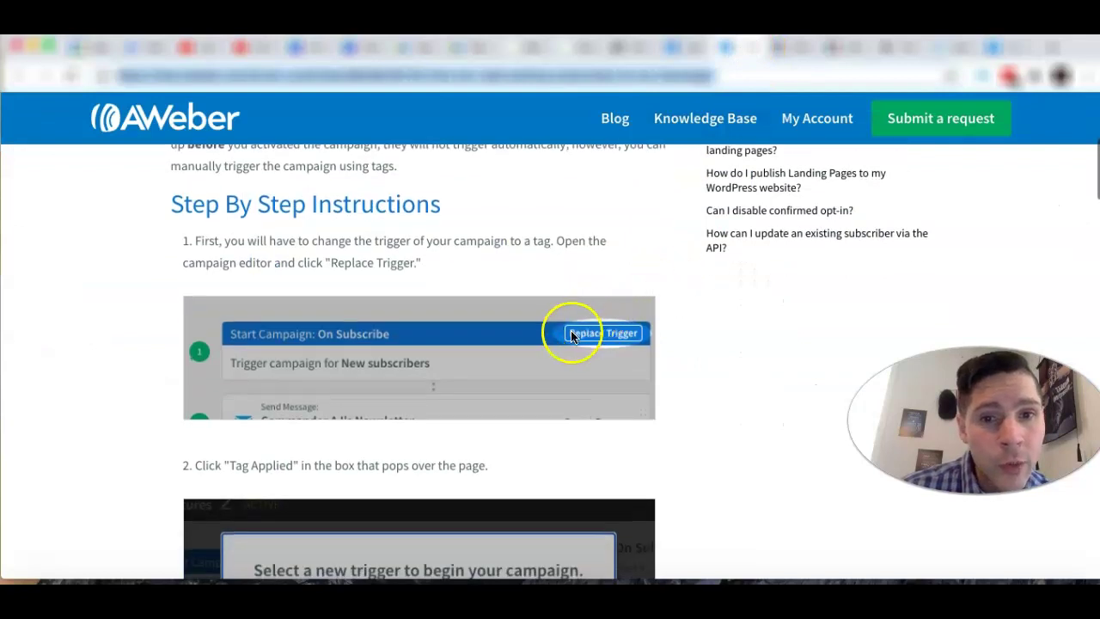
{"action": "left_click", "coordinate": [683, 55]}
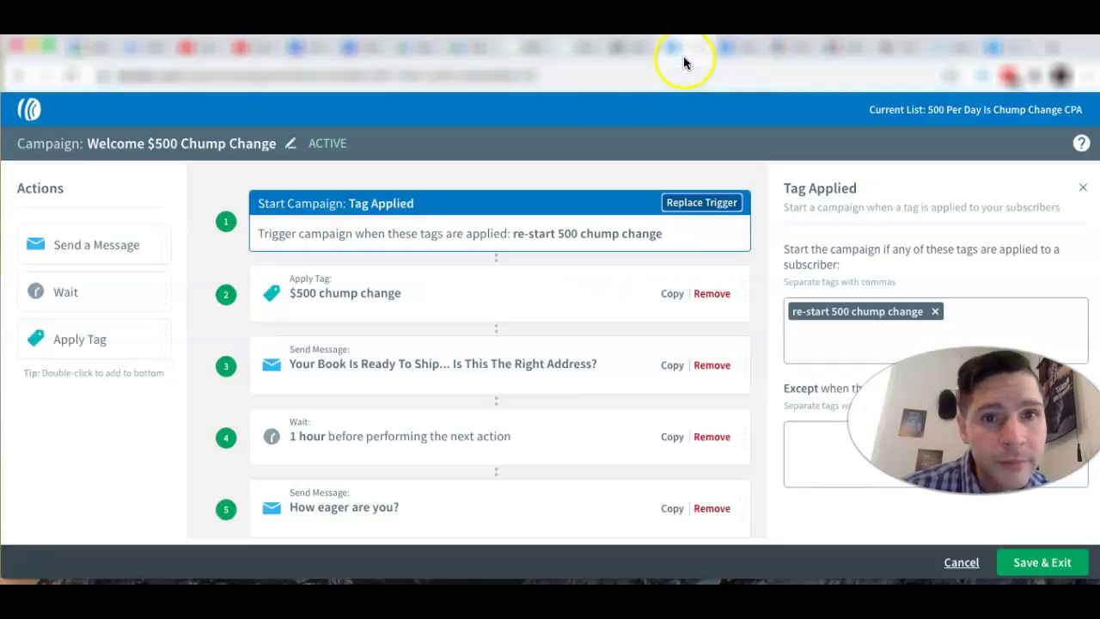
{"action": "left_click", "coordinate": [696, 206]}
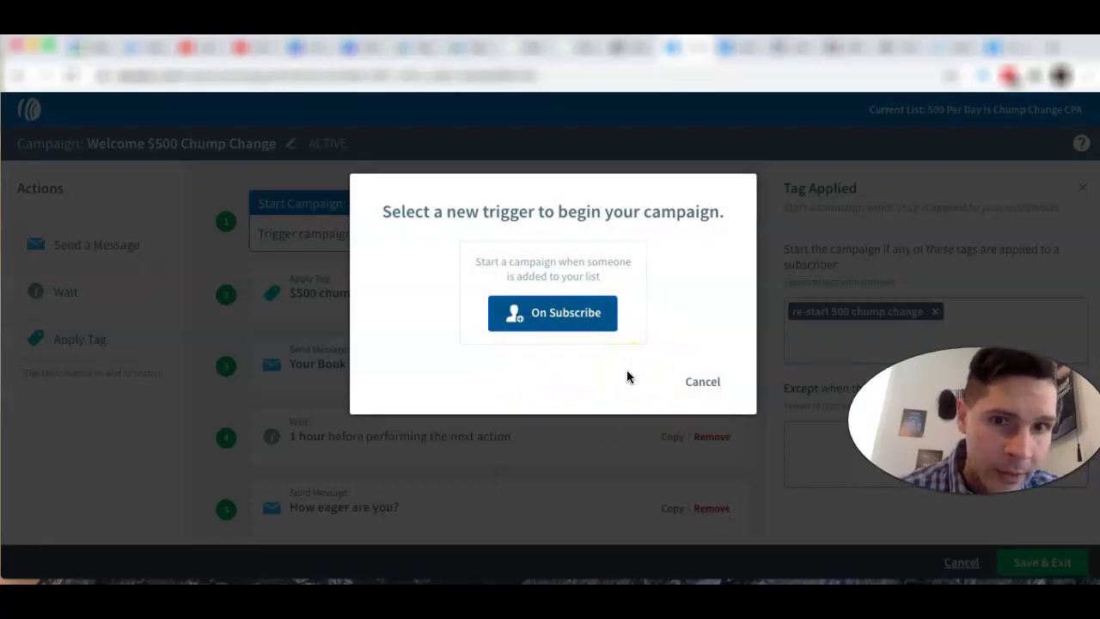
{"action": "left_click", "coordinate": [698, 381]}
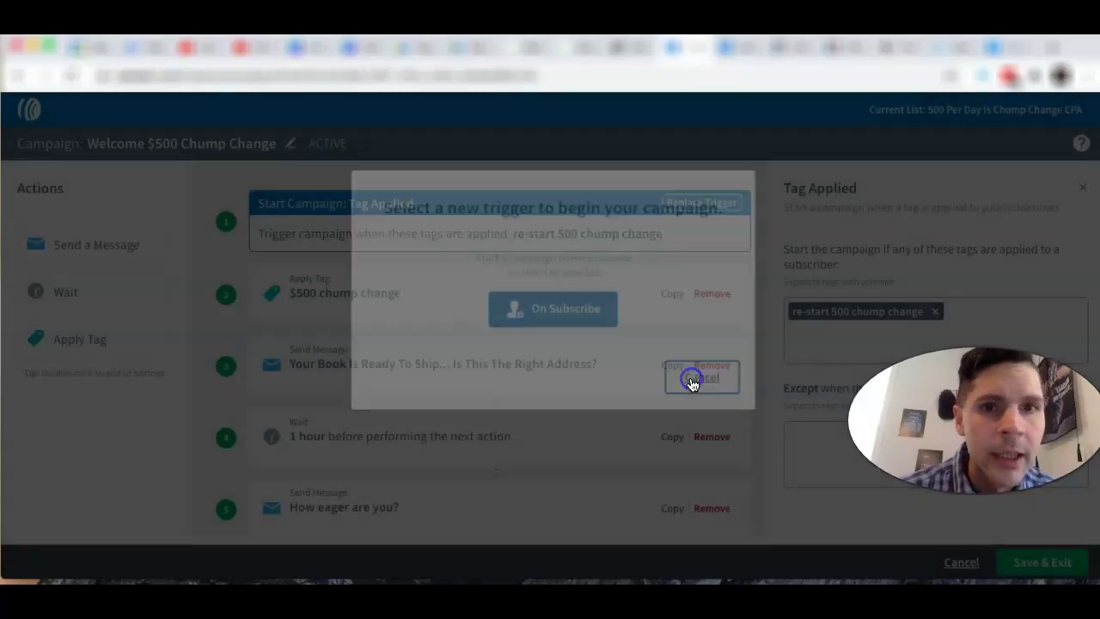
Read the article's steps on choosing and entering a Tag Applied trigger and compare them with the Welcome $500 Chump Change campaign's trigger
{"action": "left_click", "coordinate": [731, 47]}
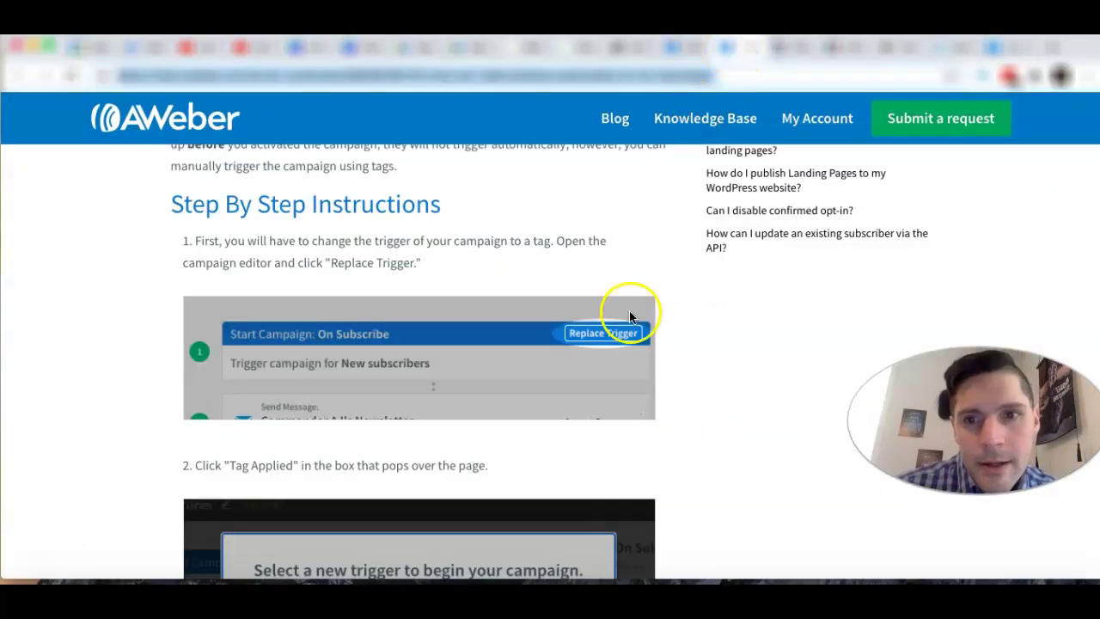
{"action": "scroll", "coordinate": [631, 310], "scroll_direction": "down", "scroll_amount": 5}
{"action": "scroll", "coordinate": [767, 391], "scroll_direction": "down", "scroll_amount": 5}
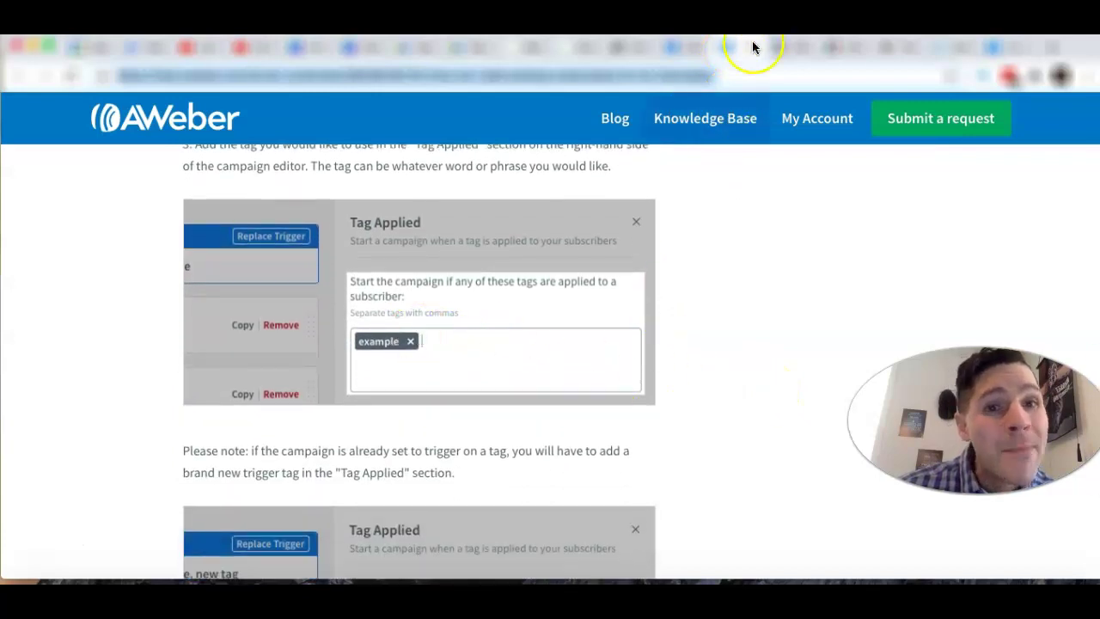
{"action": "left_click", "coordinate": [677, 51]}
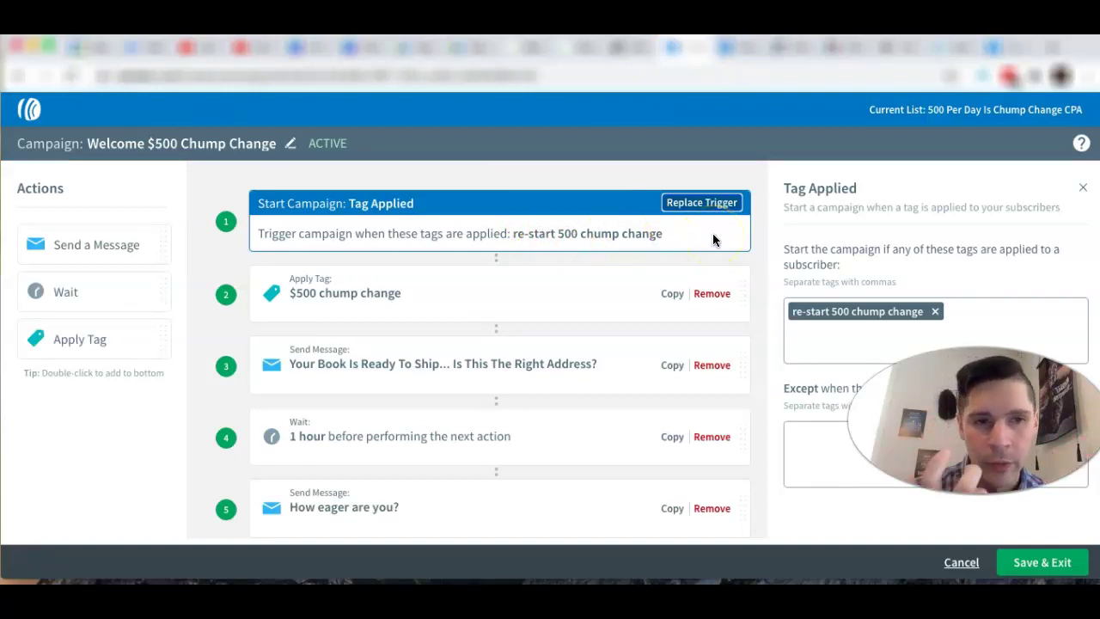
Read the article's note on adding a brand new trigger tag, along with its surrounding instructions from choosing Tag Applied to opening the subscriber data
{"action": "left_click", "coordinate": [730, 55]}
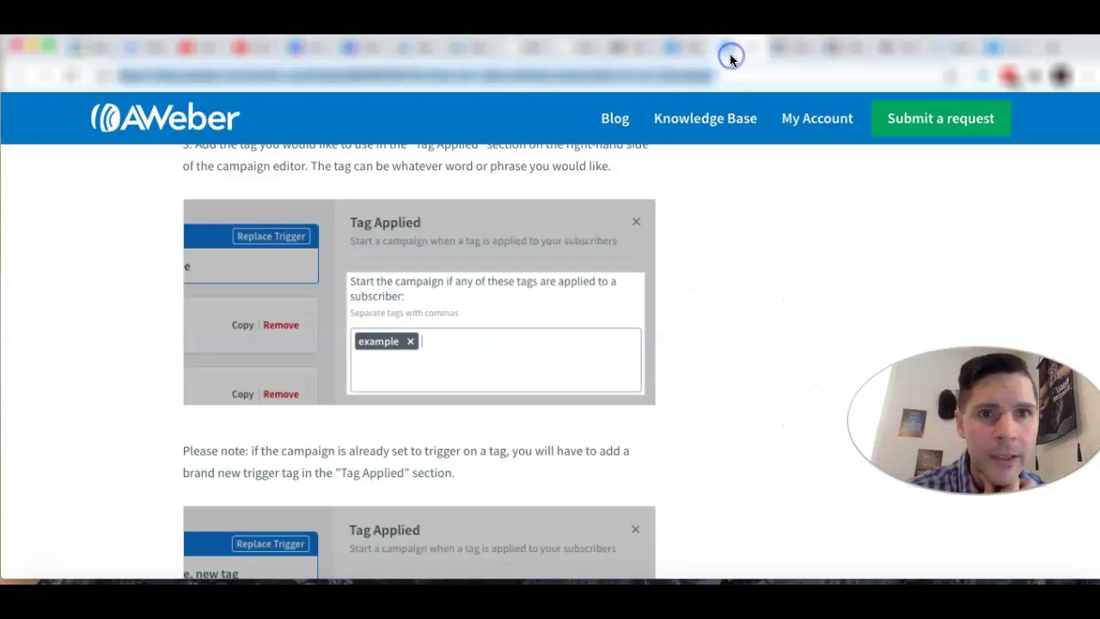
{"action": "scroll", "coordinate": [743, 275], "scroll_direction": "down", "scroll_amount": 3}
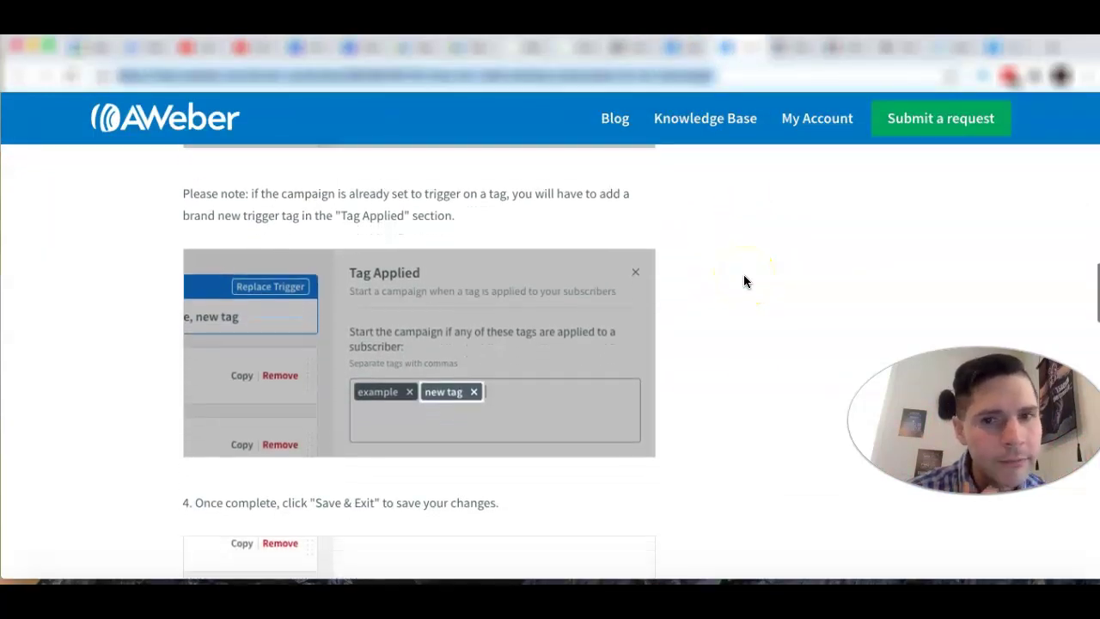
{"action": "scroll", "coordinate": [744, 280], "scroll_direction": "down", "scroll_amount": 5}
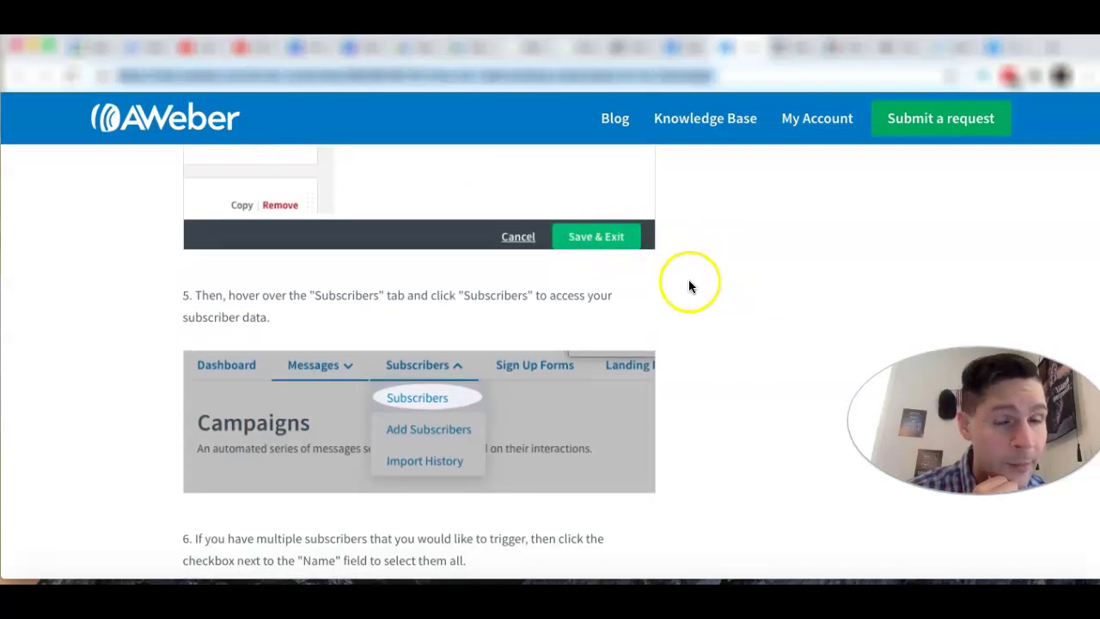
{"action": "scroll", "coordinate": [688, 280], "scroll_direction": "up", "scroll_amount": 2}
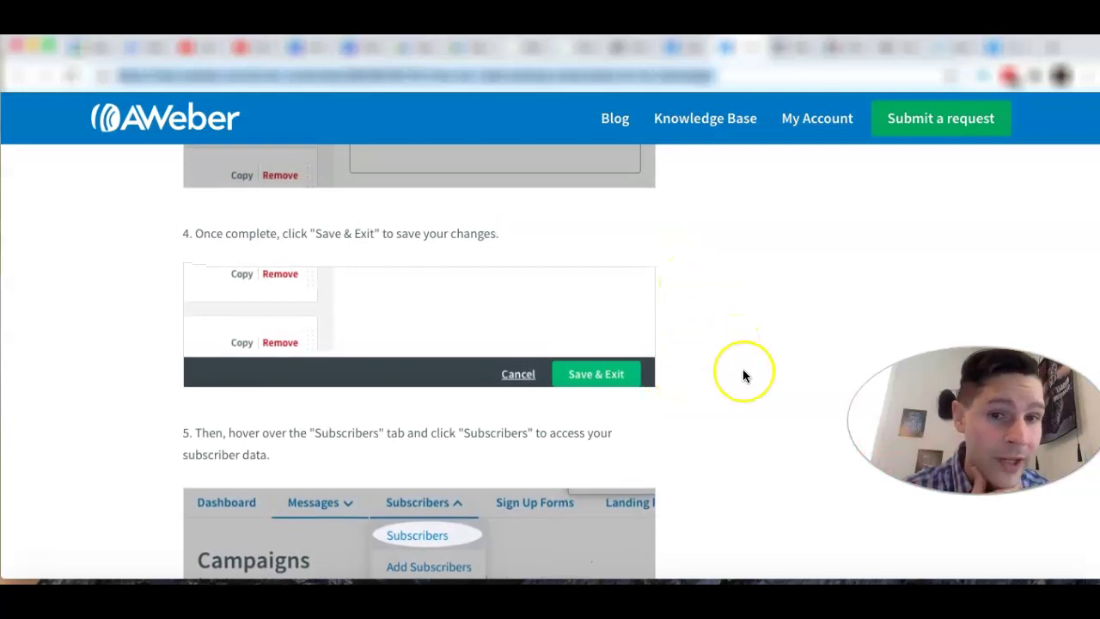
{"action": "scroll", "coordinate": [743, 369], "scroll_direction": "down", "scroll_amount": 1}
{"action": "scroll", "coordinate": [743, 368], "scroll_direction": "up", "scroll_amount": 2}
{"action": "scroll", "coordinate": [744, 374], "scroll_direction": "up", "scroll_amount": 10}
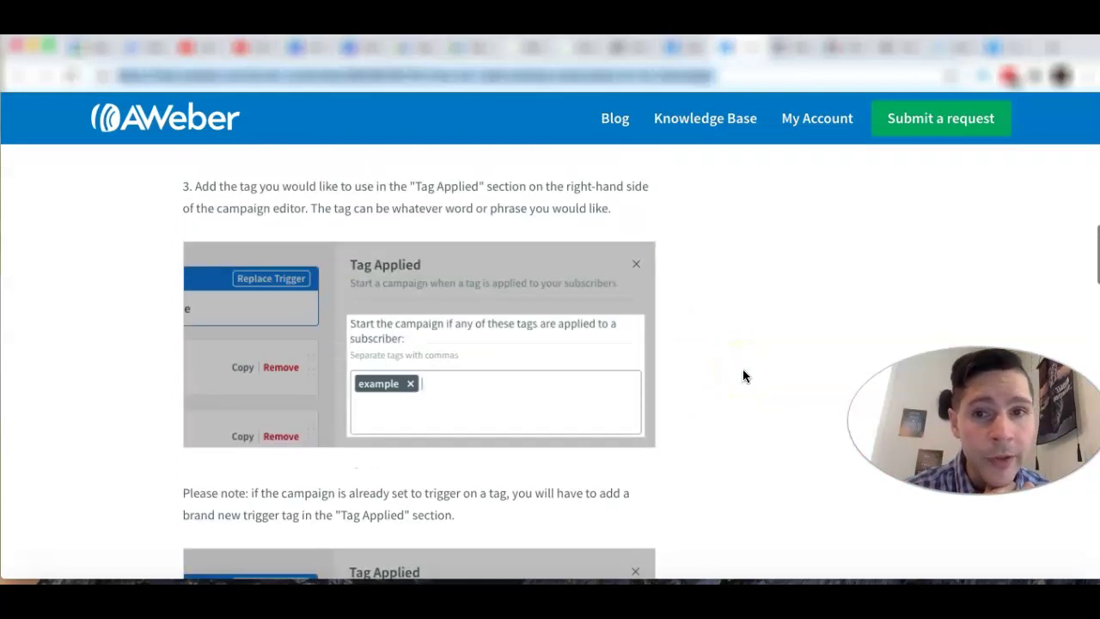
{"action": "scroll", "coordinate": [744, 376], "scroll_direction": "up", "scroll_amount": 1}
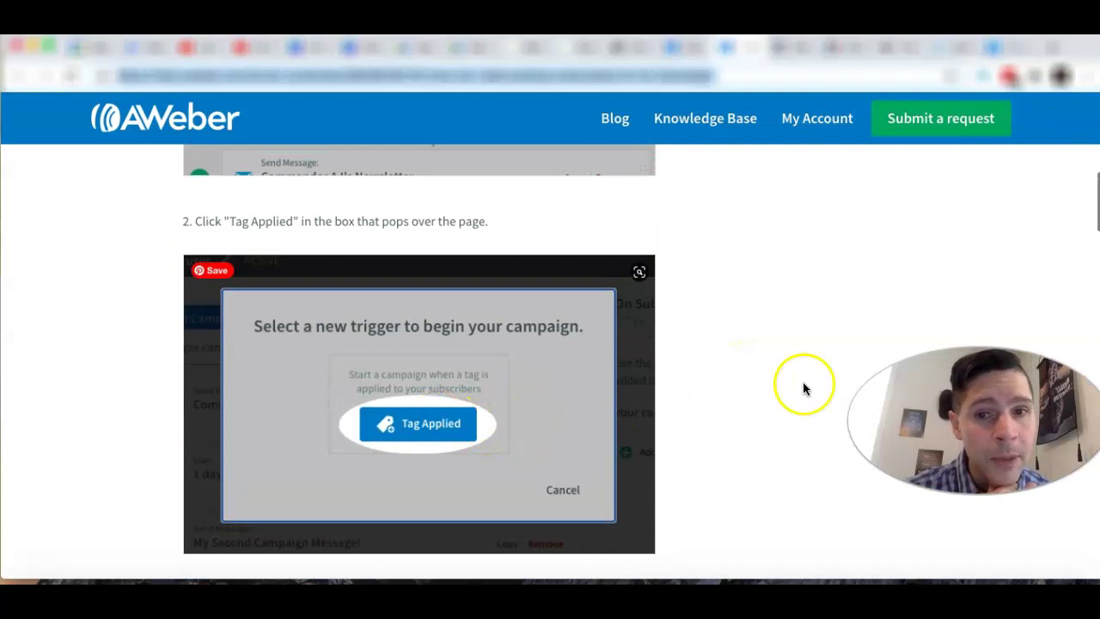
{"action": "scroll", "coordinate": [746, 415], "scroll_direction": "down", "scroll_amount": 1}
{"action": "scroll", "coordinate": [747, 415], "scroll_direction": "down", "scroll_amount": 5}
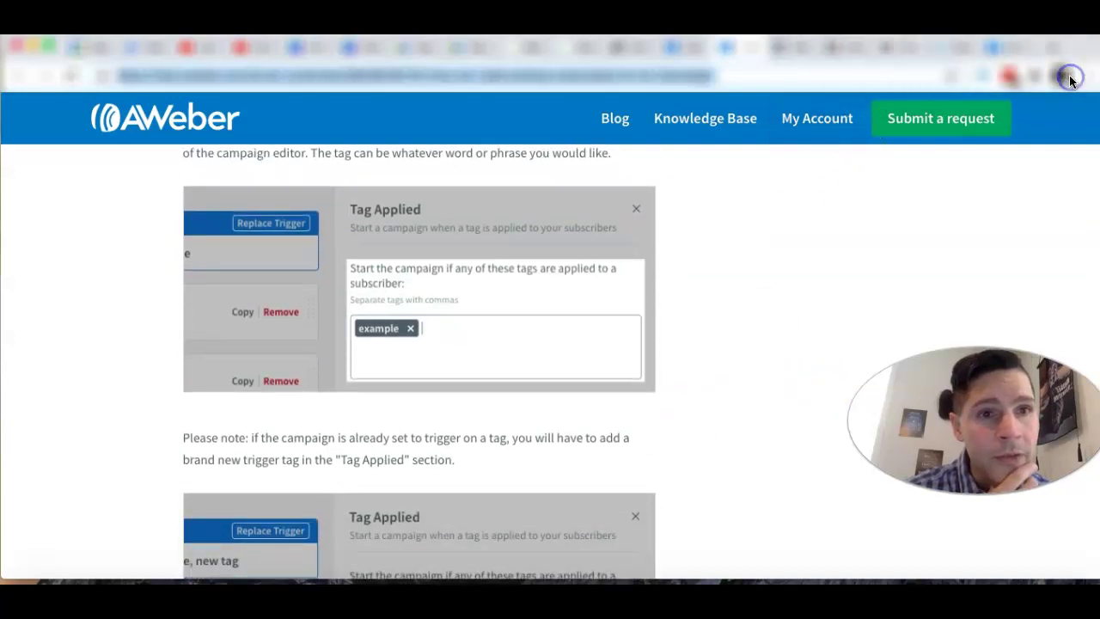
{"action": "scroll", "coordinate": [760, 386], "scroll_direction": "down", "scroll_amount": 3}
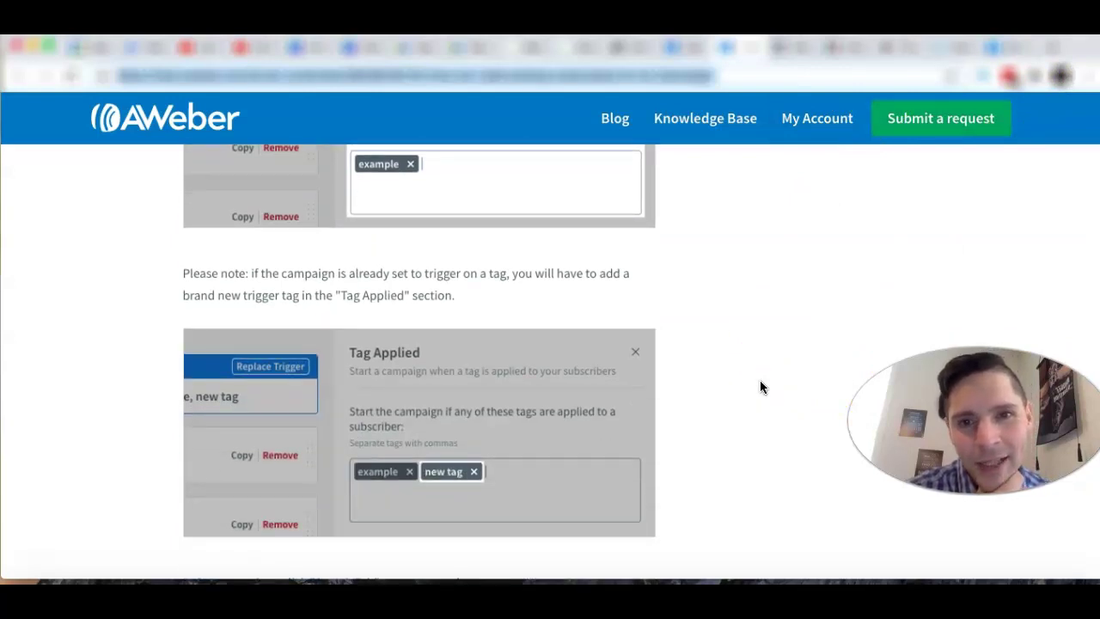
Review the article's instructions from adding the trigger tag through saving the campaign and selecting multiple subscribers
{"action": "scroll", "coordinate": [759, 387], "scroll_direction": "up", "scroll_amount": 2}
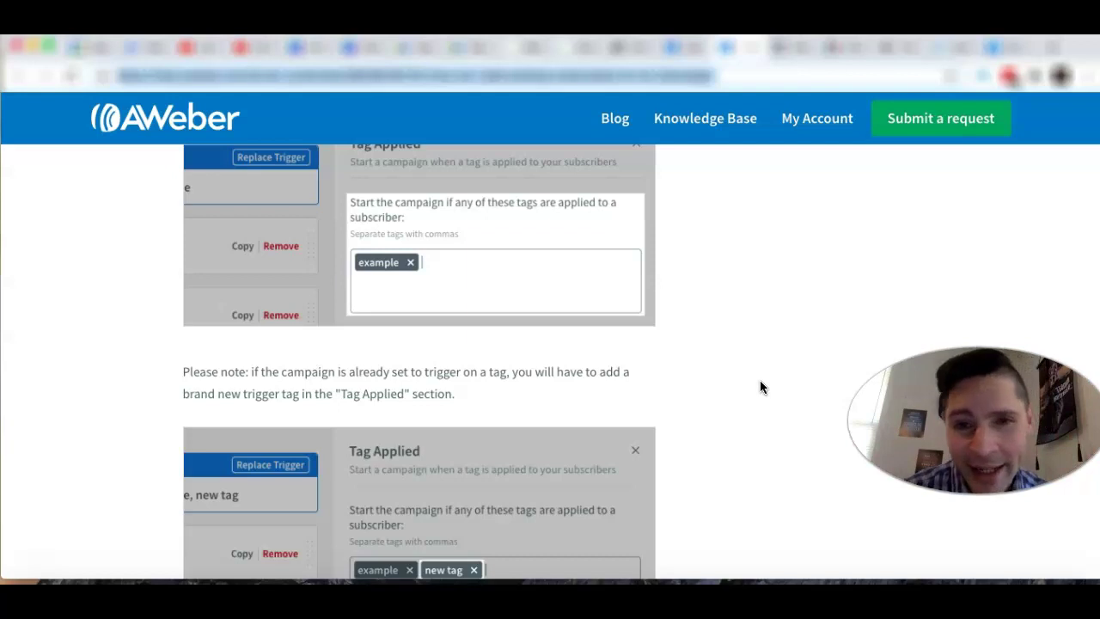
{"action": "scroll", "coordinate": [759, 380], "scroll_direction": "up", "scroll_amount": 1}
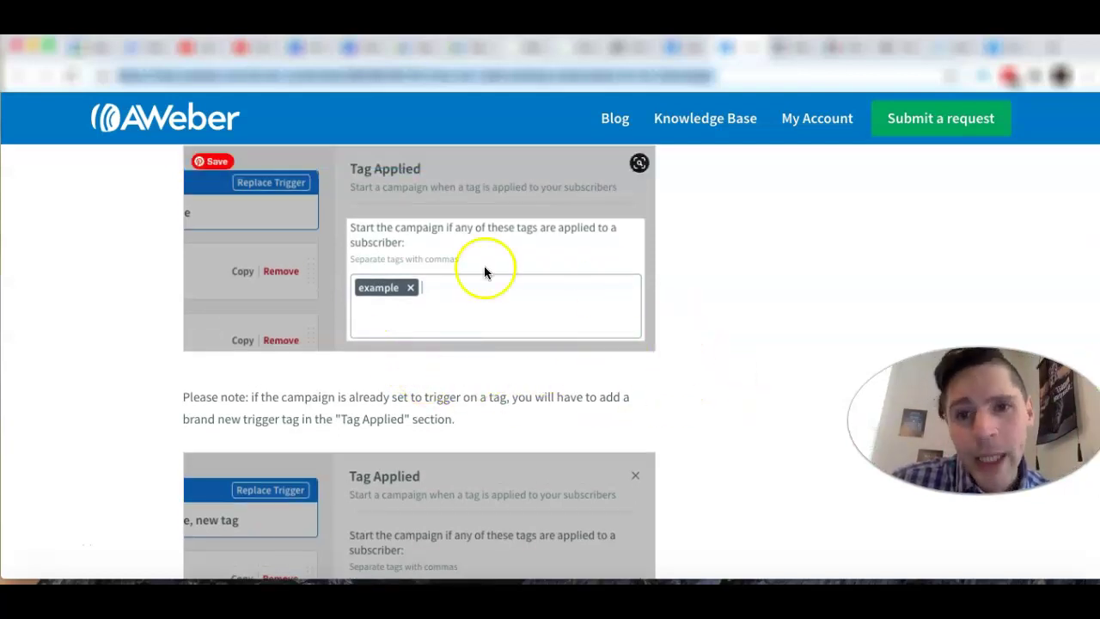
{"action": "scroll", "coordinate": [701, 277], "scroll_direction": "up", "scroll_amount": 3}
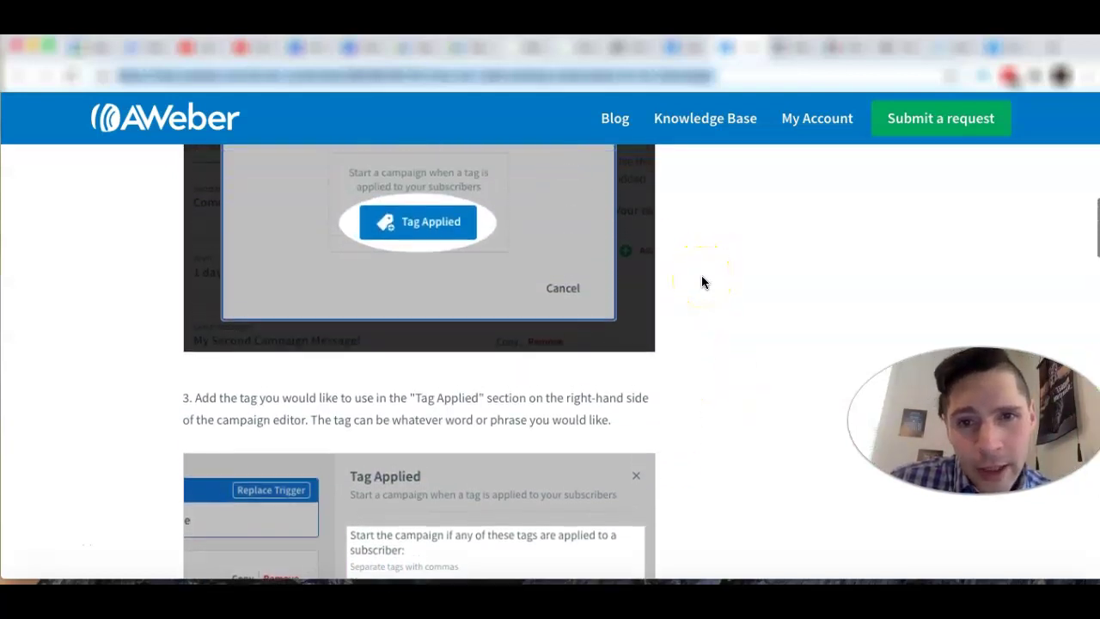
{"action": "scroll", "coordinate": [724, 295], "scroll_direction": "down", "scroll_amount": 3}
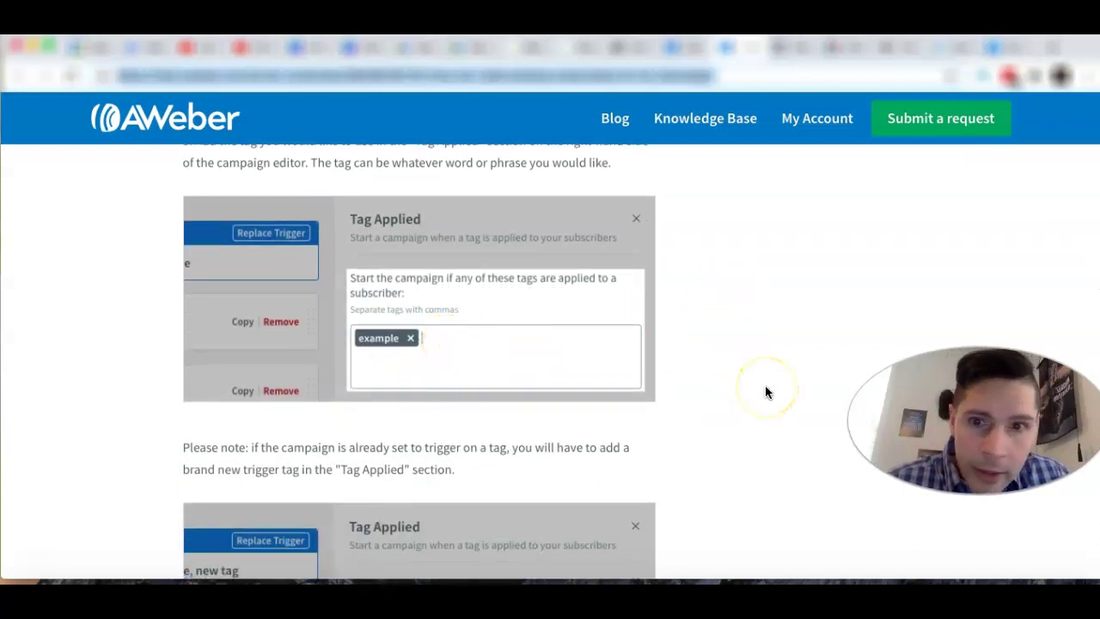
{"action": "scroll", "coordinate": [766, 392], "scroll_direction": "down", "scroll_amount": 3}
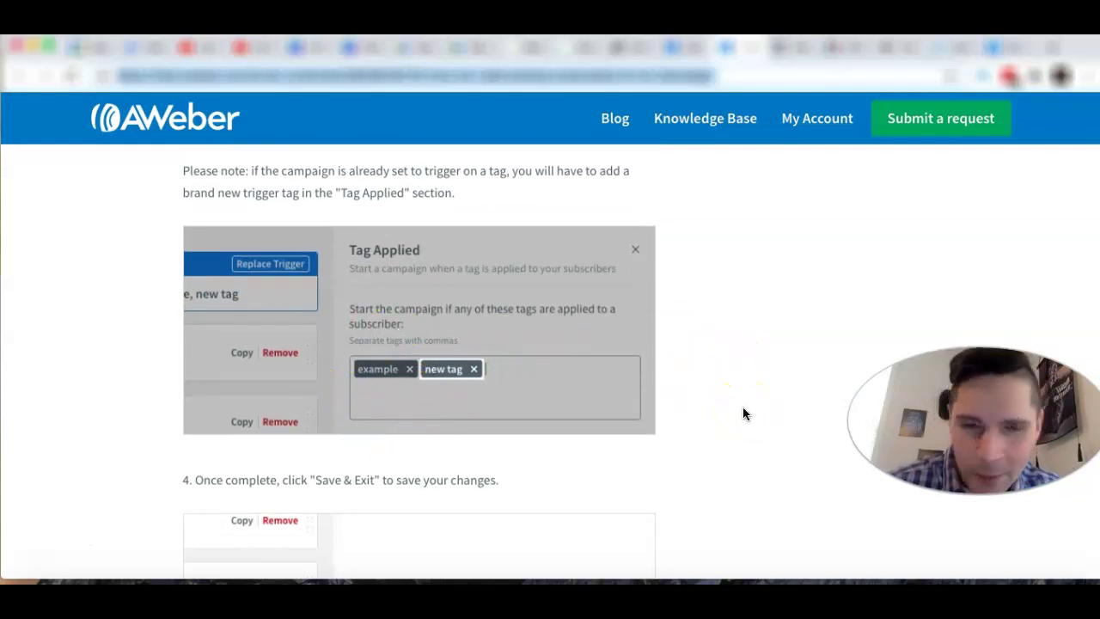
{"action": "scroll", "coordinate": [743, 414], "scroll_direction": "down", "scroll_amount": 5}
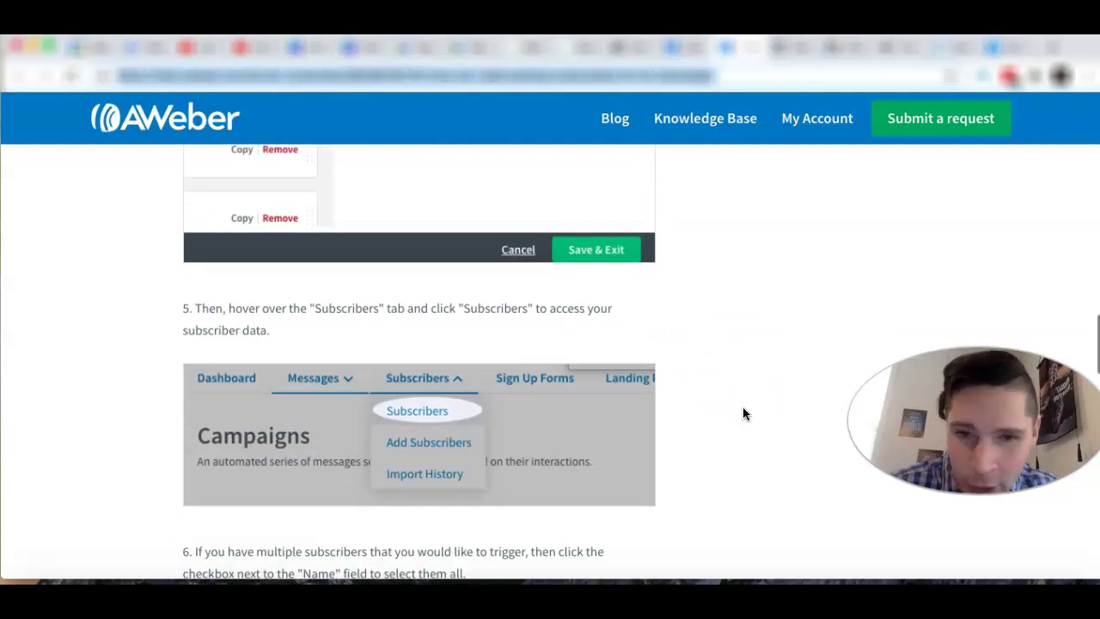
{"action": "scroll", "coordinate": [742, 405], "scroll_direction": "down", "scroll_amount": 3}
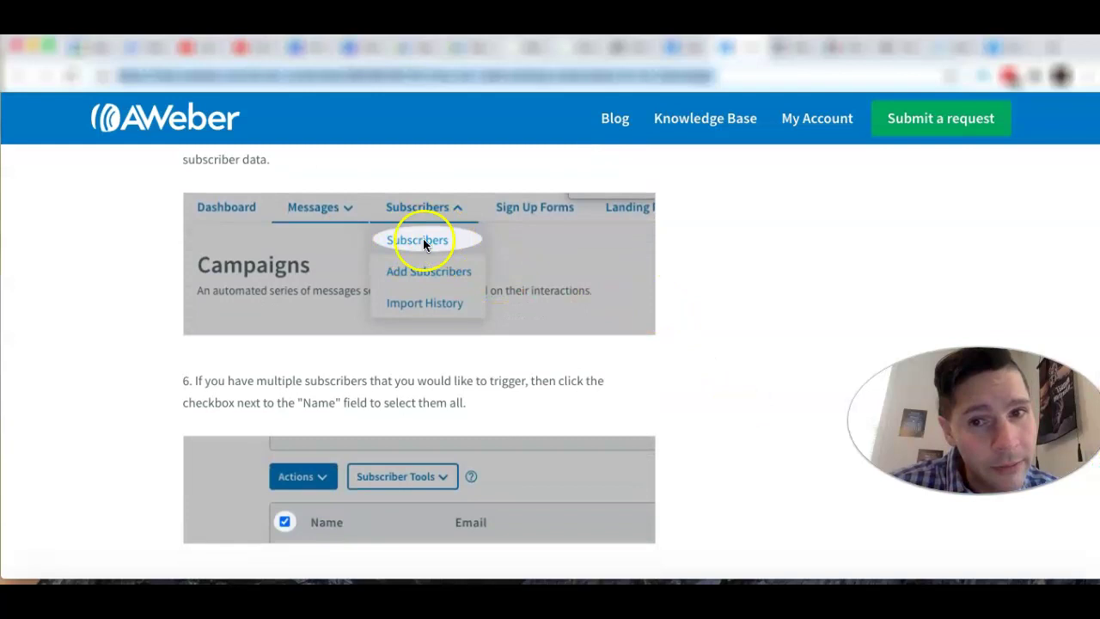
Save and exit the Welcome $500 Chump Change campaign, and open the subscriber list of the same active list
{"action": "left_click", "coordinate": [671, 47]}
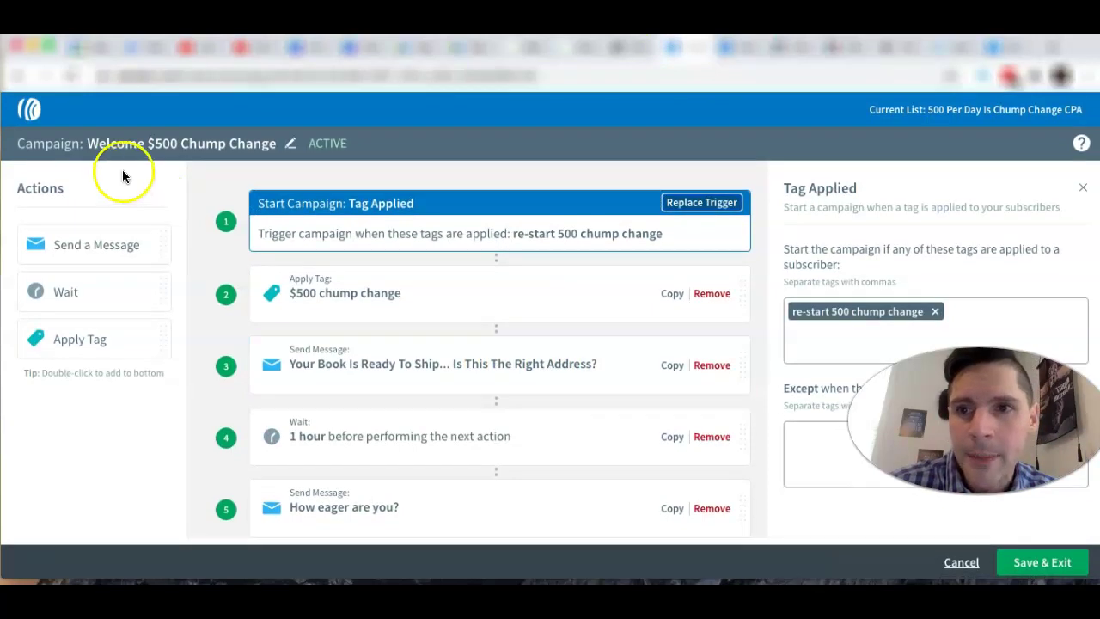
{"action": "left_click", "coordinate": [1031, 564]}
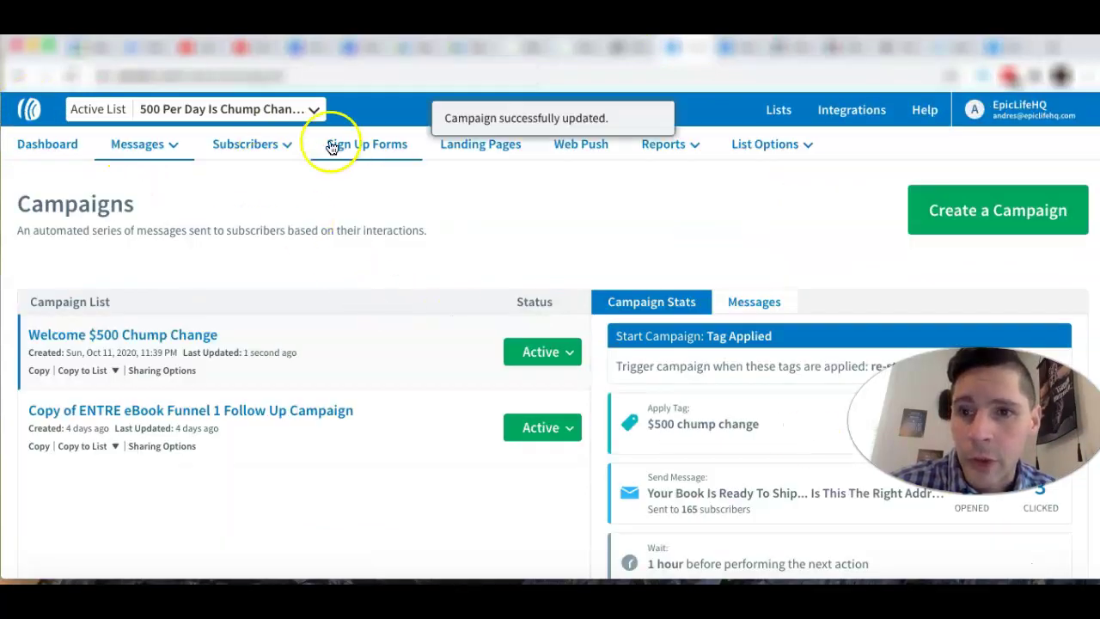
{"action": "left_click", "coordinate": [245, 145]}
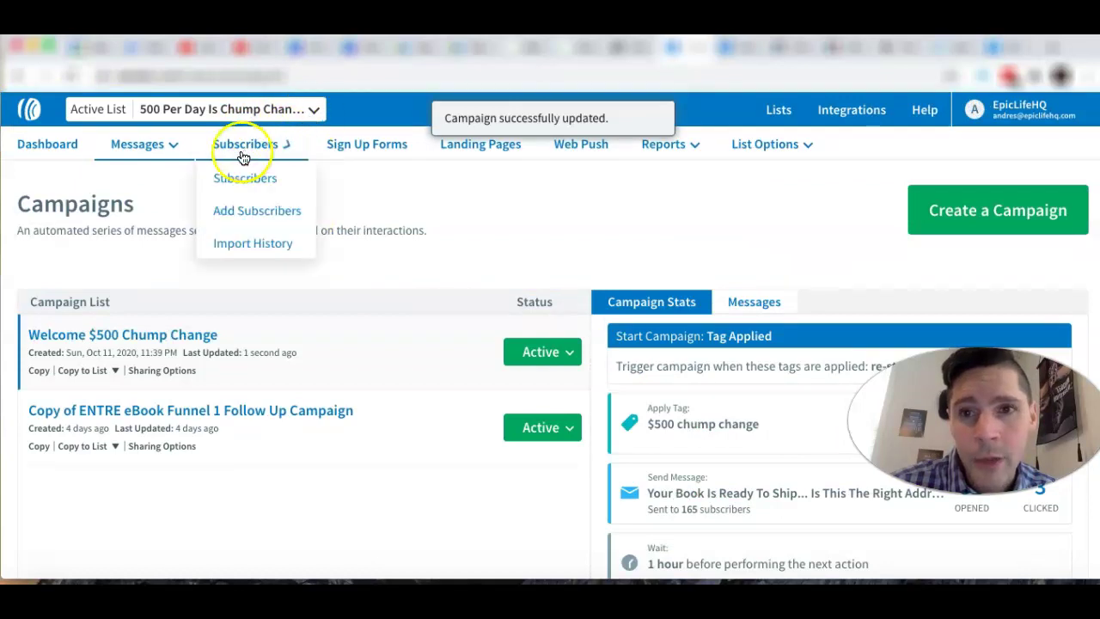
{"action": "left_click", "coordinate": [254, 180]}
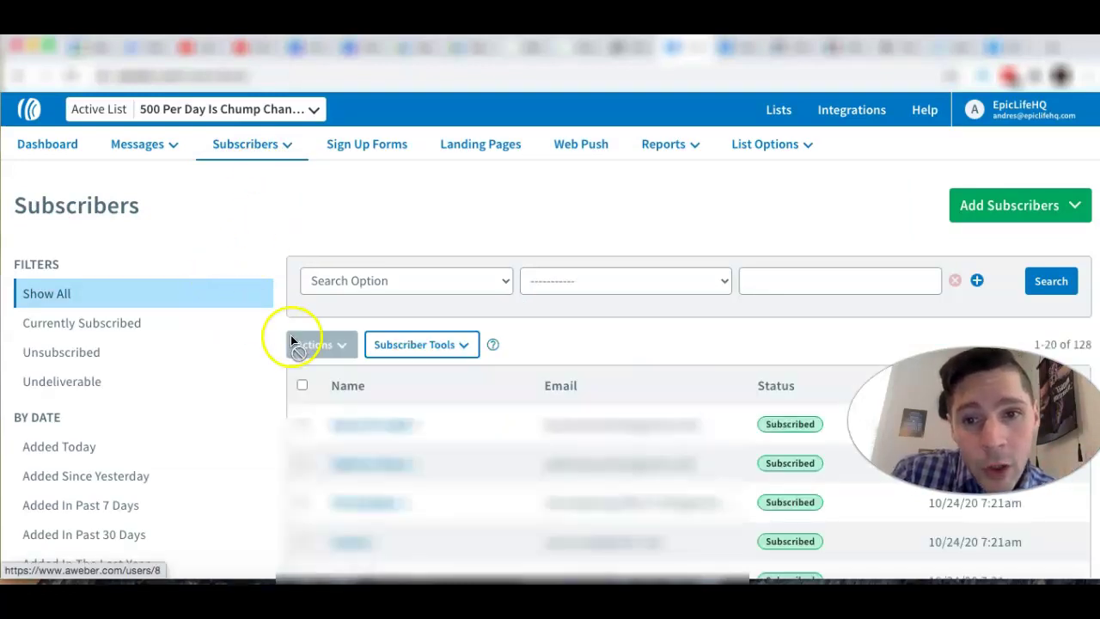
Select all subscribers across every page of the list and enter "re-start 500 chump change" as a tag to add to them
{"action": "left_click", "coordinate": [302, 386]}
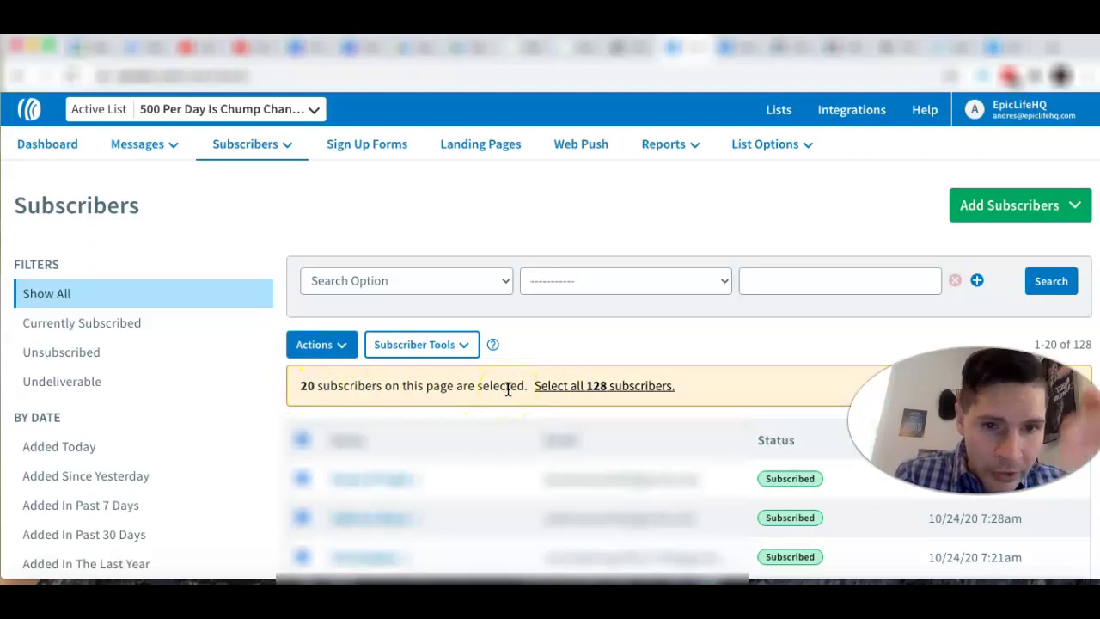
{"action": "left_click", "coordinate": [565, 391]}
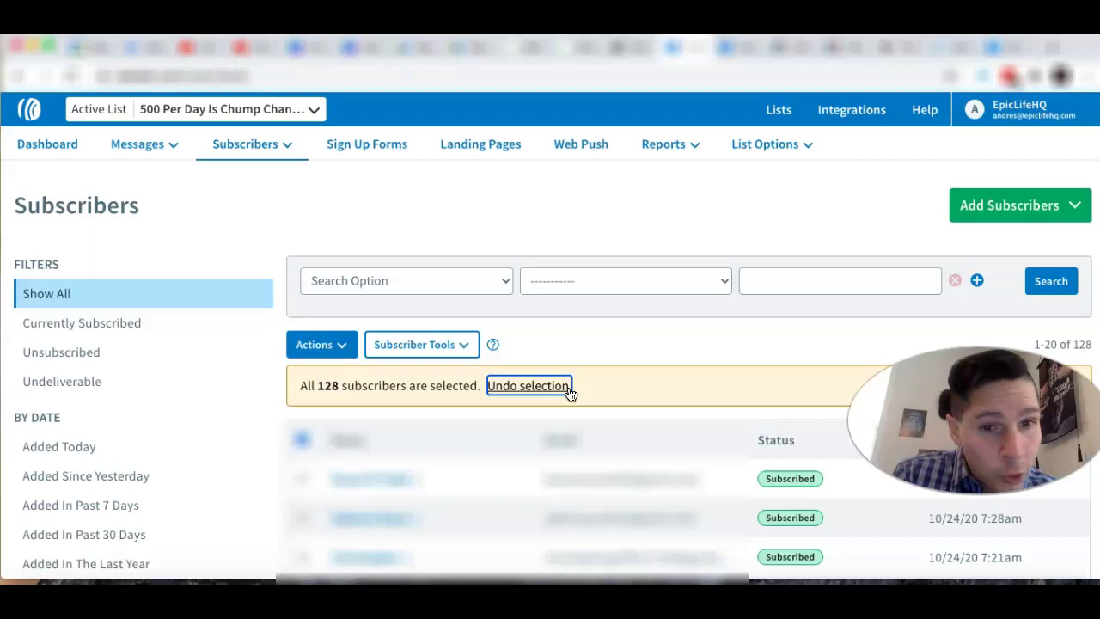
{"action": "left_click", "coordinate": [340, 347]}
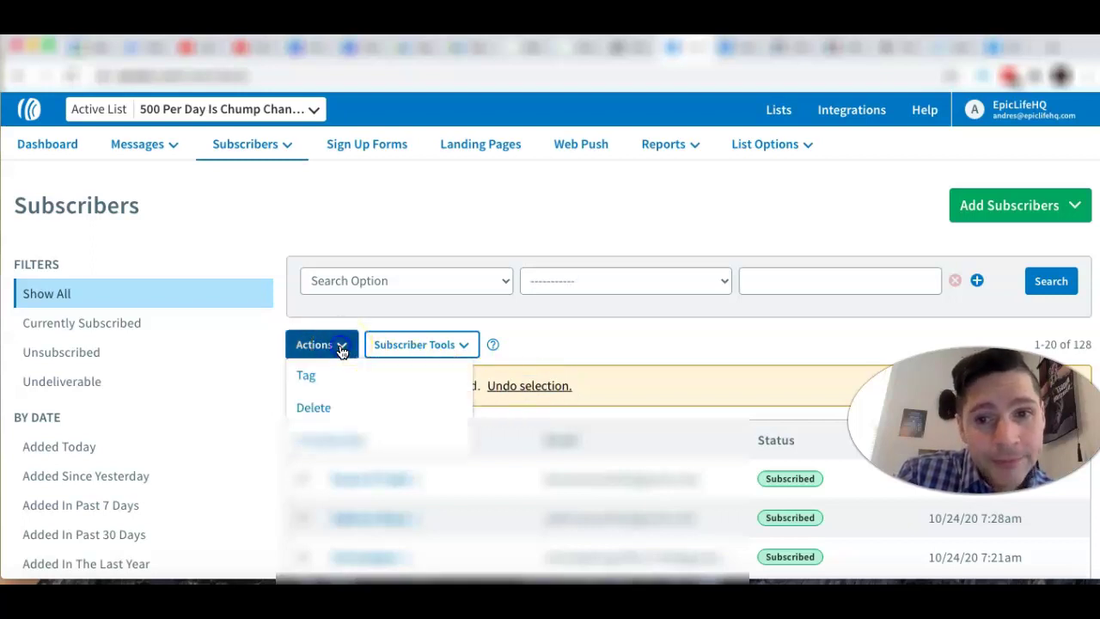
{"action": "left_click", "coordinate": [308, 376]}
{"action": "left_click", "coordinate": [413, 262]}
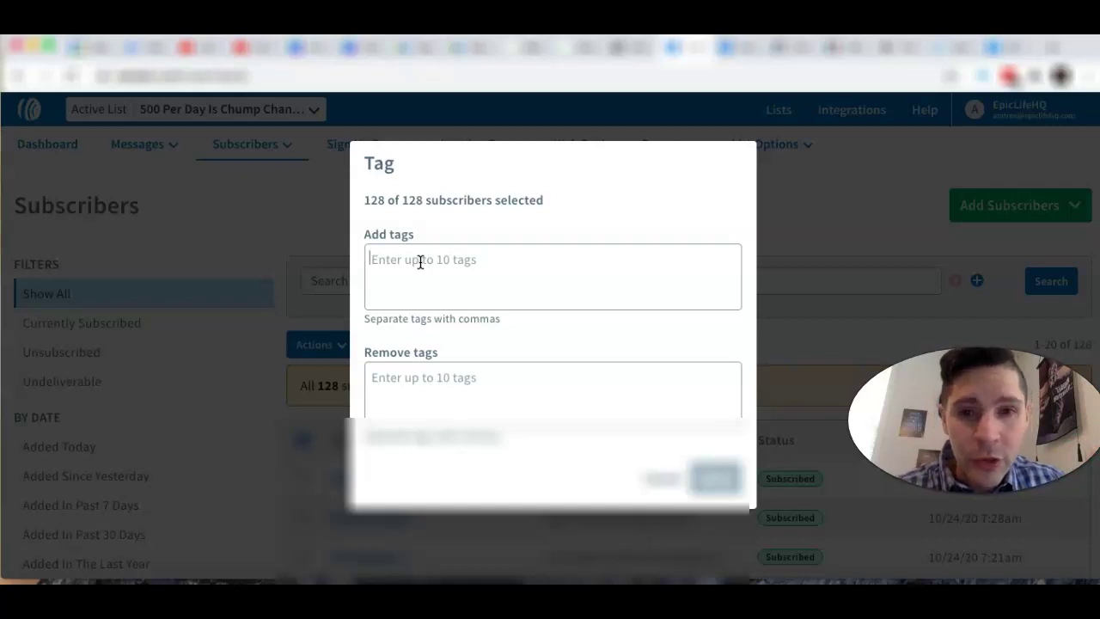
{"action": "type", "text": "re"}
{"action": "left_click", "coordinate": [435, 288]}
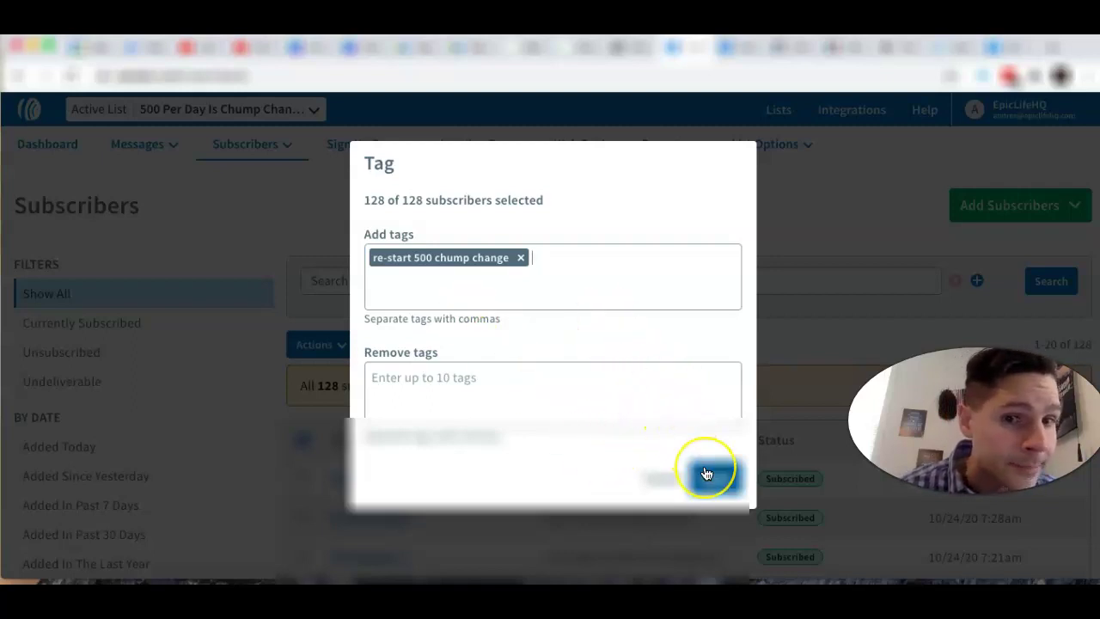
Cancel the bulk tagging without applying the tag and clear the subscriber selection
{"action": "left_click", "coordinate": [655, 482]}
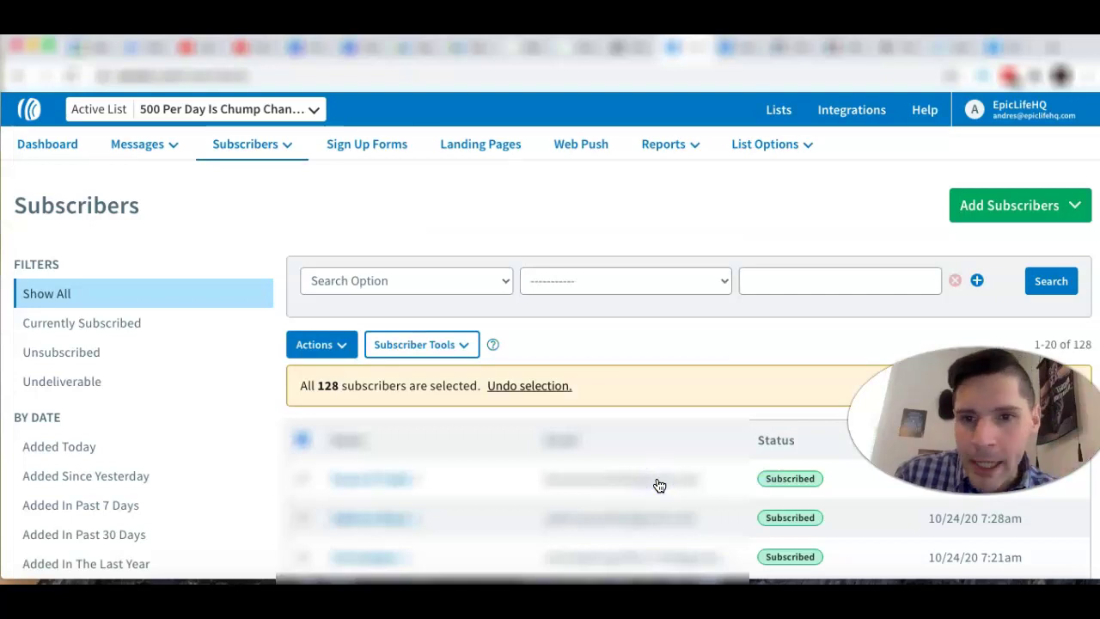
{"action": "left_click", "coordinate": [390, 461]}
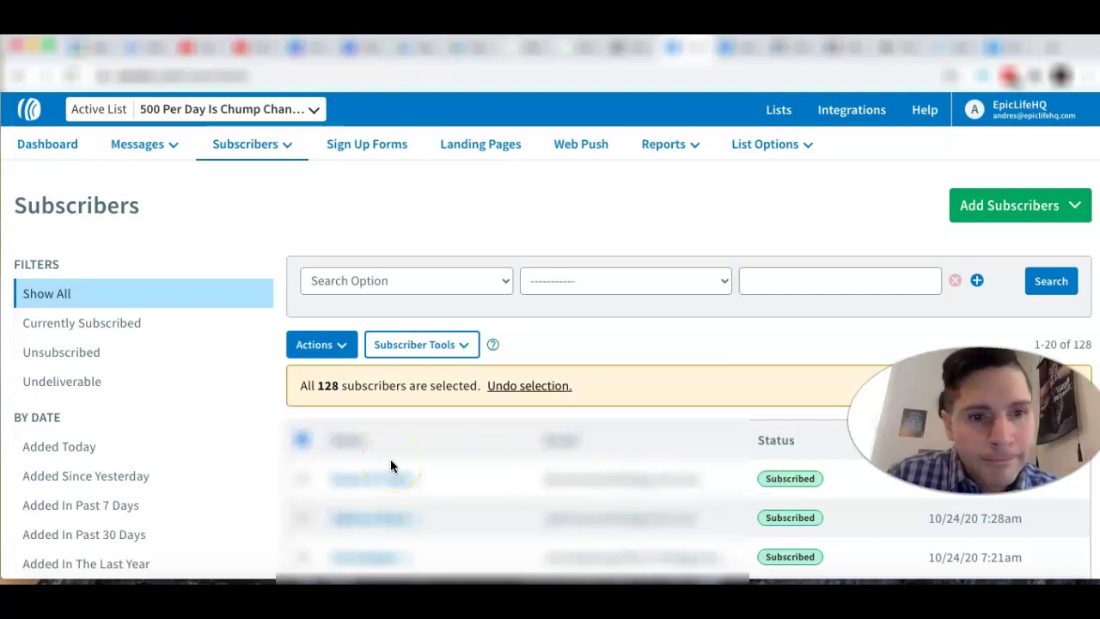
{"action": "left_click", "coordinate": [300, 438]}
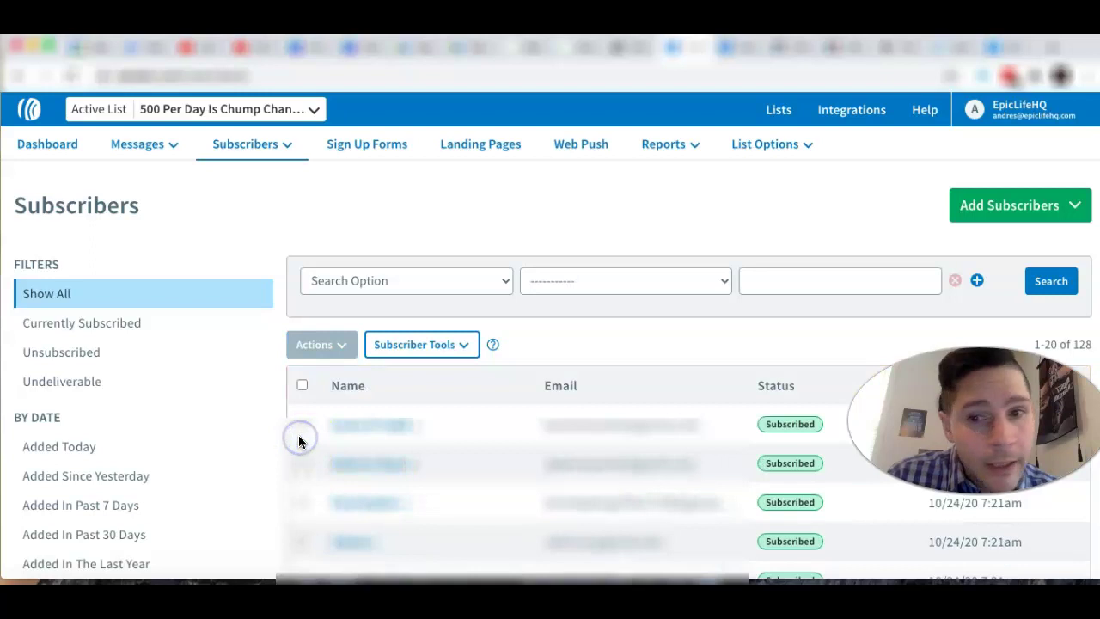
Read the article's closing instructions on selecting all subscribers, choosing the Tag action and applying the trigger tag
{"action": "left_click", "coordinate": [734, 54]}
{"action": "scroll", "coordinate": [683, 341], "scroll_direction": "down", "scroll_amount": 5}
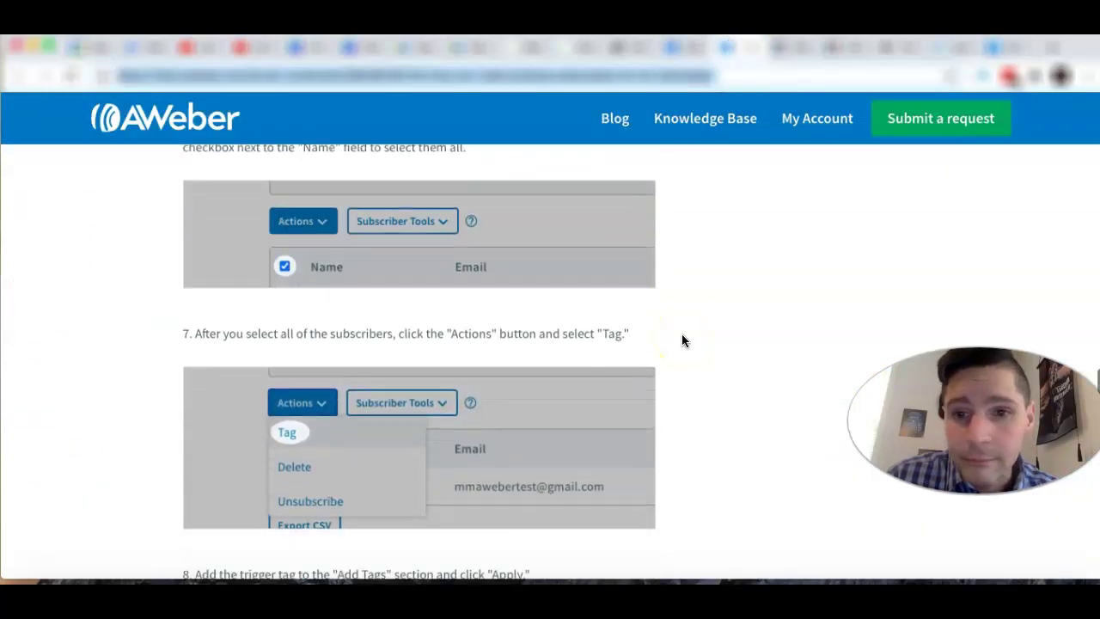
{"action": "scroll", "coordinate": [681, 333], "scroll_direction": "down", "scroll_amount": 2}
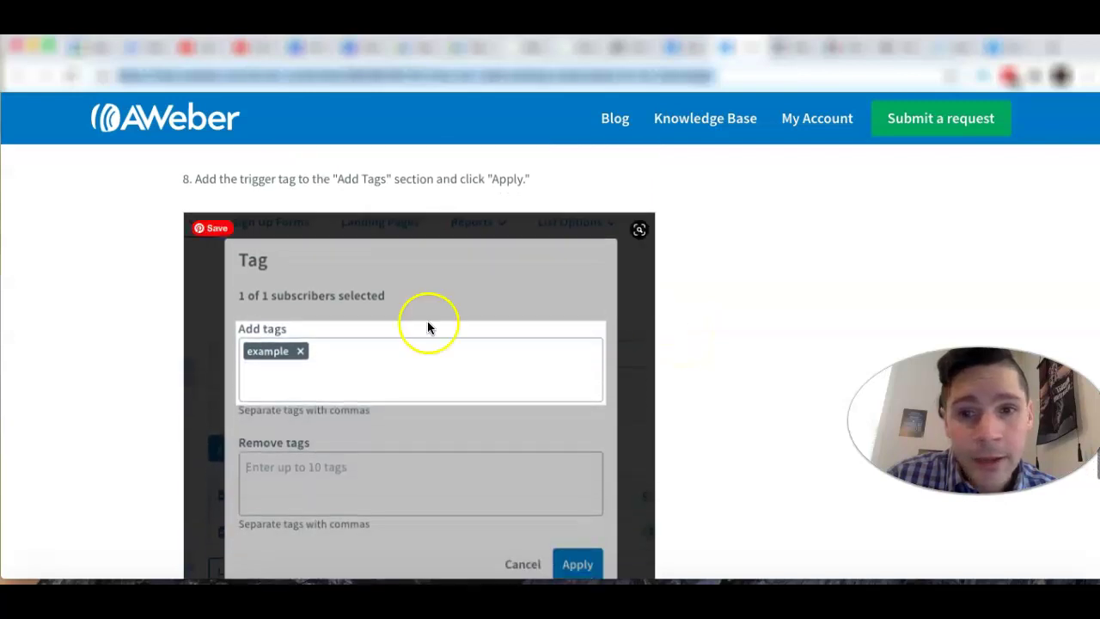
{"action": "scroll", "coordinate": [691, 364], "scroll_direction": "down", "scroll_amount": 2}
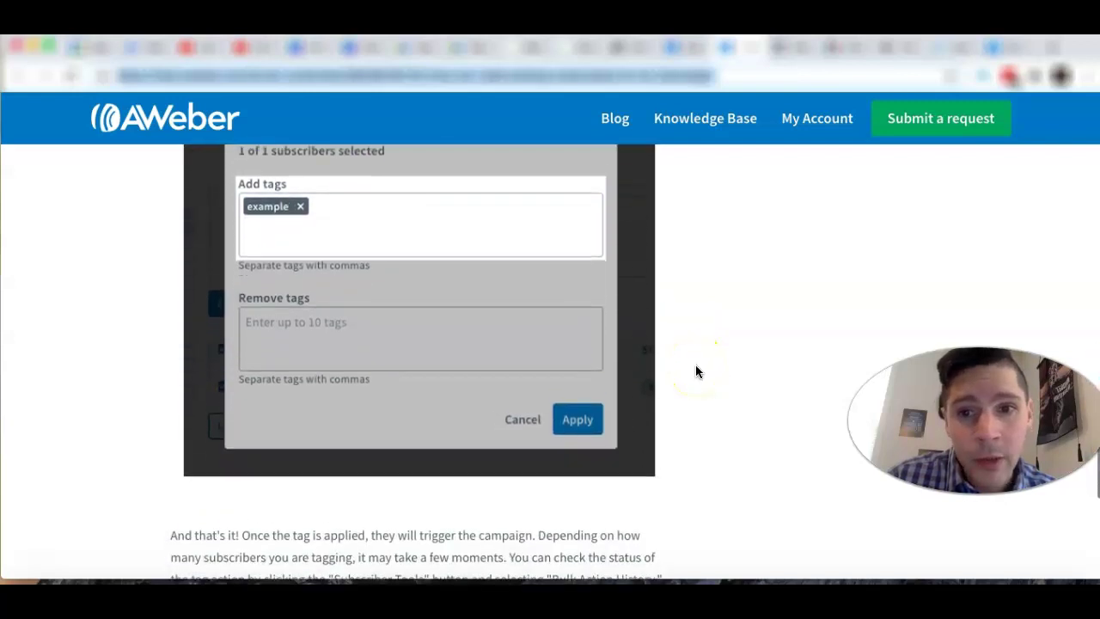
{"action": "scroll", "coordinate": [695, 370], "scroll_direction": "up", "scroll_amount": 3}
{"action": "scroll", "coordinate": [695, 370], "scroll_direction": "up", "scroll_amount": 4}
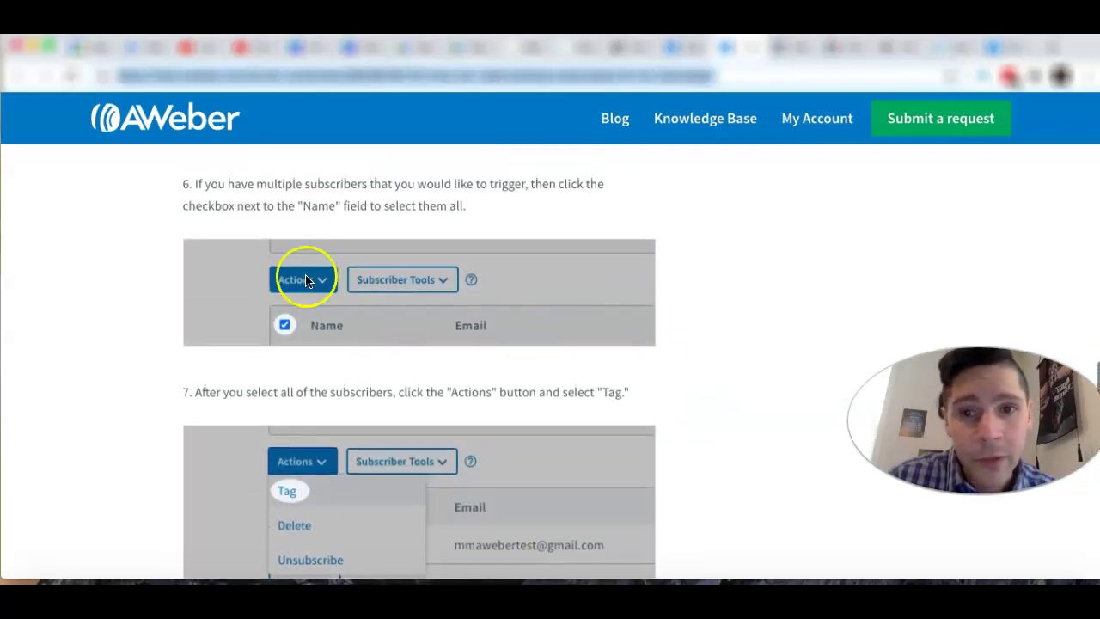
{"action": "scroll", "coordinate": [689, 341], "scroll_direction": "up", "scroll_amount": 2}
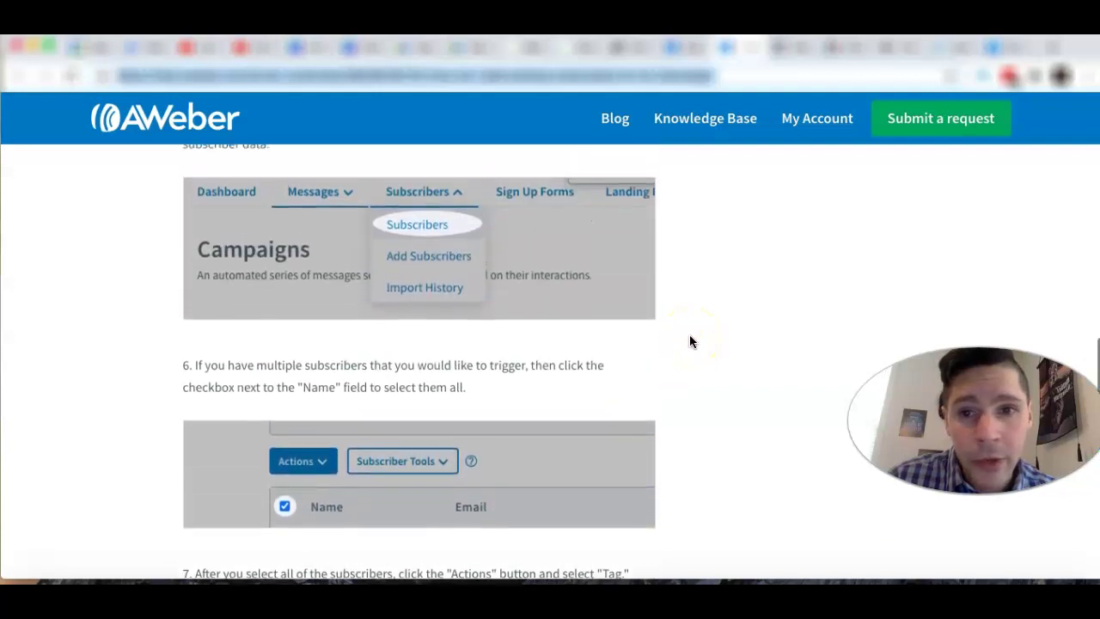
Read the article's remaining steps on tagging subscribers, checking Bulk Action History and switching the trigger back to "on subscribe"
{"action": "scroll", "coordinate": [687, 326], "scroll_direction": "down", "scroll_amount": 2}
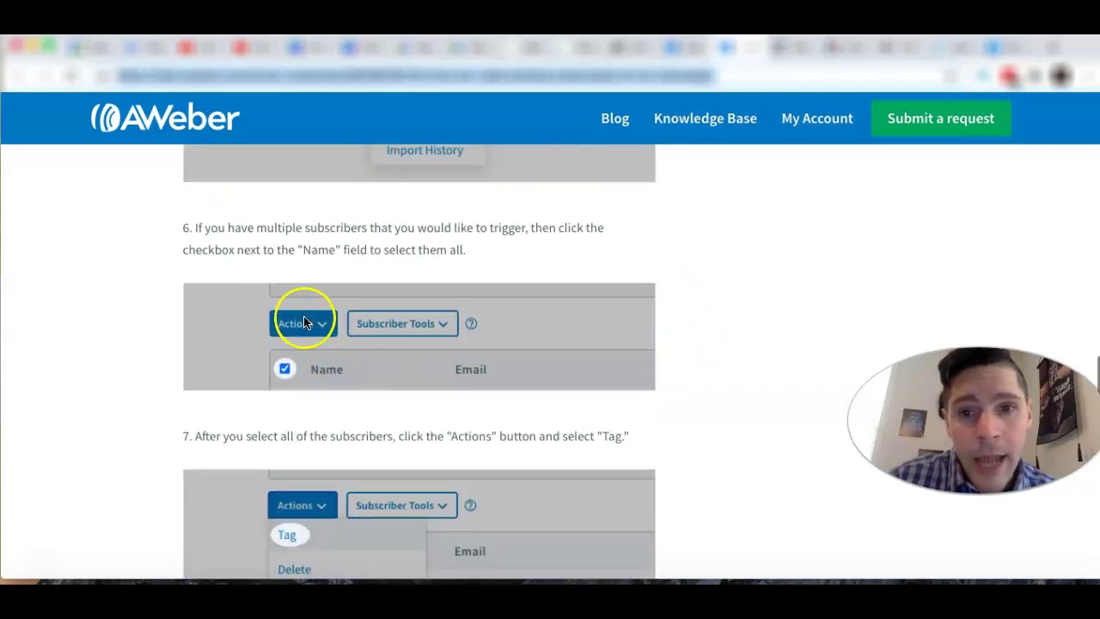
{"action": "scroll", "coordinate": [614, 369], "scroll_direction": "down", "scroll_amount": 1}
{"action": "scroll", "coordinate": [625, 375], "scroll_direction": "down", "scroll_amount": 1}
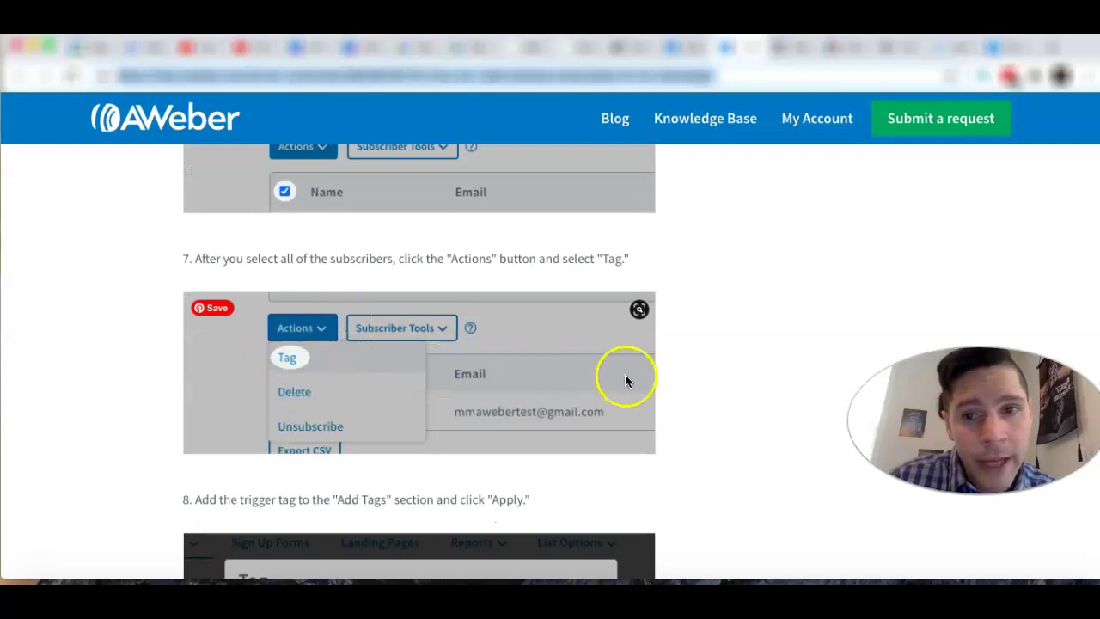
{"action": "scroll", "coordinate": [690, 395], "scroll_direction": "down", "scroll_amount": 2}
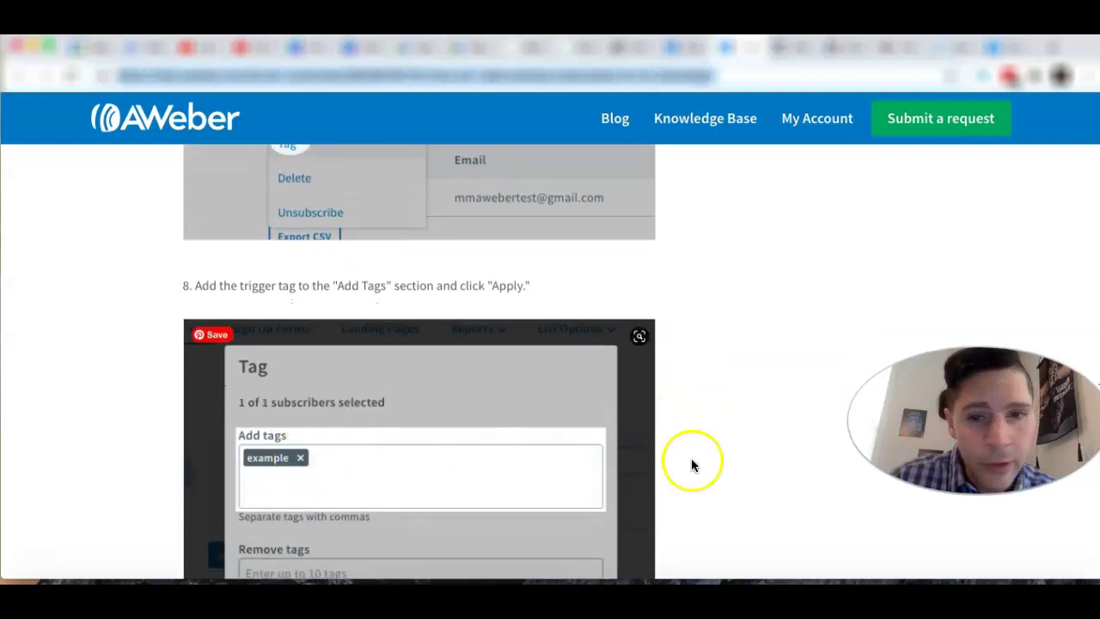
{"action": "scroll", "coordinate": [692, 458], "scroll_direction": "down", "scroll_amount": 4}
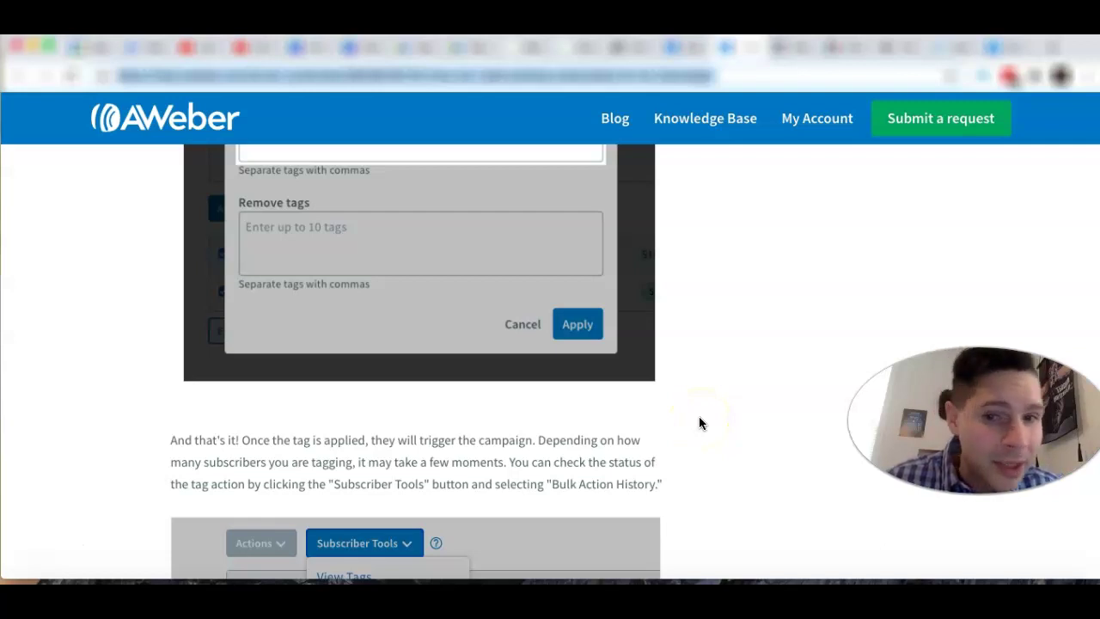
{"action": "scroll", "coordinate": [699, 421], "scroll_direction": "down", "scroll_amount": 5}
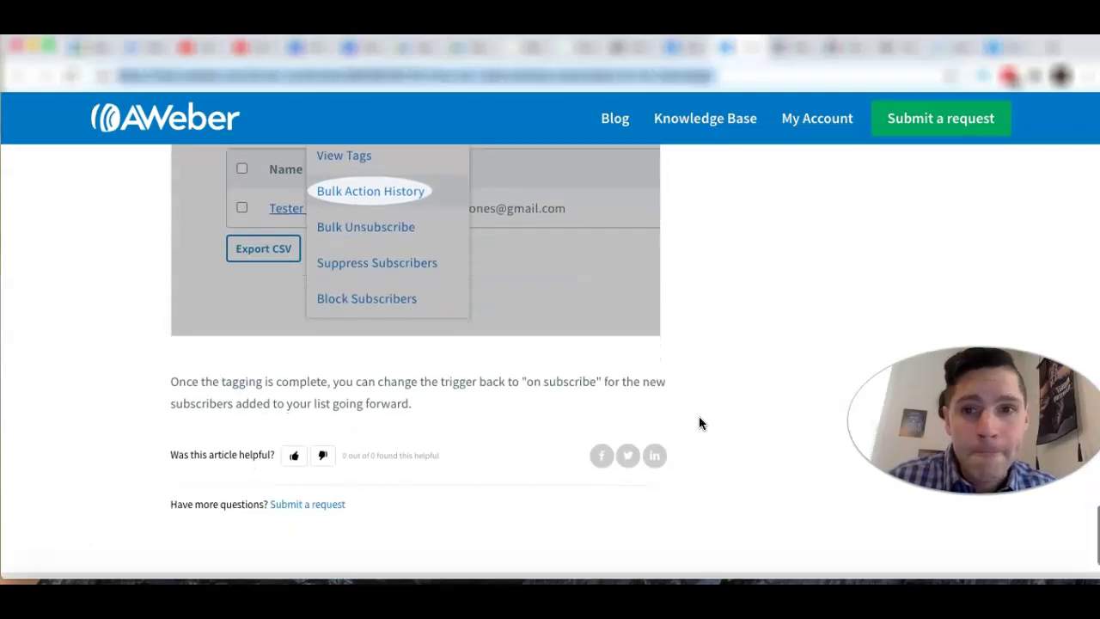
{"action": "scroll", "coordinate": [699, 421], "scroll_direction": "up", "scroll_amount": 2}
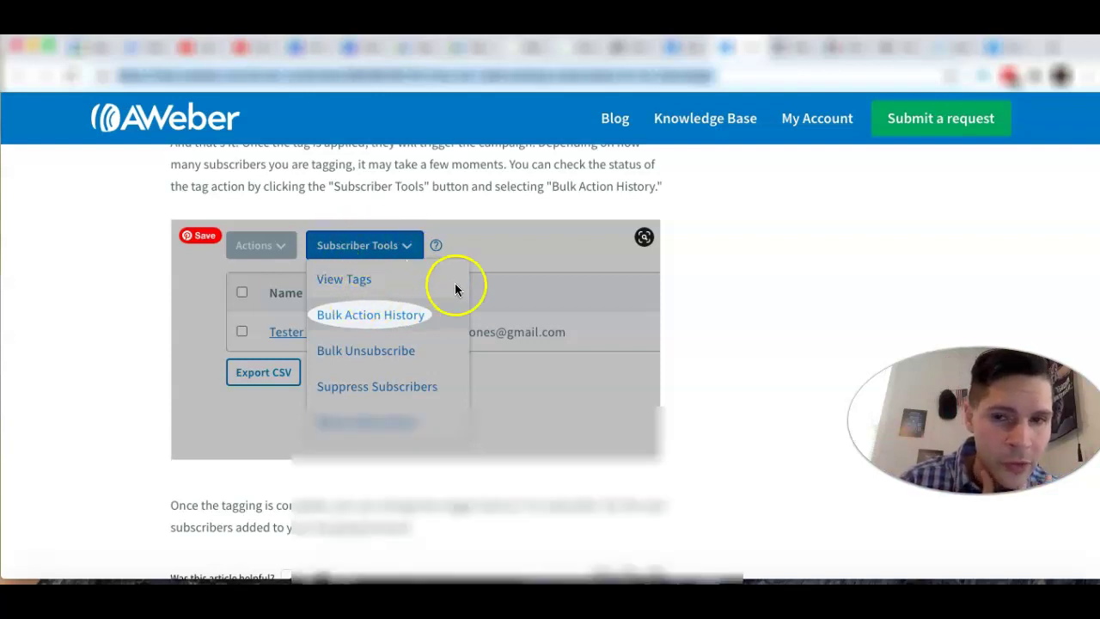
{"action": "scroll", "coordinate": [707, 326], "scroll_direction": "up", "scroll_amount": 5}
{"action": "scroll", "coordinate": [707, 332], "scroll_direction": "up", "scroll_amount": 2}
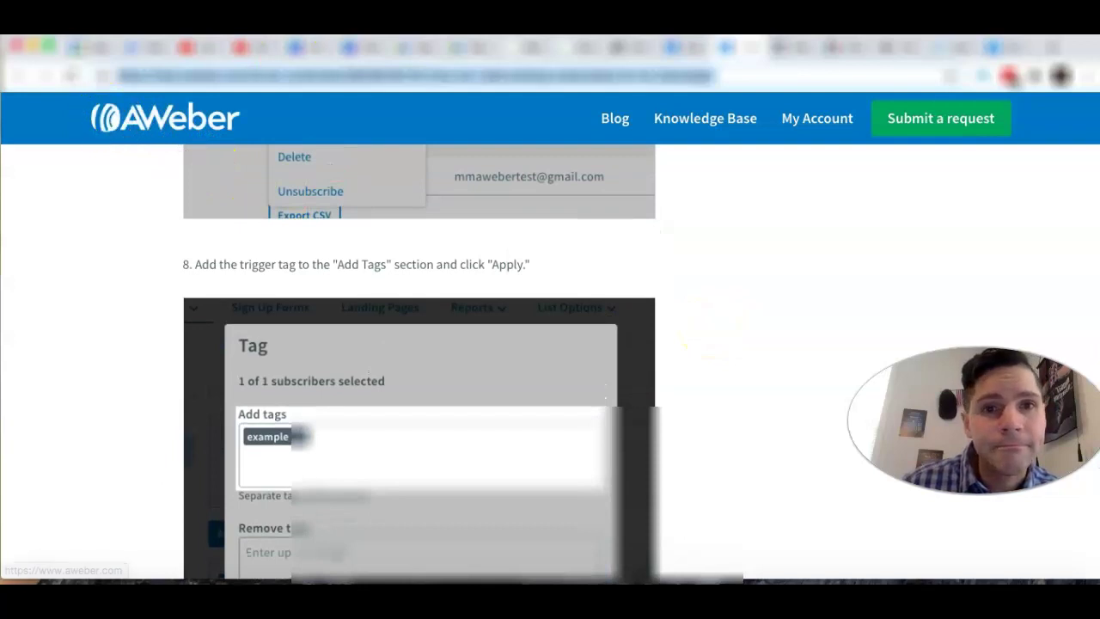
Return to the AWeber account and open the campaigns of the active 500 Per Day Is Chump Change list
{"action": "left_click", "coordinate": [689, 45]}
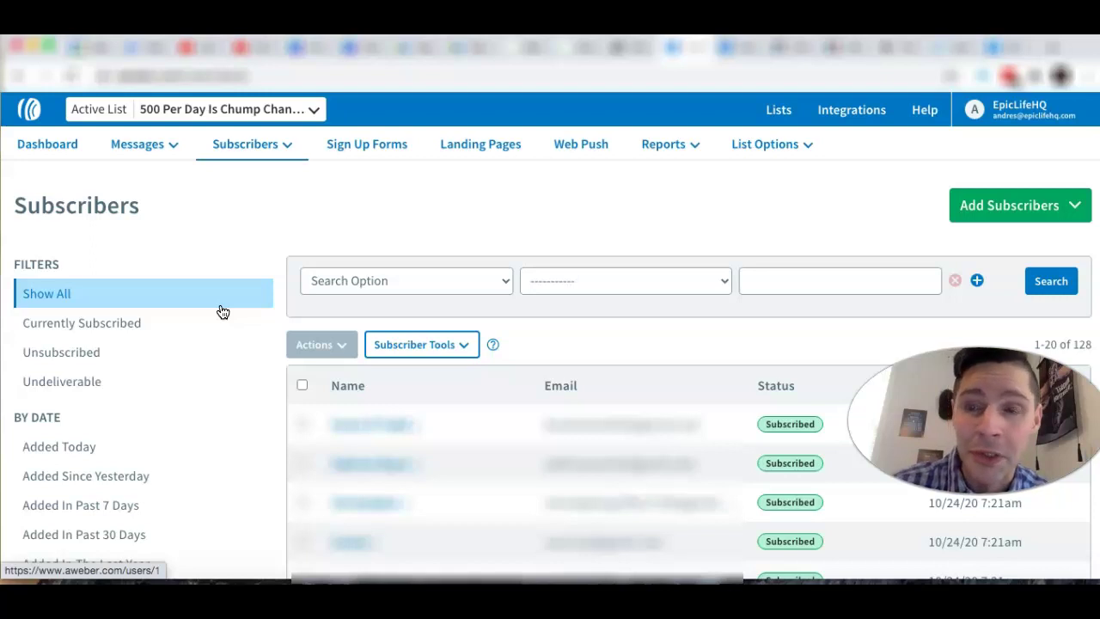
{"action": "mouse_move", "coordinate": [294, 154]}
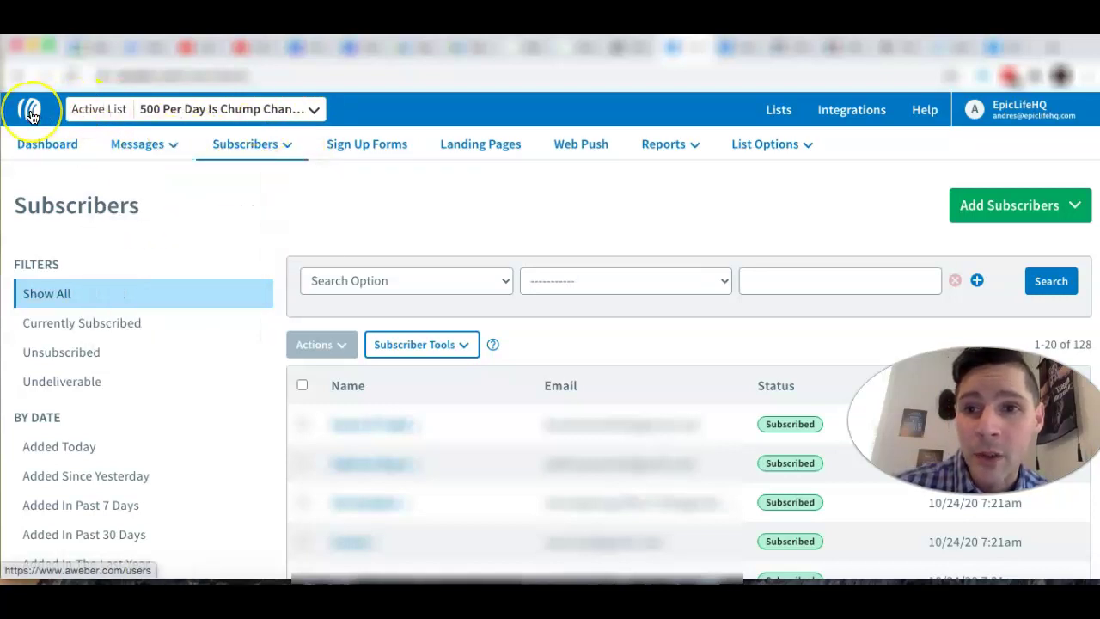
{"action": "mouse_move", "coordinate": [135, 147]}
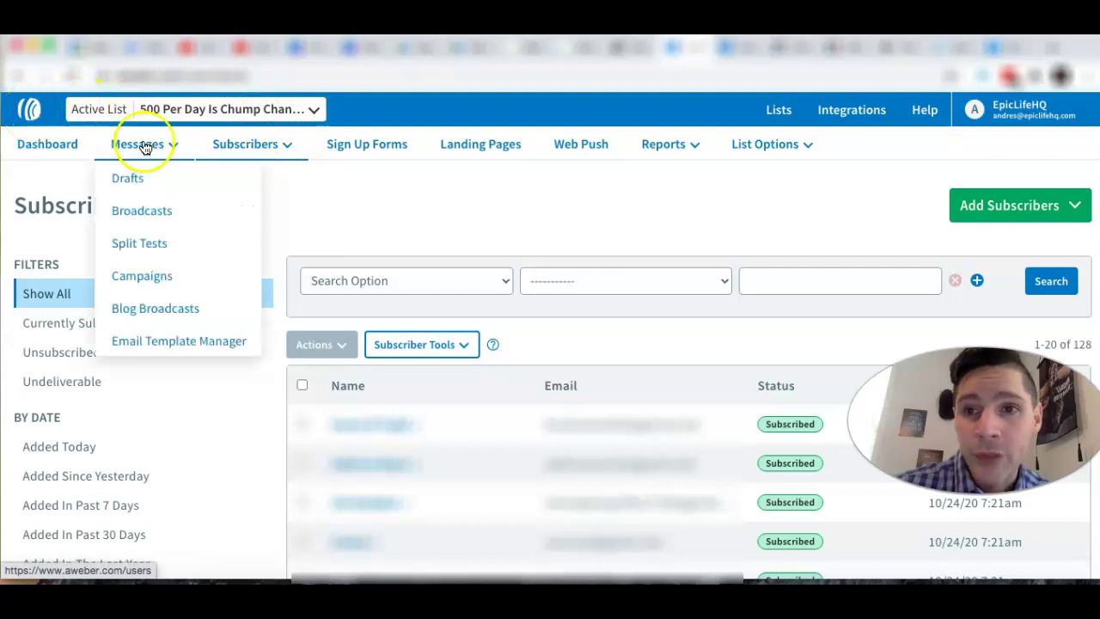
{"action": "left_click", "coordinate": [155, 276]}
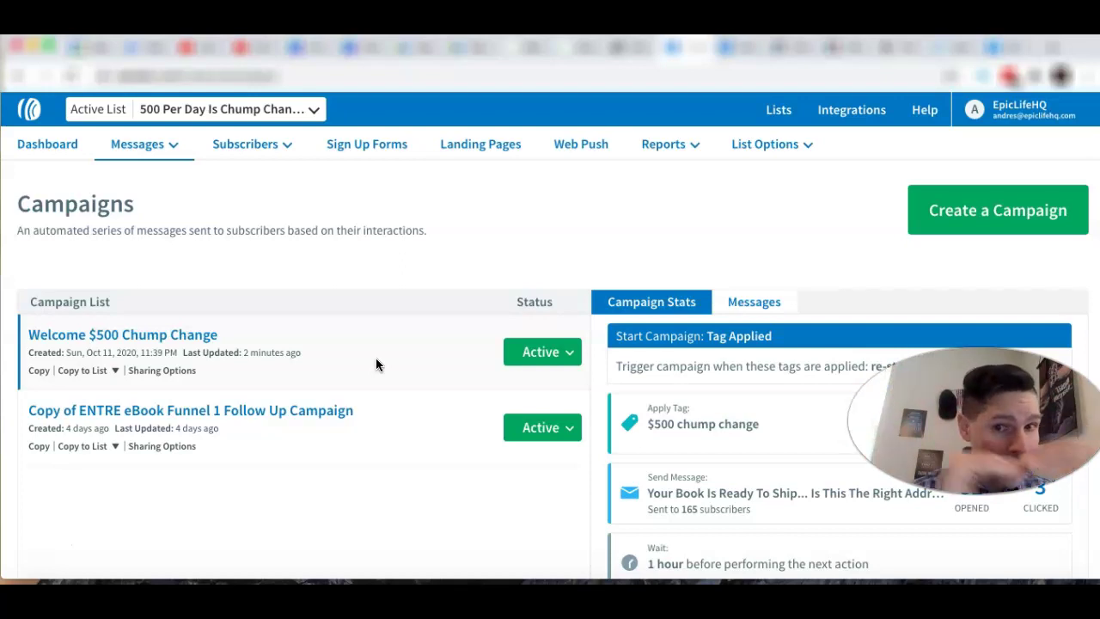
Review the start trigger and first actions of Copy of ENTRE eBook Funnel 1 Follow Up Campaign, and save and exit it
{"action": "left_click", "coordinate": [191, 413]}
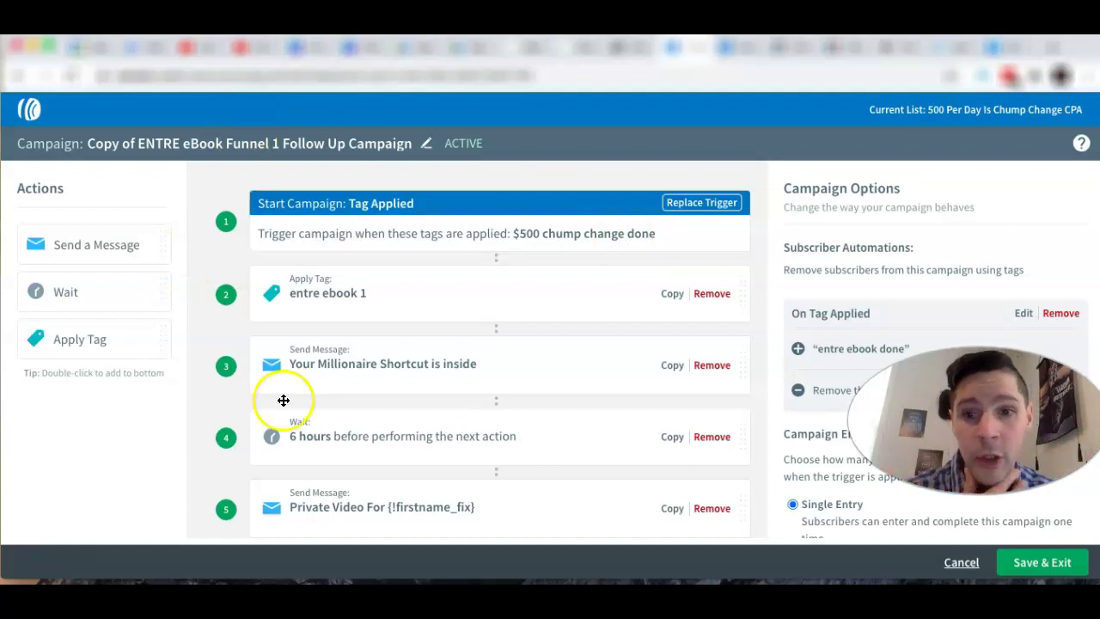
{"action": "left_click", "coordinate": [1047, 559]}
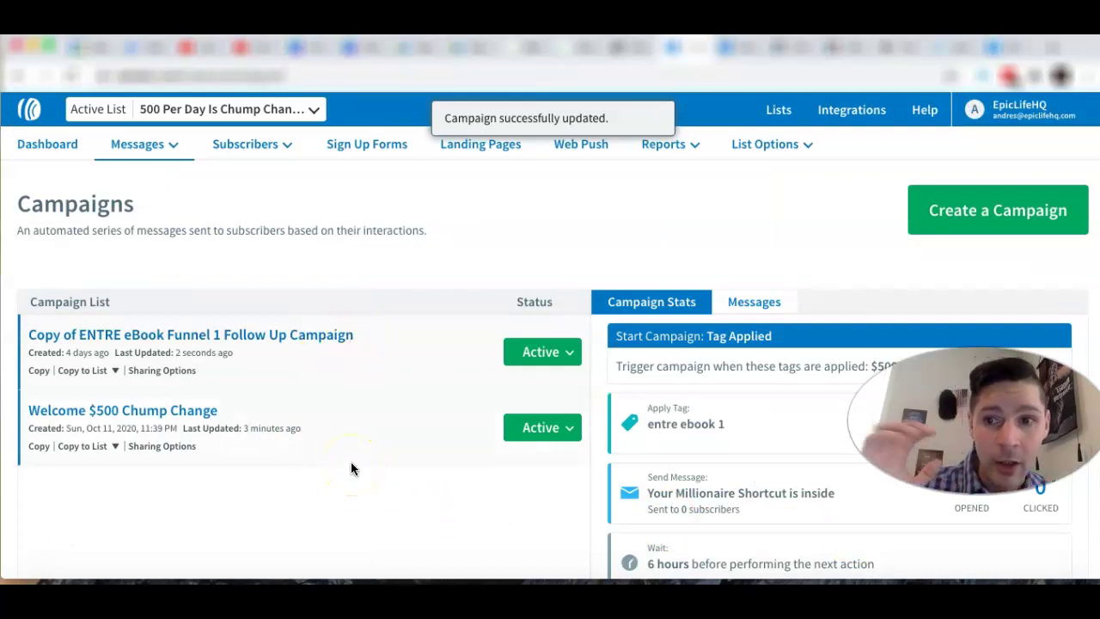
Compare the closing tag action of Welcome $500 Chump Change with the start trigger of the copied ENTRE follow-up campaign, saving and exiting each
{"action": "left_click", "coordinate": [85, 416]}
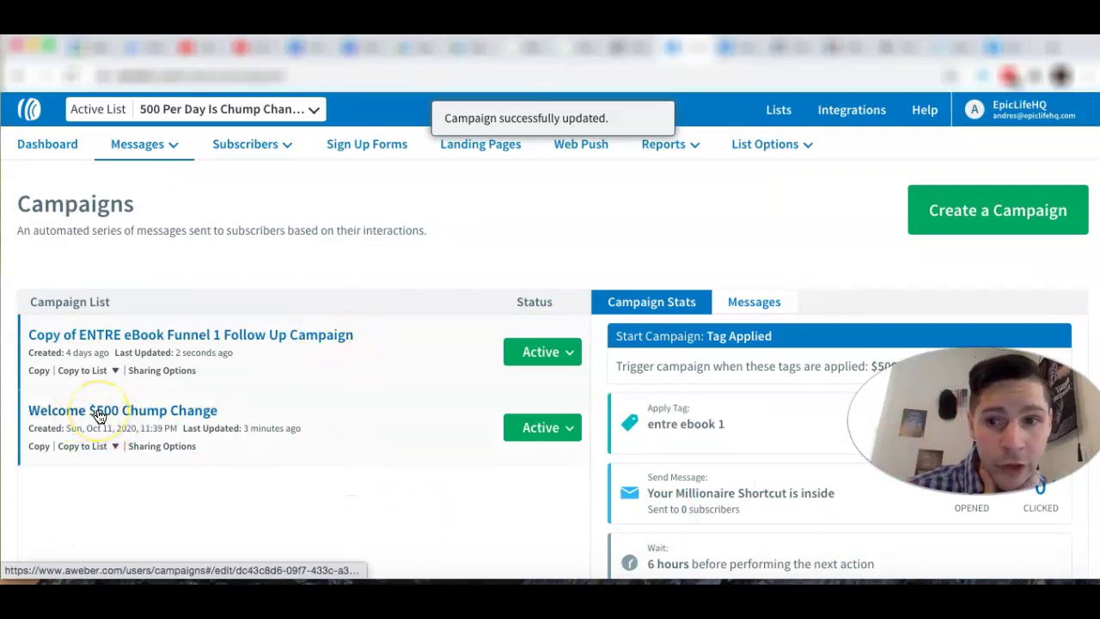
{"action": "scroll", "coordinate": [538, 368], "scroll_direction": "down", "scroll_amount": 3}
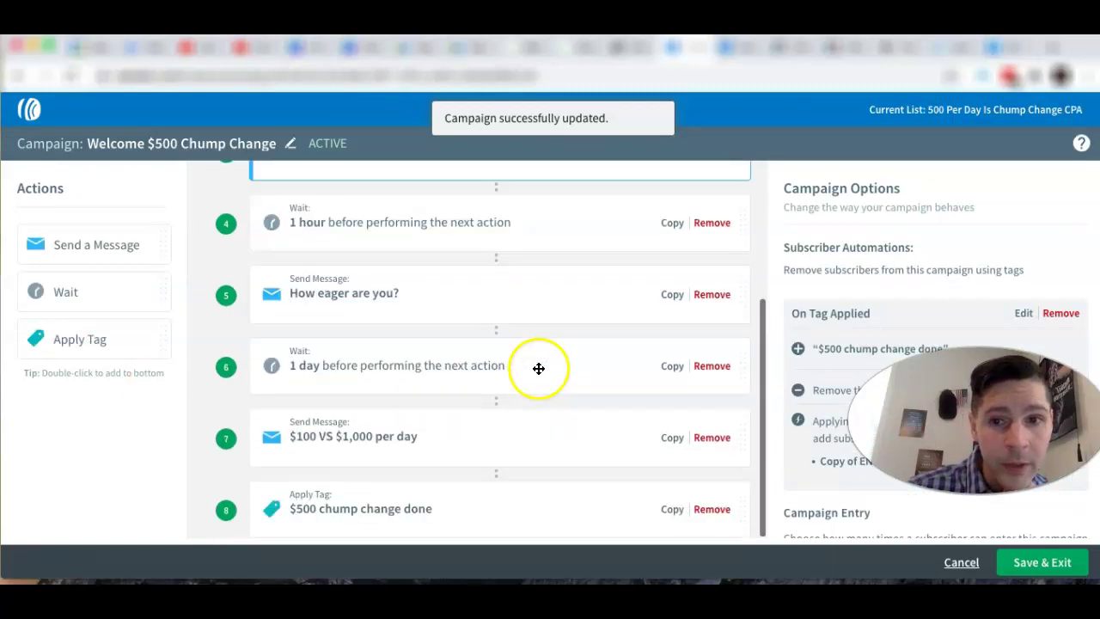
{"action": "left_click", "coordinate": [1036, 560]}
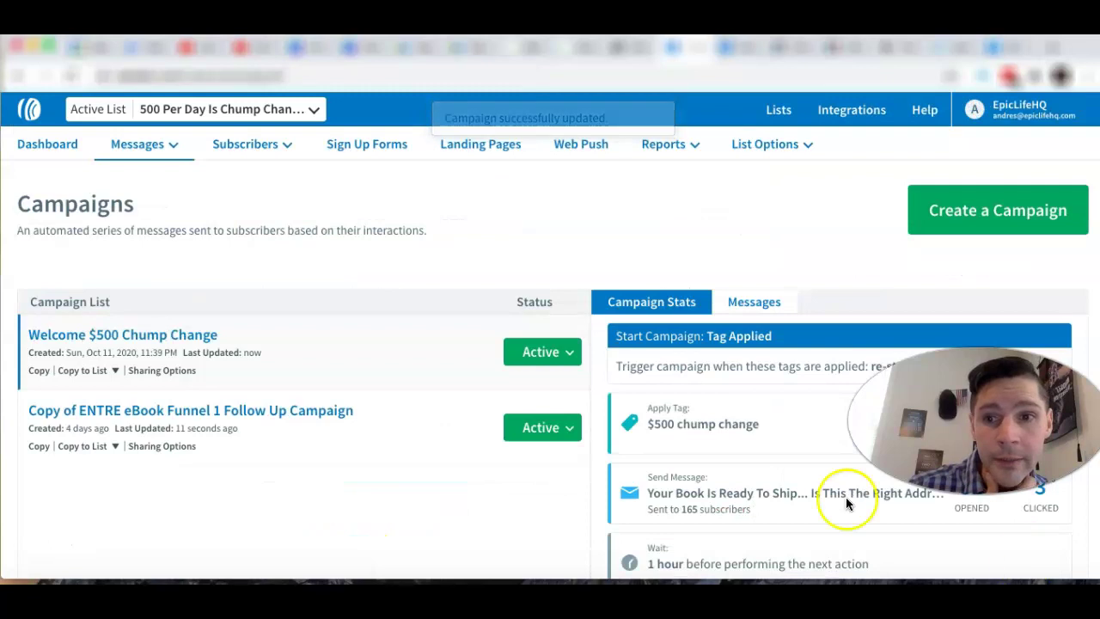
{"action": "left_click", "coordinate": [124, 409]}
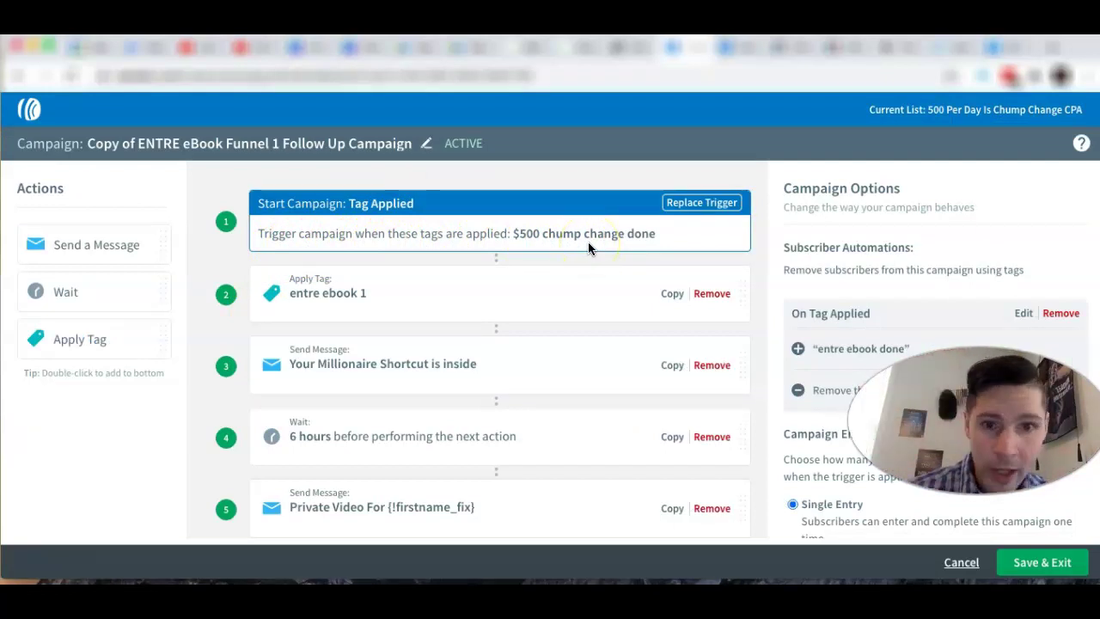
{"action": "left_click", "coordinate": [1031, 564]}
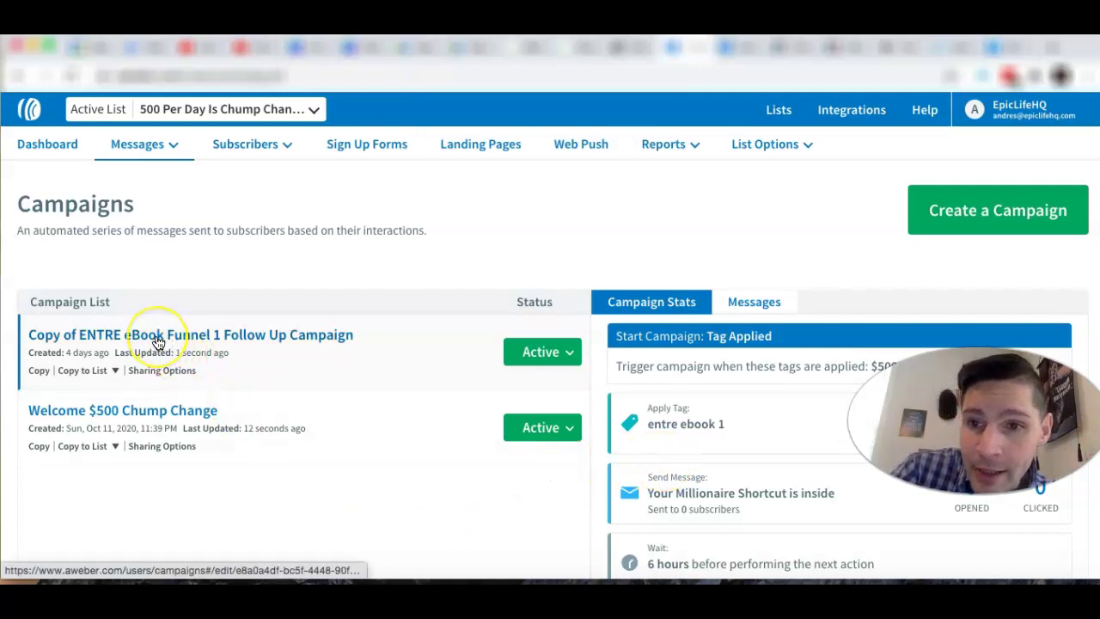
Replace the Welcome $500 Chump Change campaign's start trigger with On Subscribe, and select its closing "$500 chump change done" tag action
{"action": "left_click", "coordinate": [142, 412]}
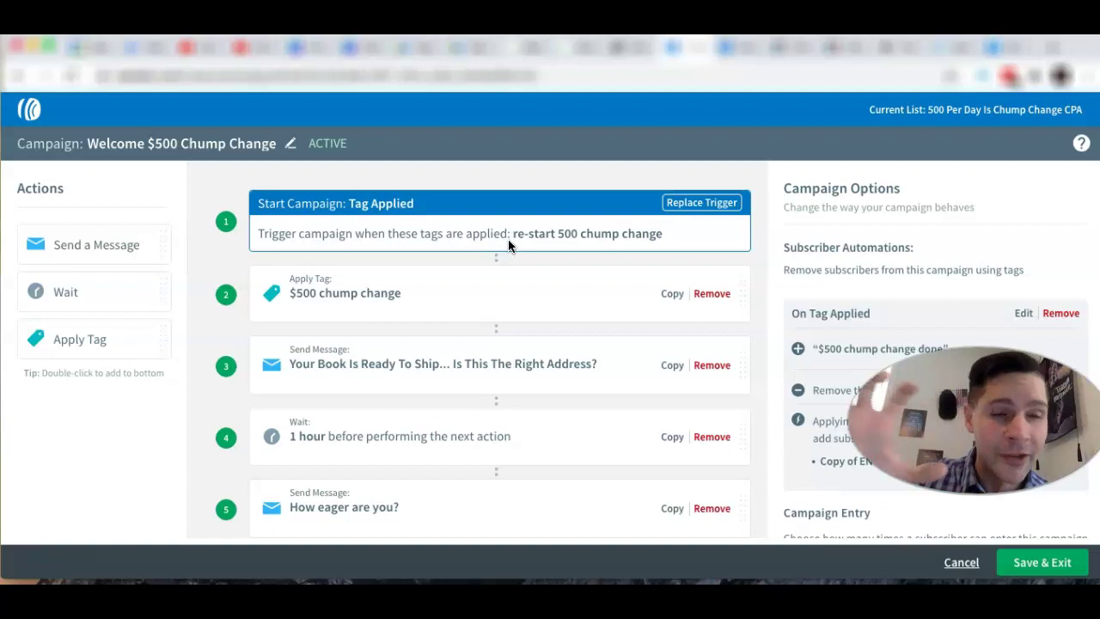
{"action": "left_click", "coordinate": [698, 205]}
{"action": "left_click", "coordinate": [560, 320]}
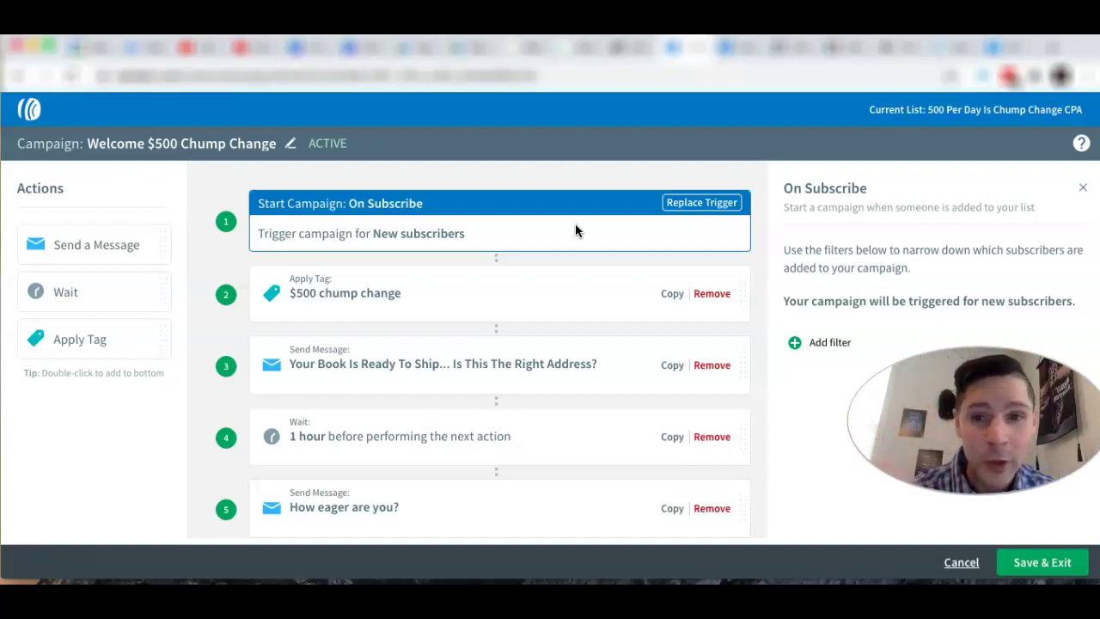
{"action": "scroll", "coordinate": [560, 317], "scroll_direction": "down", "scroll_amount": 3}
{"action": "left_click", "coordinate": [418, 499]}
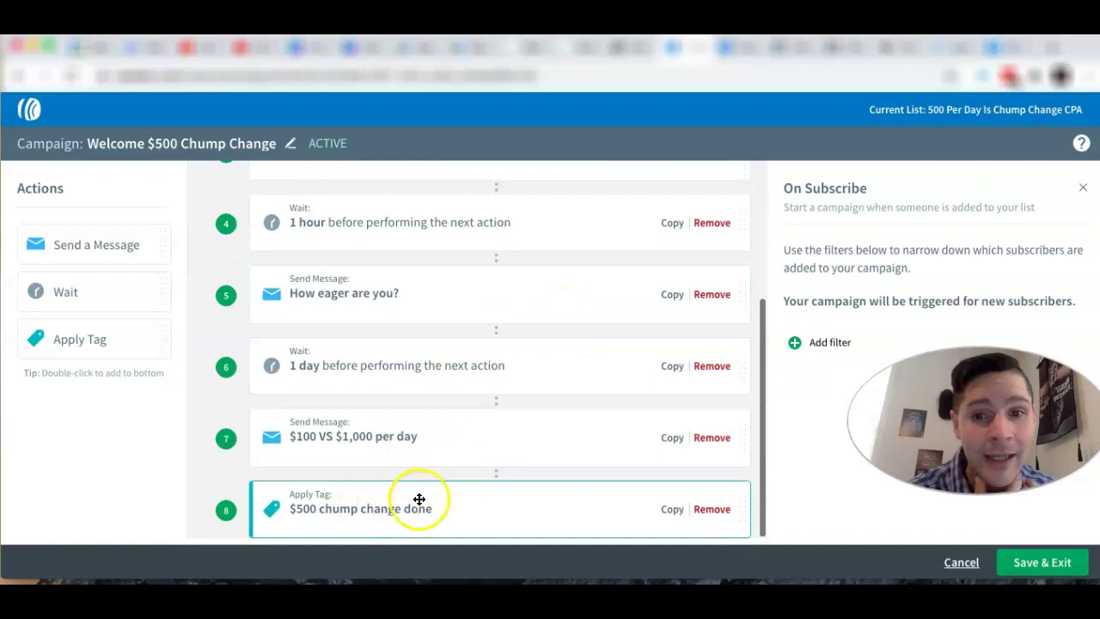